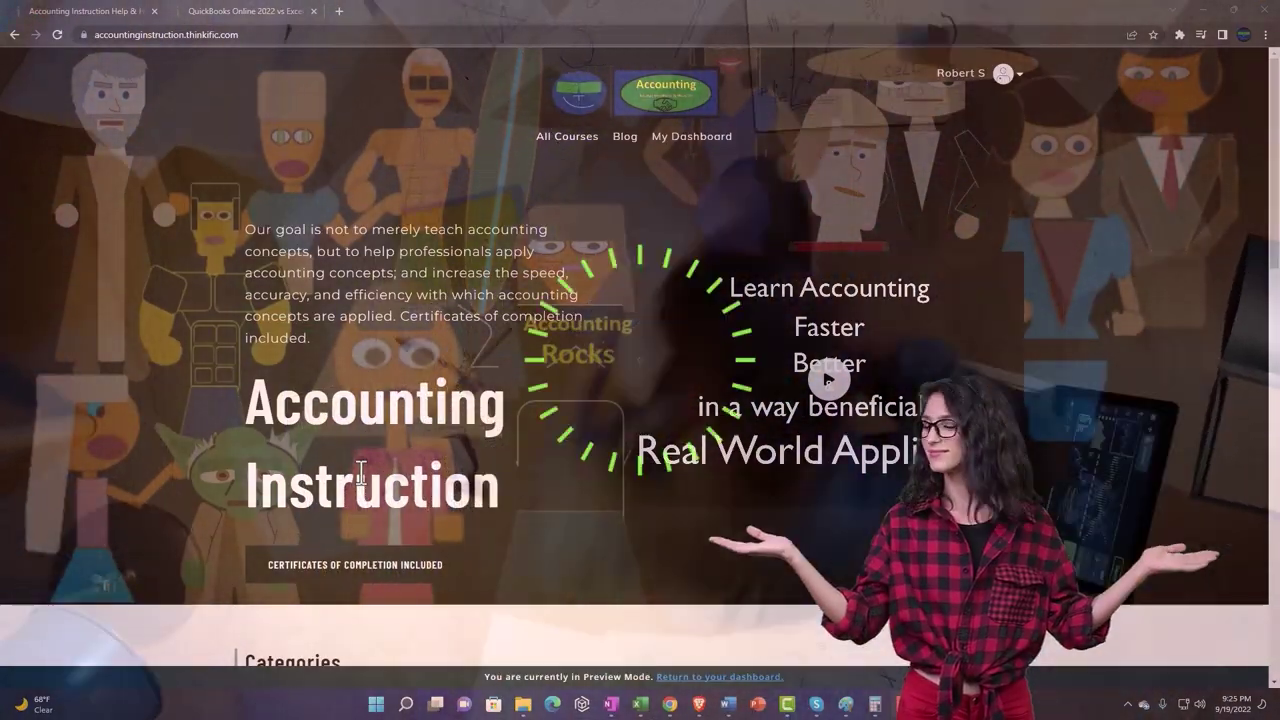
Browse the course categories on the Accounting Instruction site, and look through the QuickBooks Online 2022 course sections
{"action": "scroll", "coordinate": [175, 545], "scroll_direction": "down", "scroll_amount": 4}
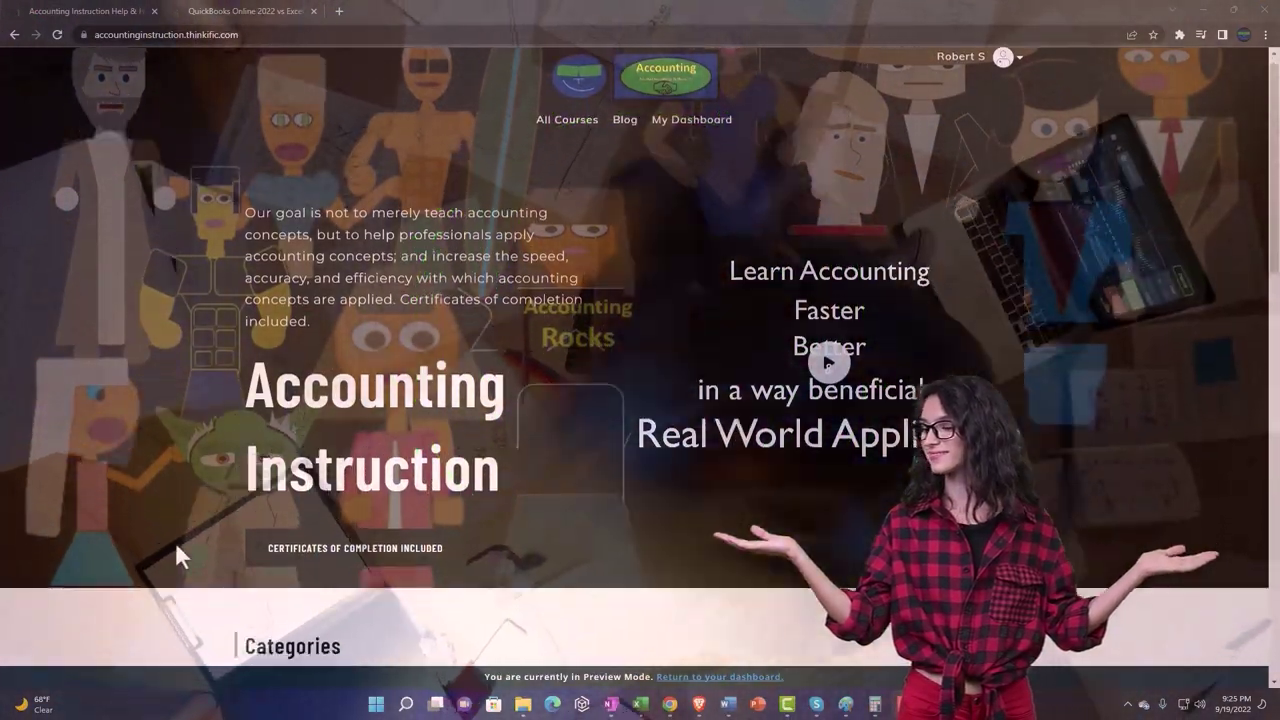
{"action": "scroll", "coordinate": [176, 545], "scroll_direction": "down", "scroll_amount": 3}
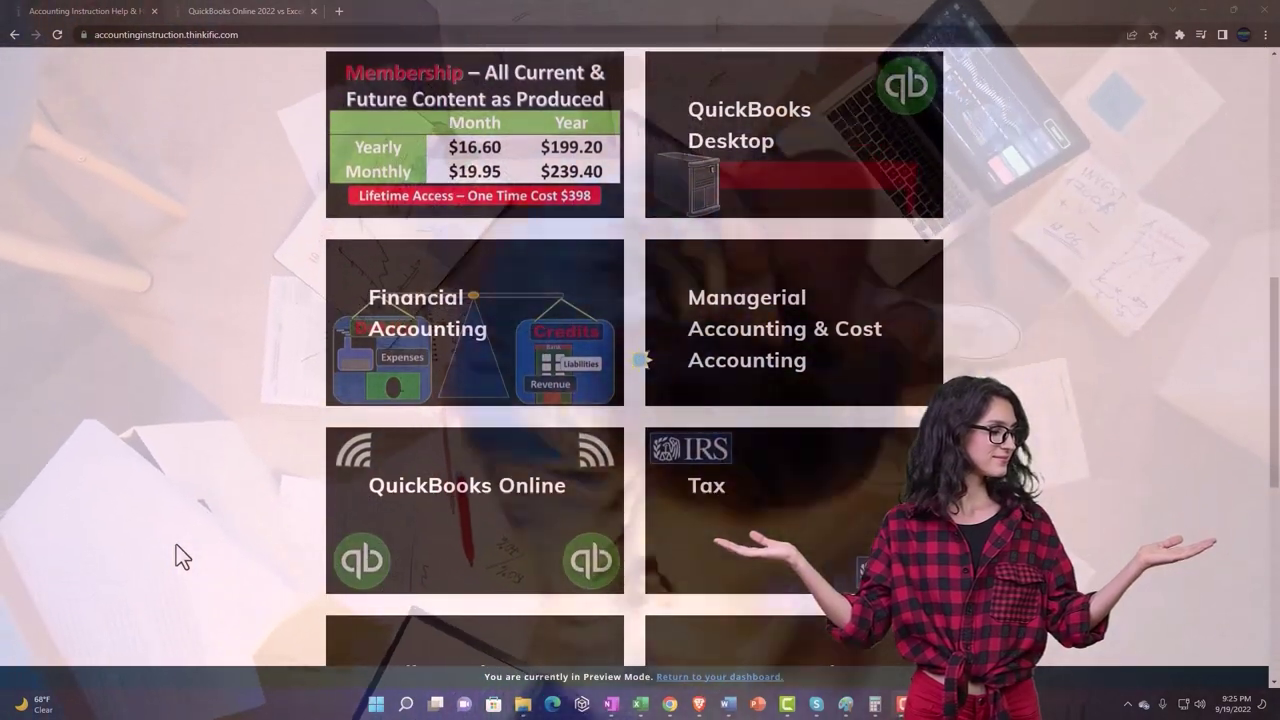
{"action": "scroll", "coordinate": [176, 557], "scroll_direction": "down", "scroll_amount": 6}
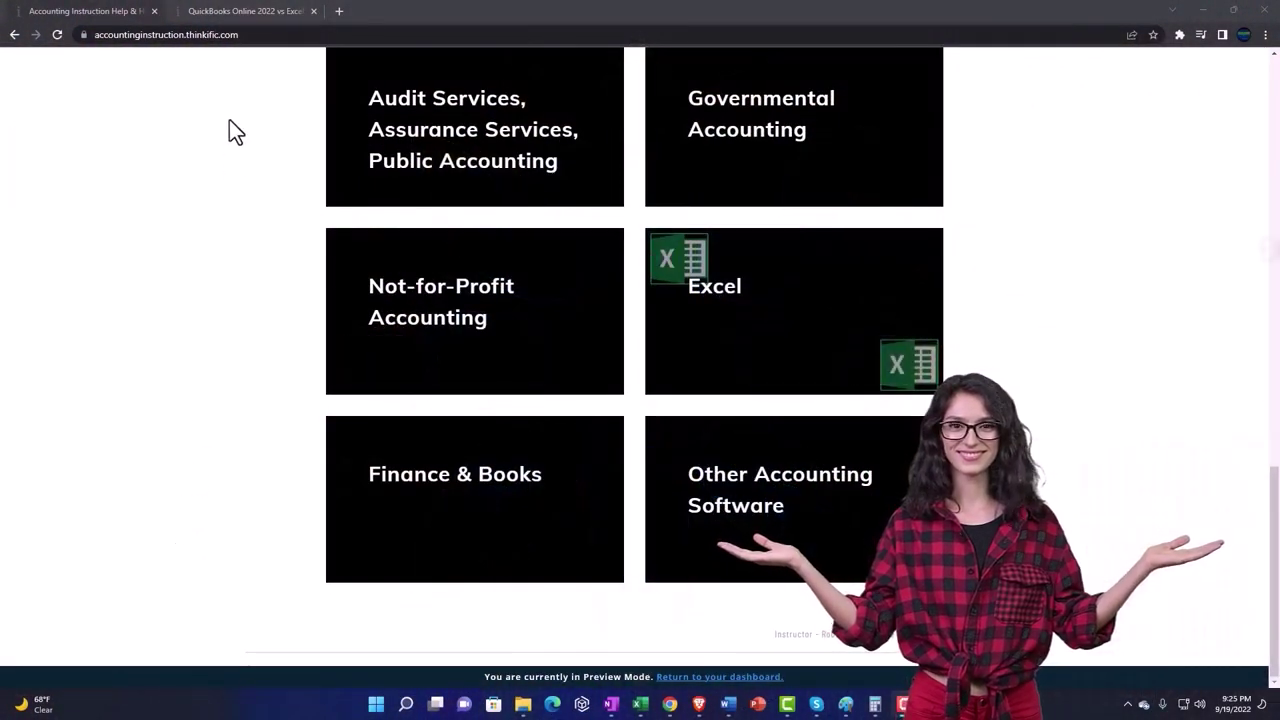
{"action": "left_click", "coordinate": [230, 12]}
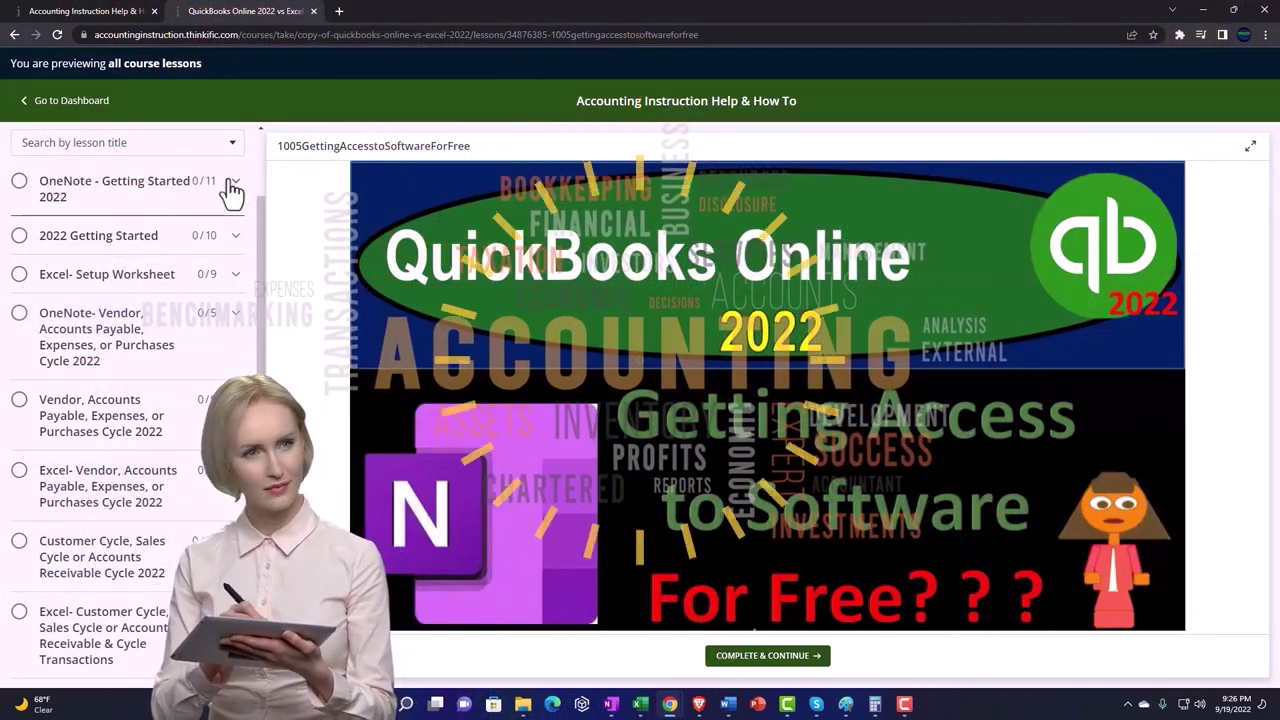
{"action": "left_click", "coordinate": [231, 190]}
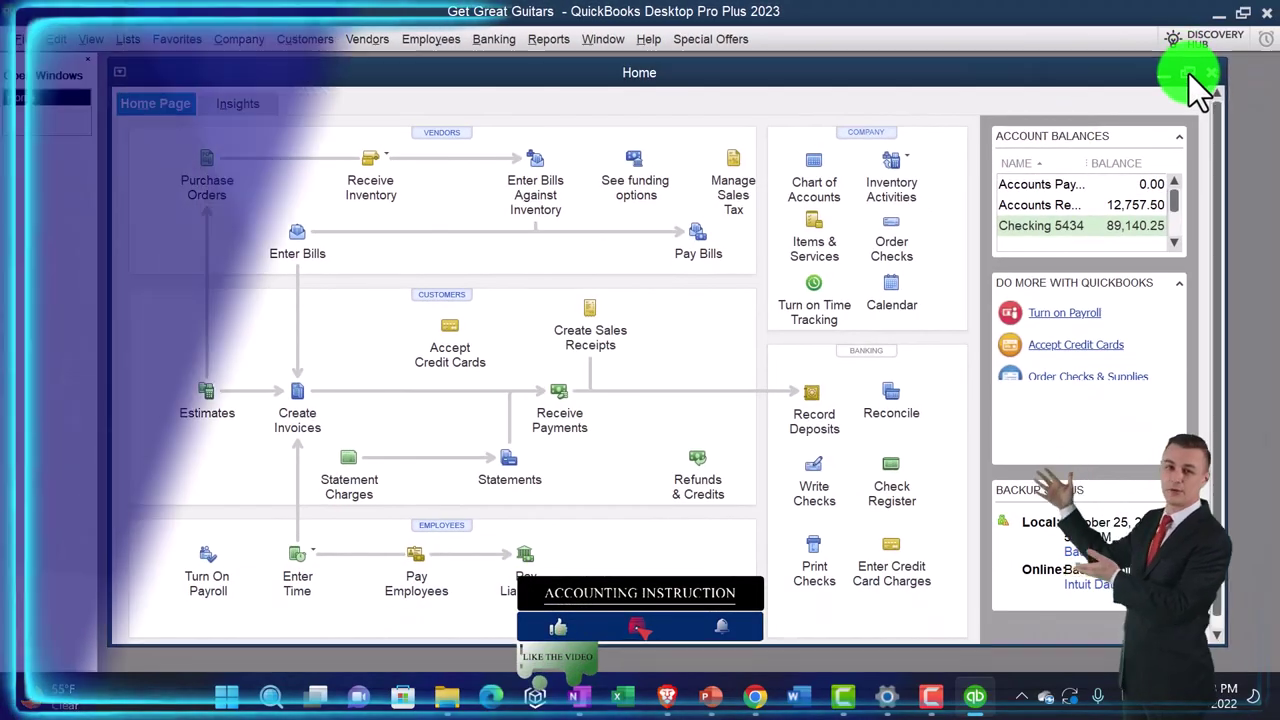
Maximize the Home page within the company file and check the display options for the icon bar and open window list
{"action": "left_click", "coordinate": [1189, 74]}
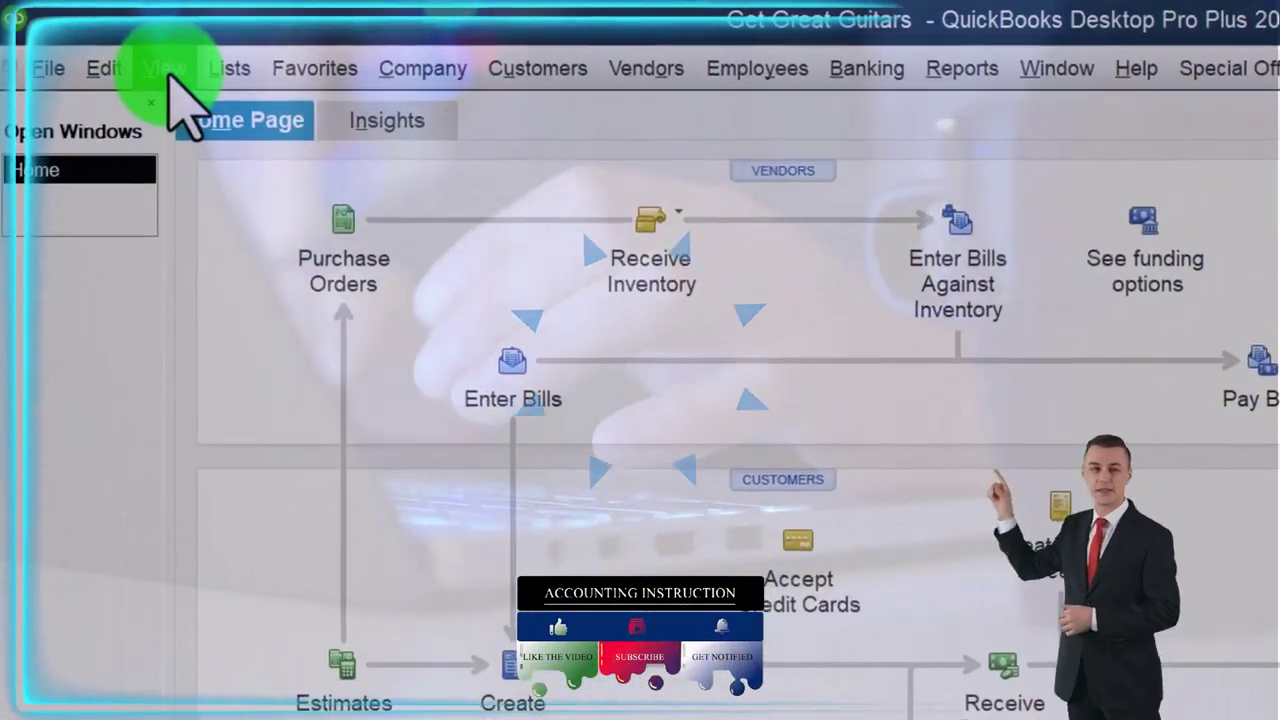
{"action": "left_click", "coordinate": [96, 40]}
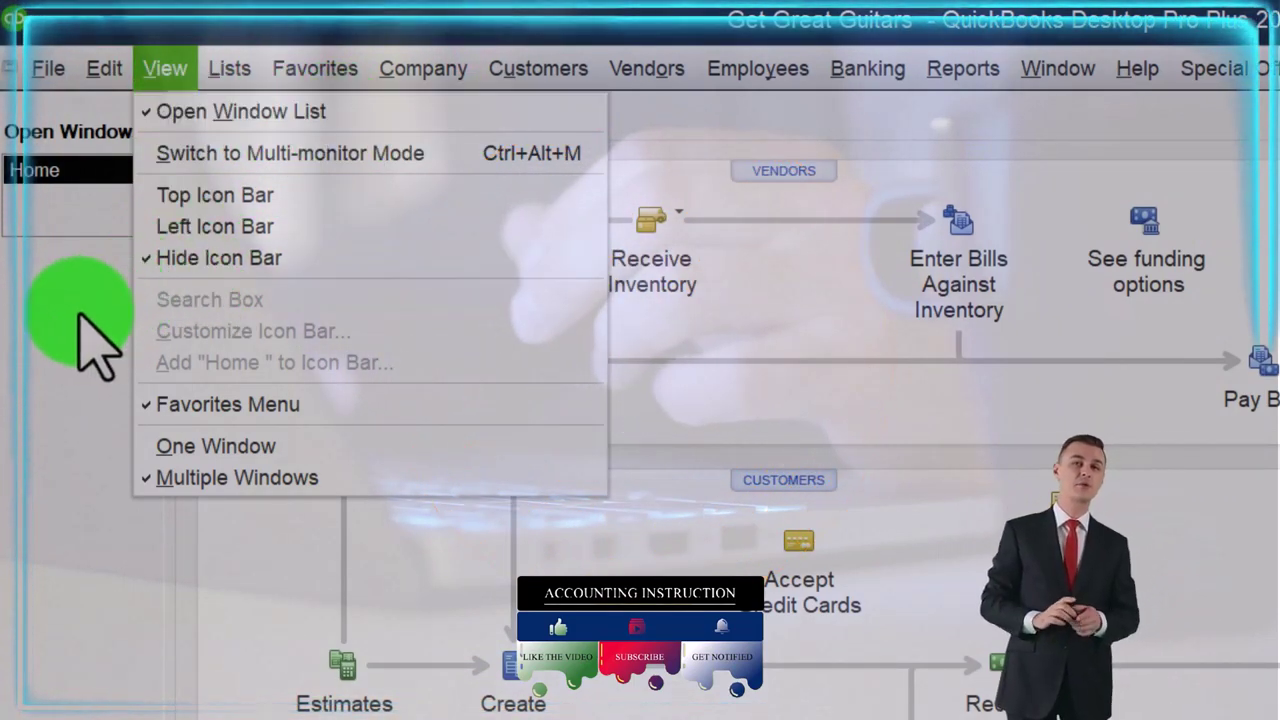
{"action": "left_click", "coordinate": [82, 335]}
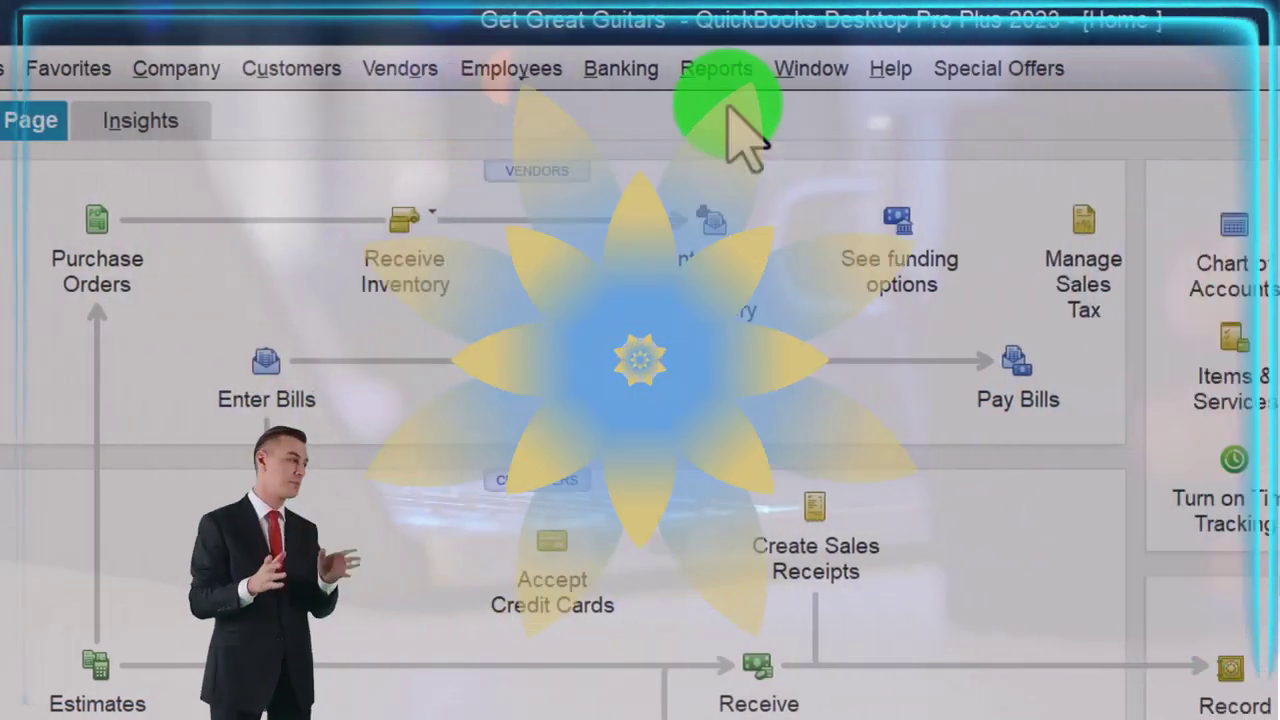
Open the Profit & Loss report and set its date range from 01/01/2023 to 12/31/2023
{"action": "left_click", "coordinate": [968, 70]}
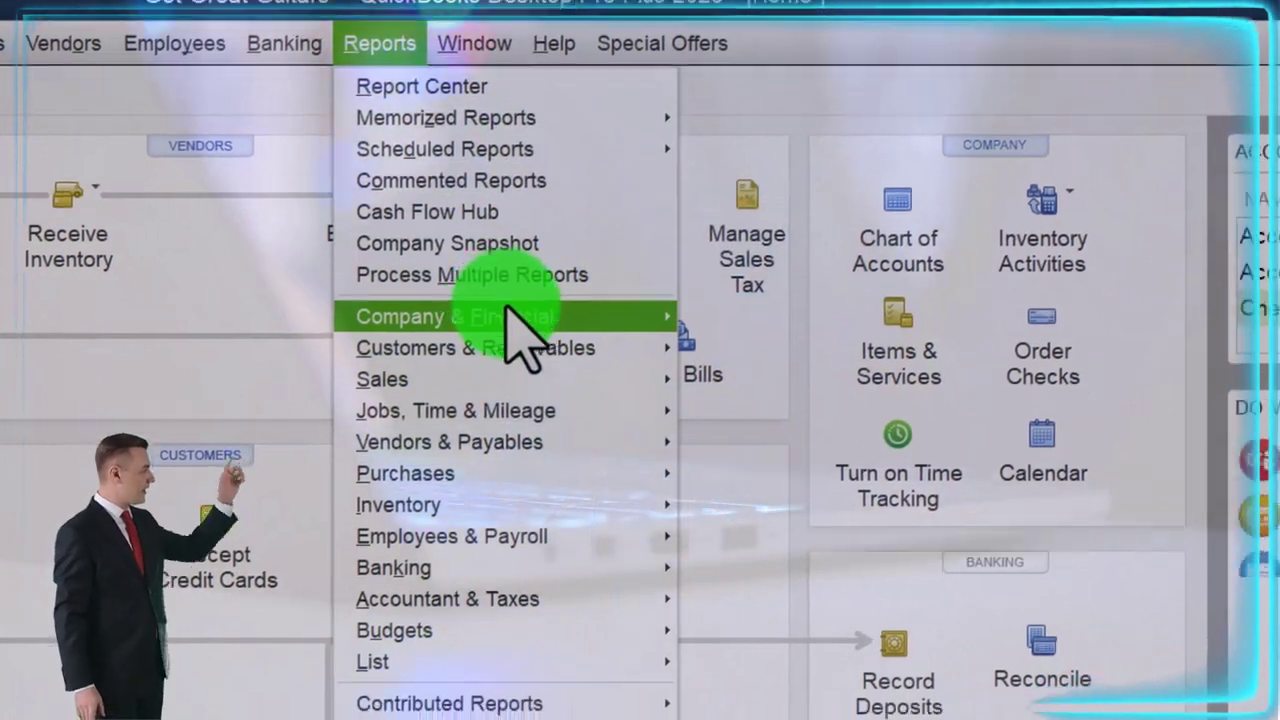
{"action": "mouse_move", "coordinate": [529, 343]}
{"action": "left_click", "coordinate": [616, 144]}
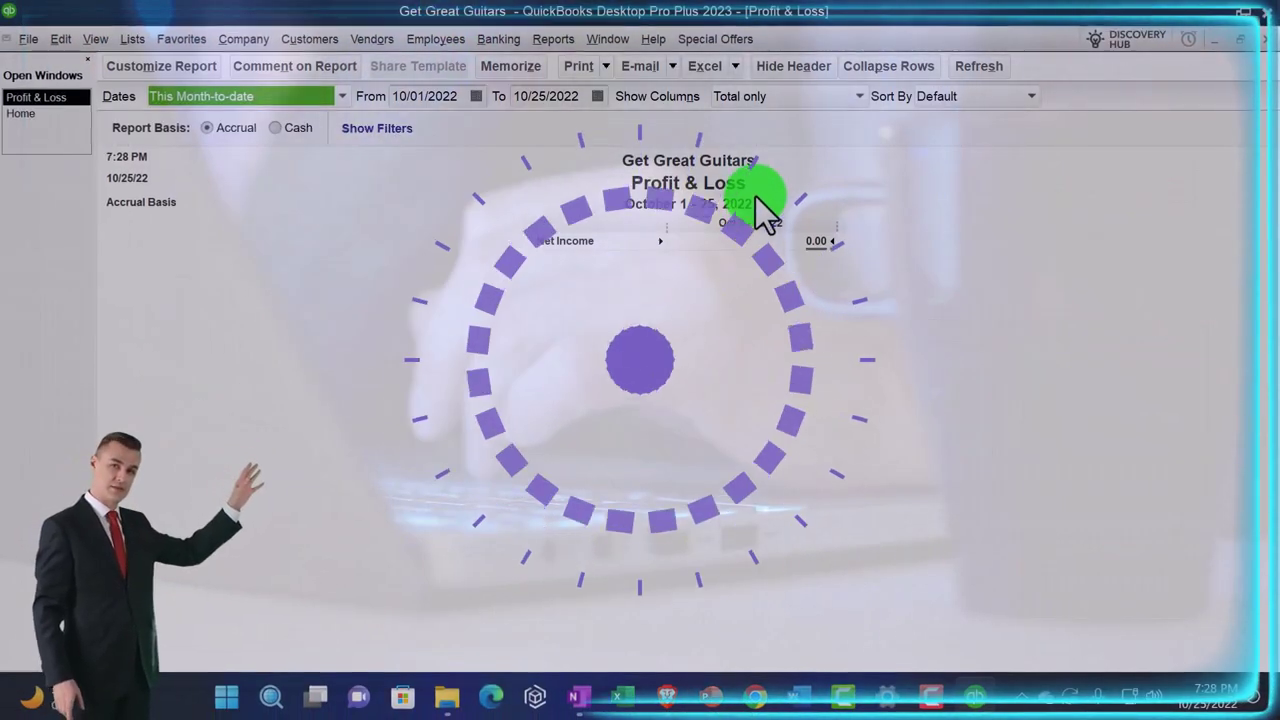
{"action": "key", "text": "Tab"}
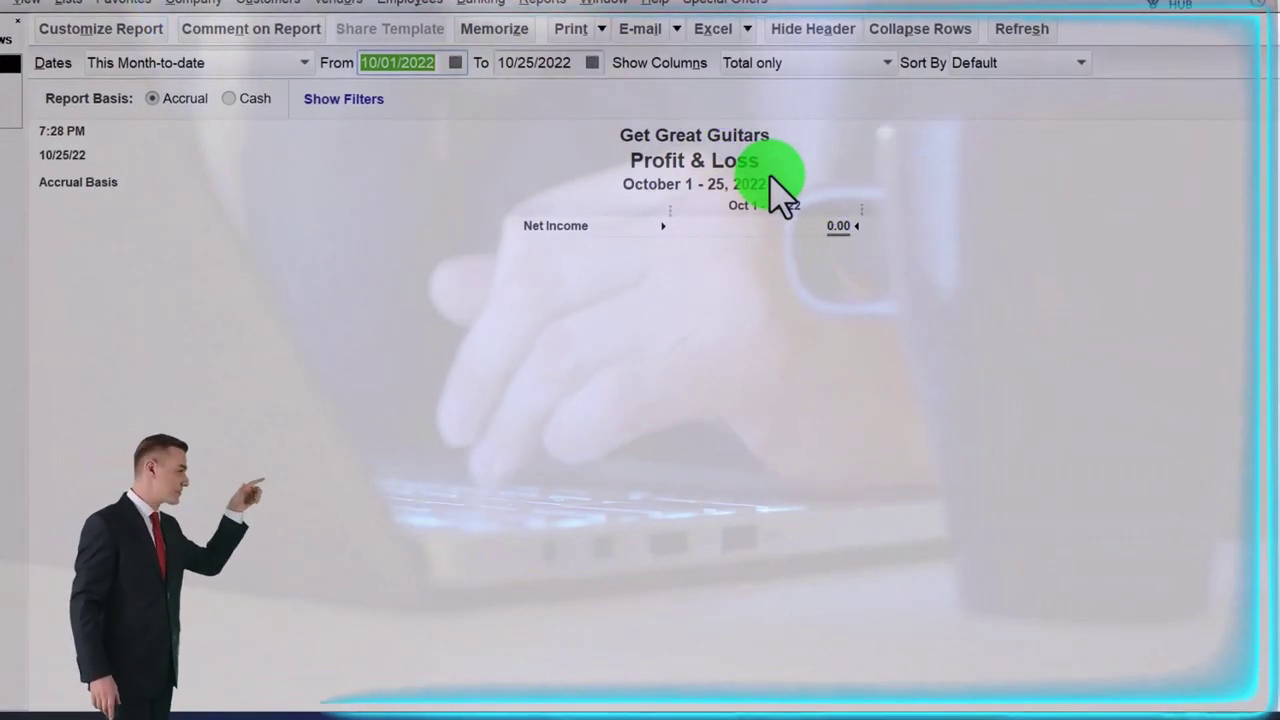
{"action": "type", "text": "01/01/2023"}
{"action": "key", "text": "Tab"}
{"action": "type", "text": "123123"}
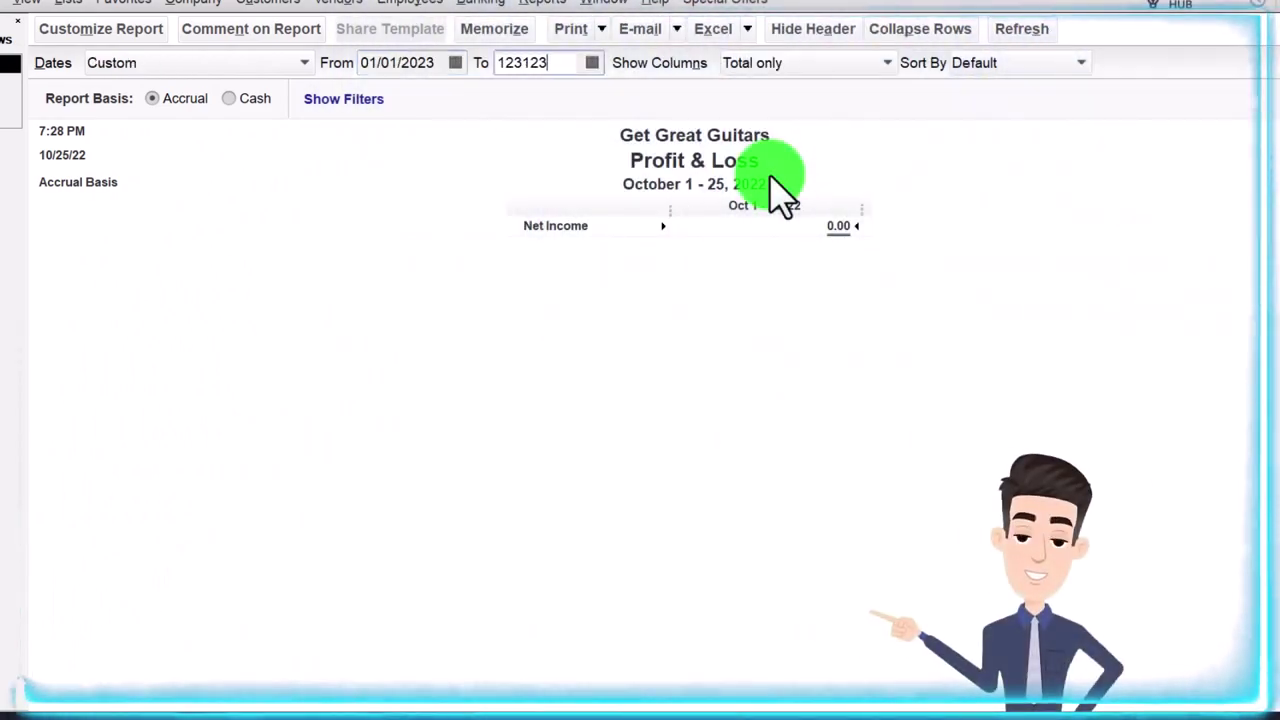
{"action": "key", "text": "Tab"}
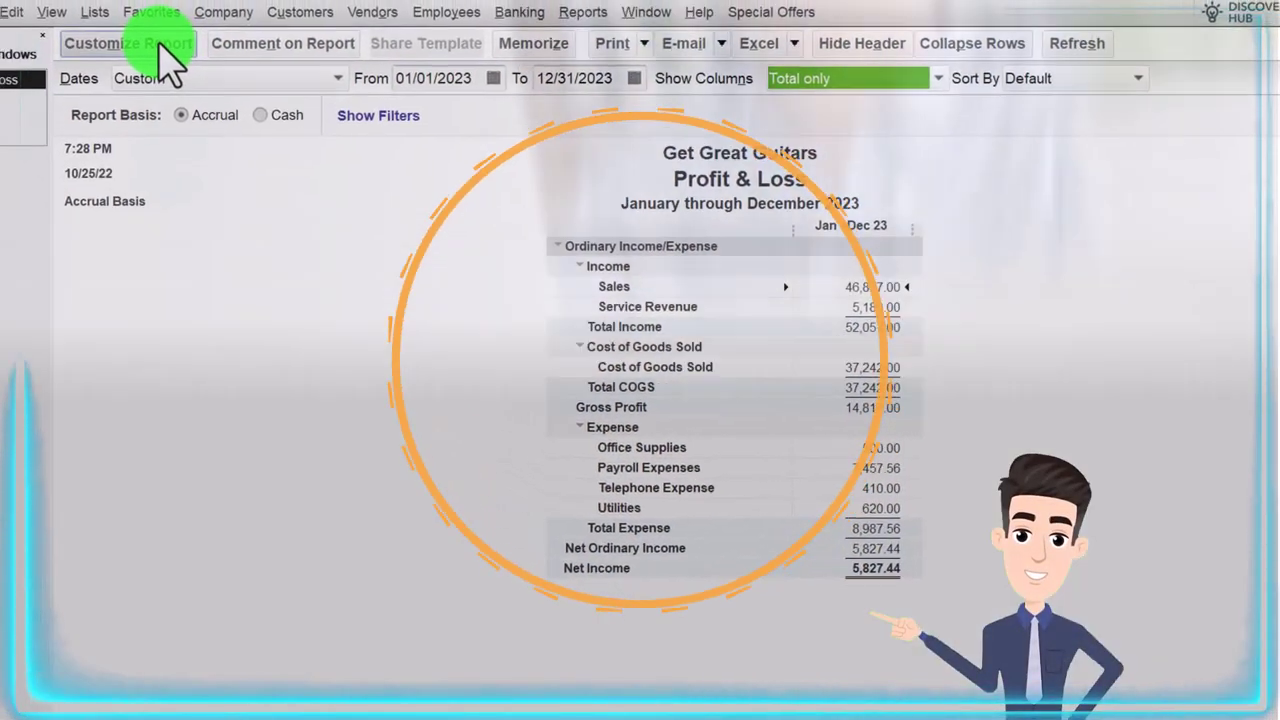
Customize the Profit & Loss report's column label font to size 14 and apply the change to all related fonts
{"action": "left_click", "coordinate": [140, 32]}
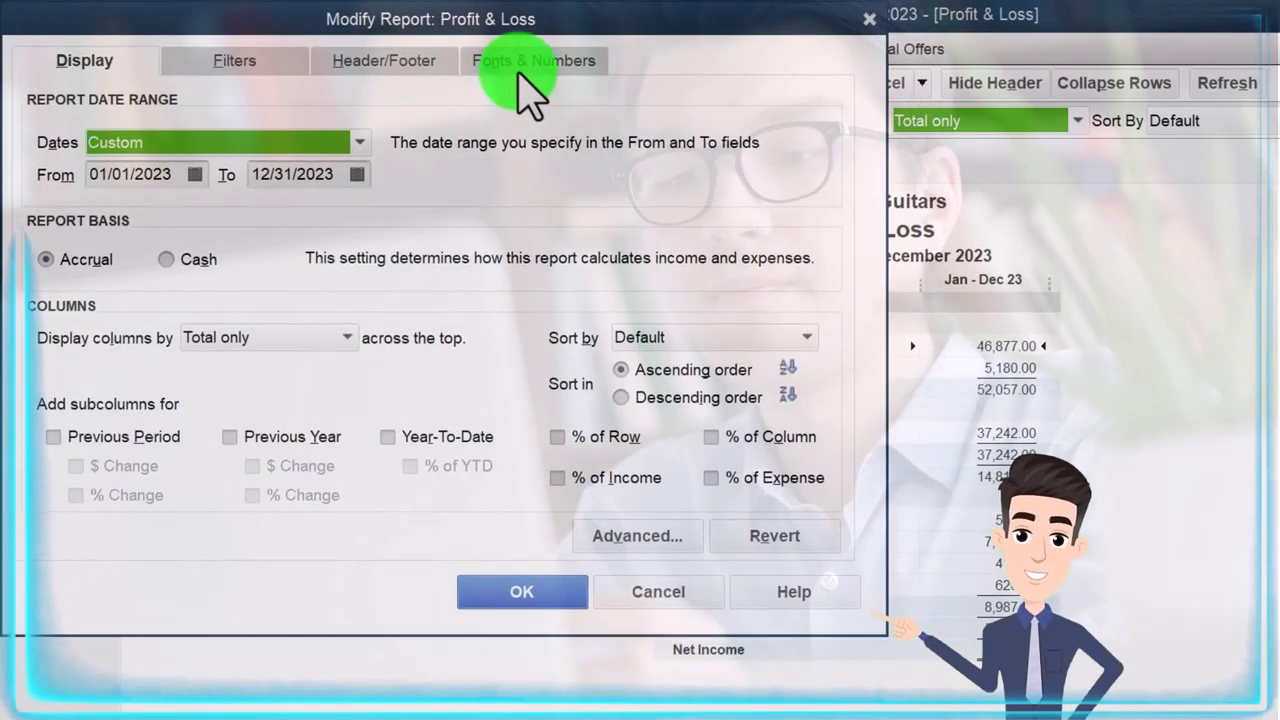
{"action": "left_click", "coordinate": [530, 62]}
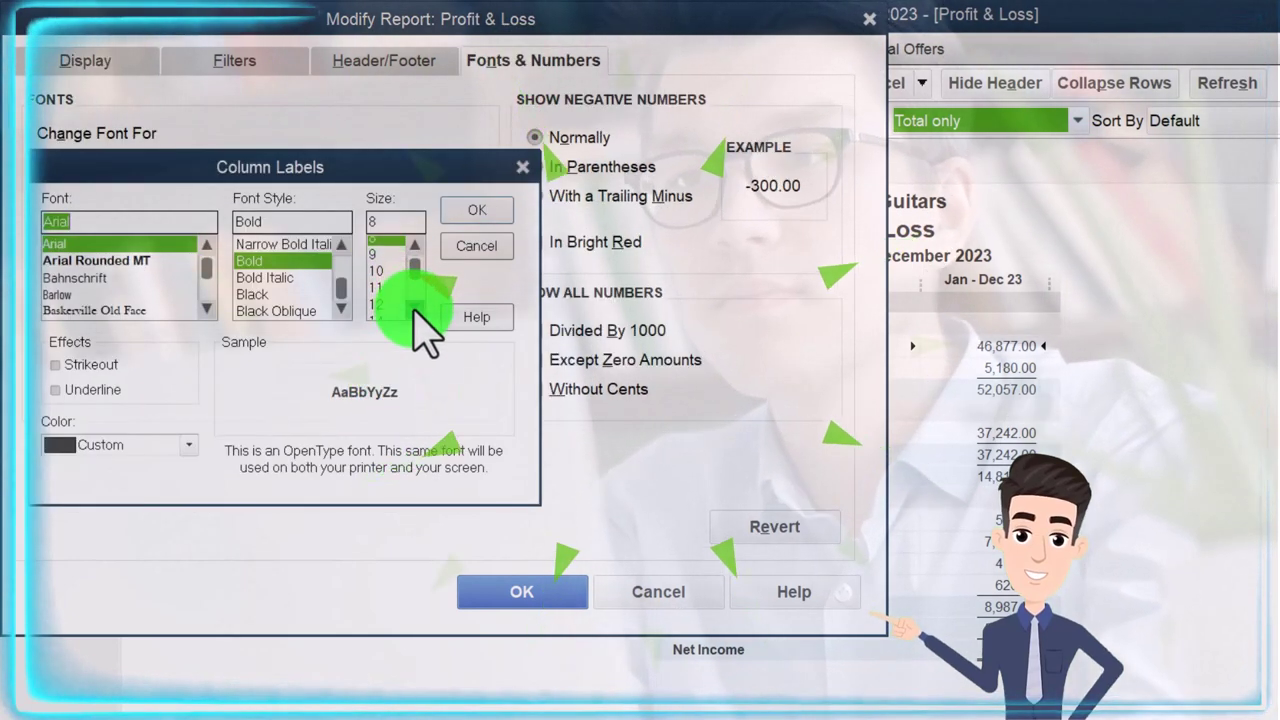
{"action": "left_click", "coordinate": [388, 308]}
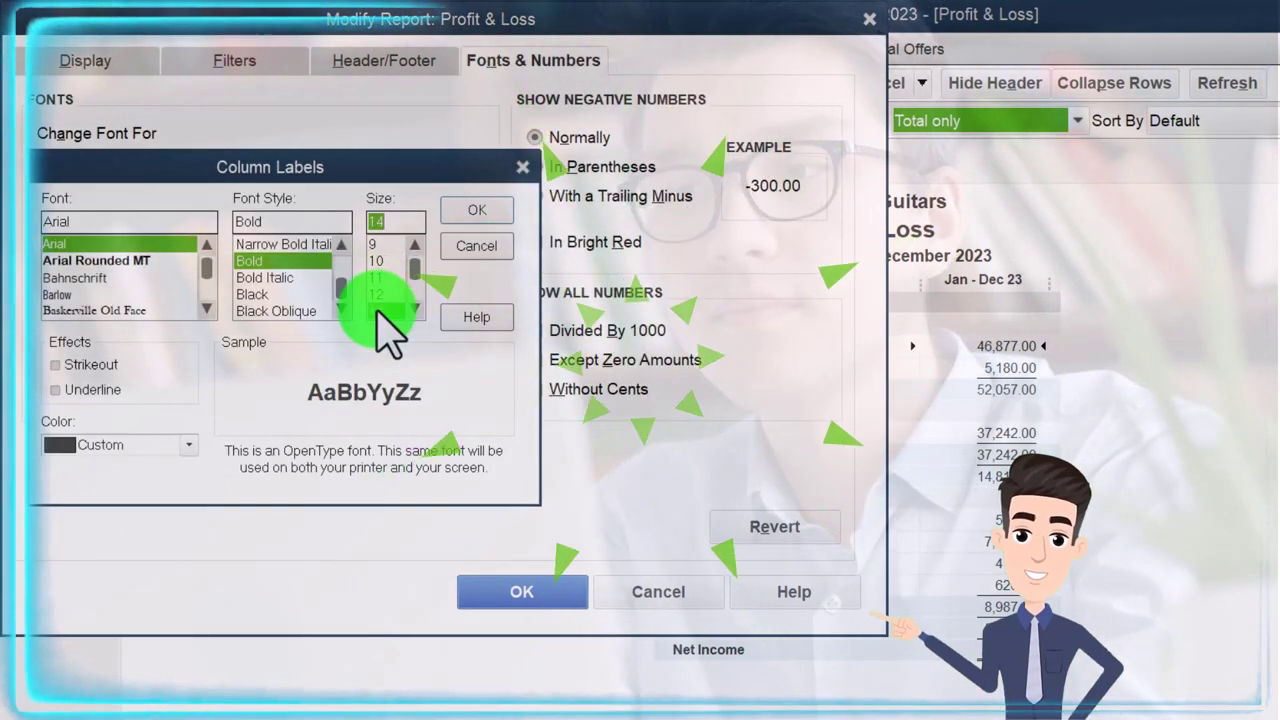
{"action": "left_click", "coordinate": [478, 210]}
{"action": "left_click", "coordinate": [700, 272]}
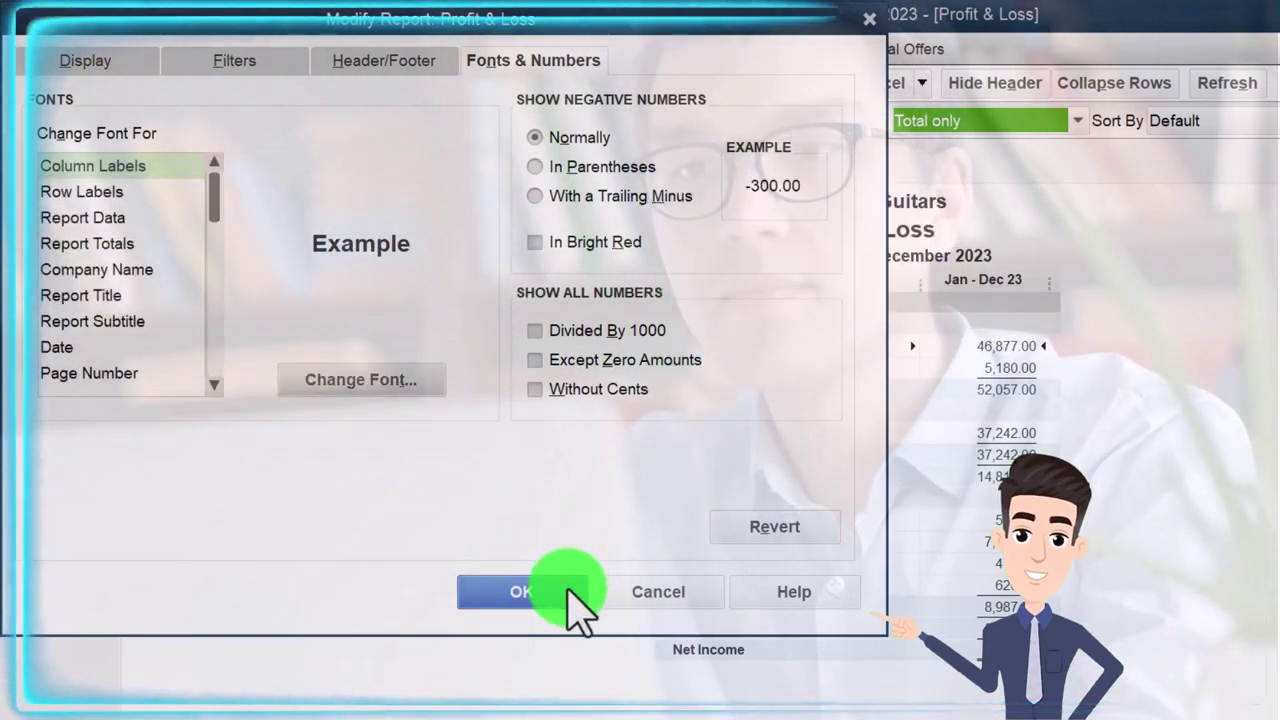
{"action": "left_click", "coordinate": [520, 592]}
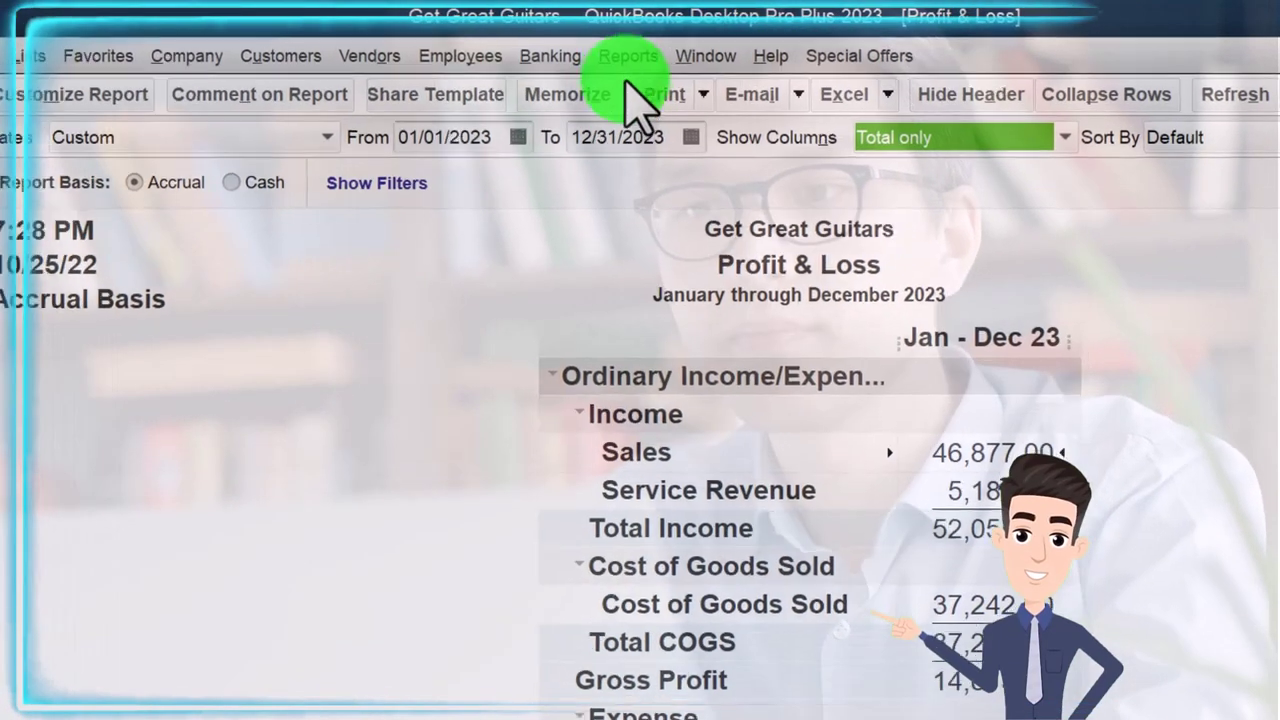
Open the Balance Sheet report and customize its date range from 01/01/2023 to 12/31/2023
{"action": "left_click", "coordinate": [693, 49]}
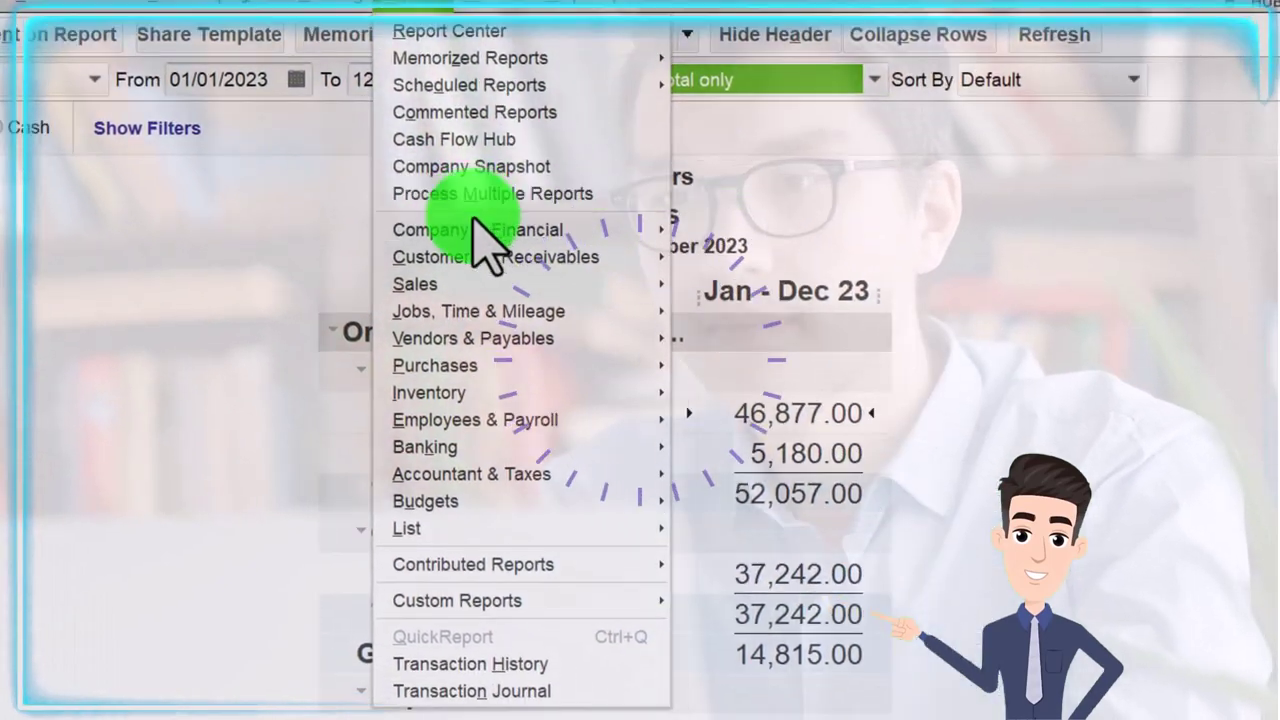
{"action": "mouse_move", "coordinate": [650, 295]}
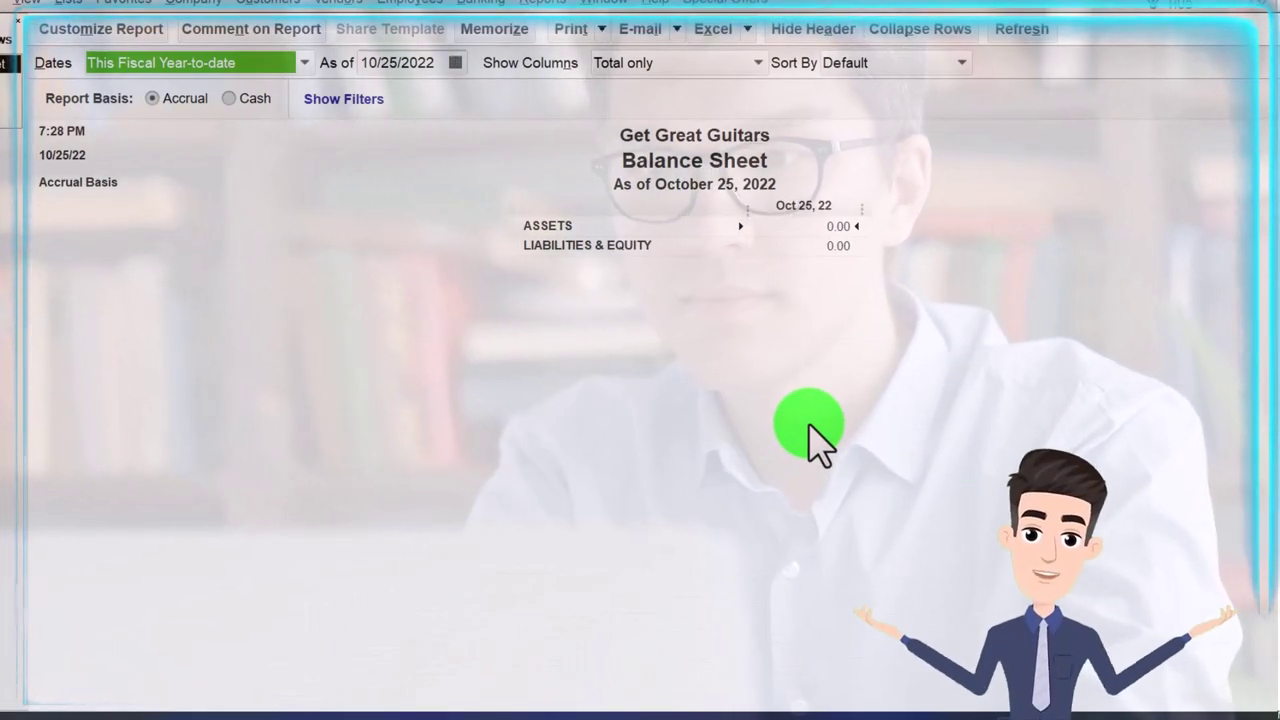
{"action": "left_click", "coordinate": [140, 28]}
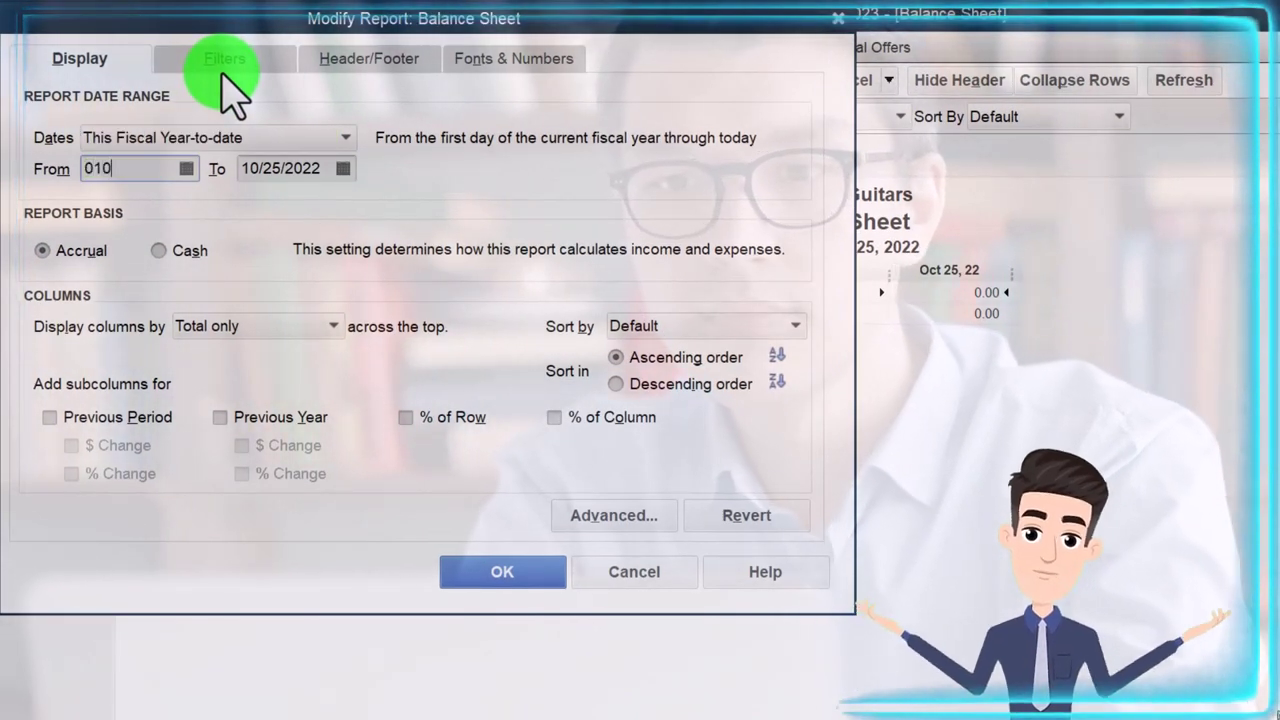
{"action": "type", "text": "123123"}
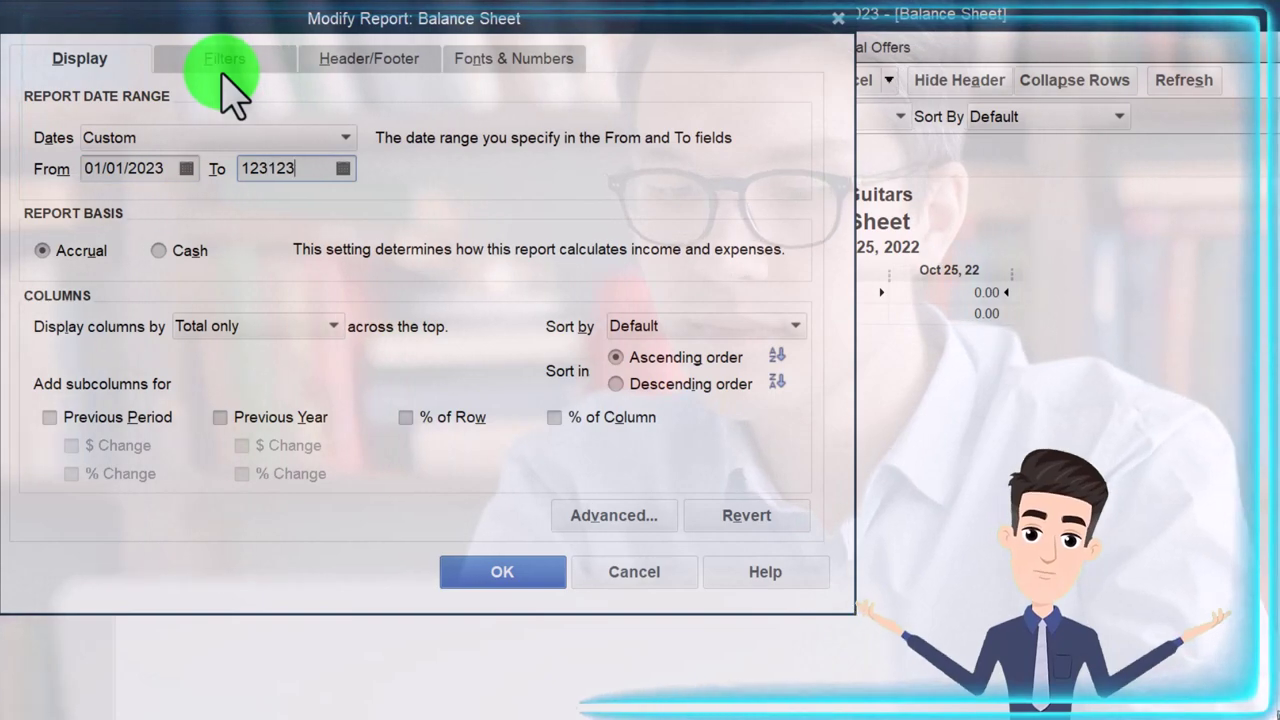
{"action": "key", "text": "Tab"}
Set the Balance Sheet's column label font size to 14, change all related fonts, and apply the report modifications
{"action": "left_click", "coordinate": [509, 55]}
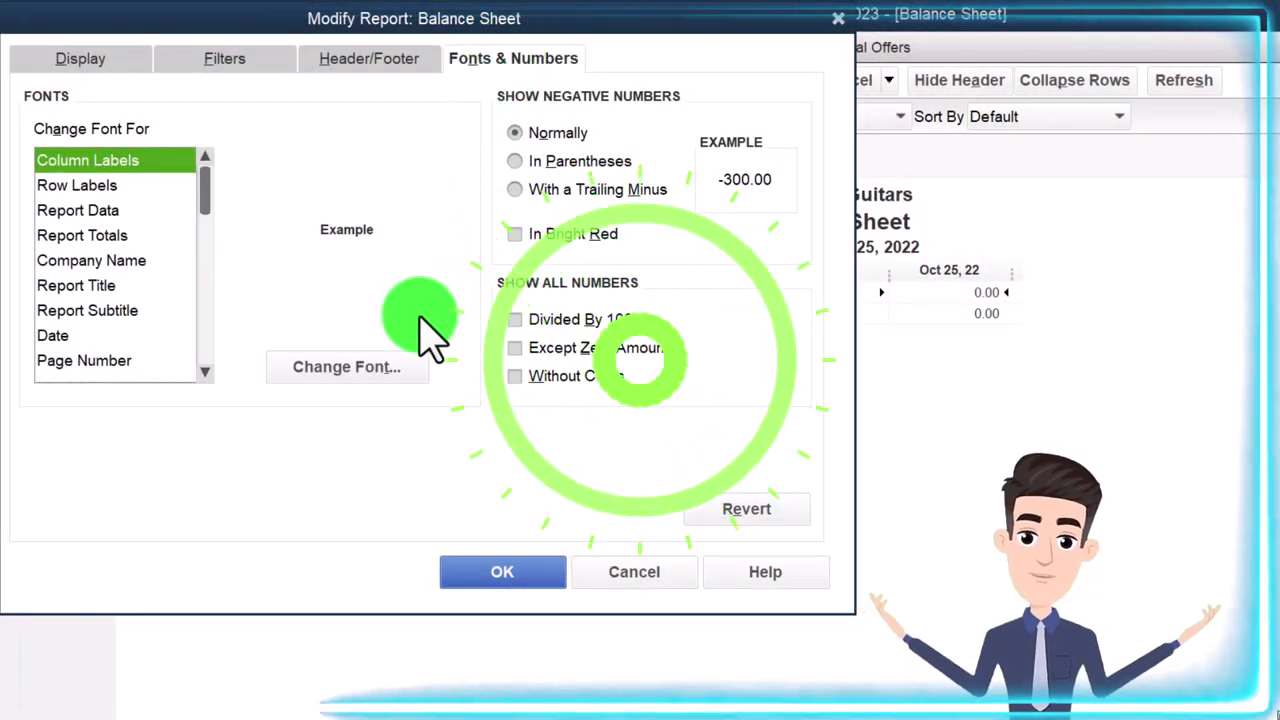
{"action": "left_click", "coordinate": [390, 369]}
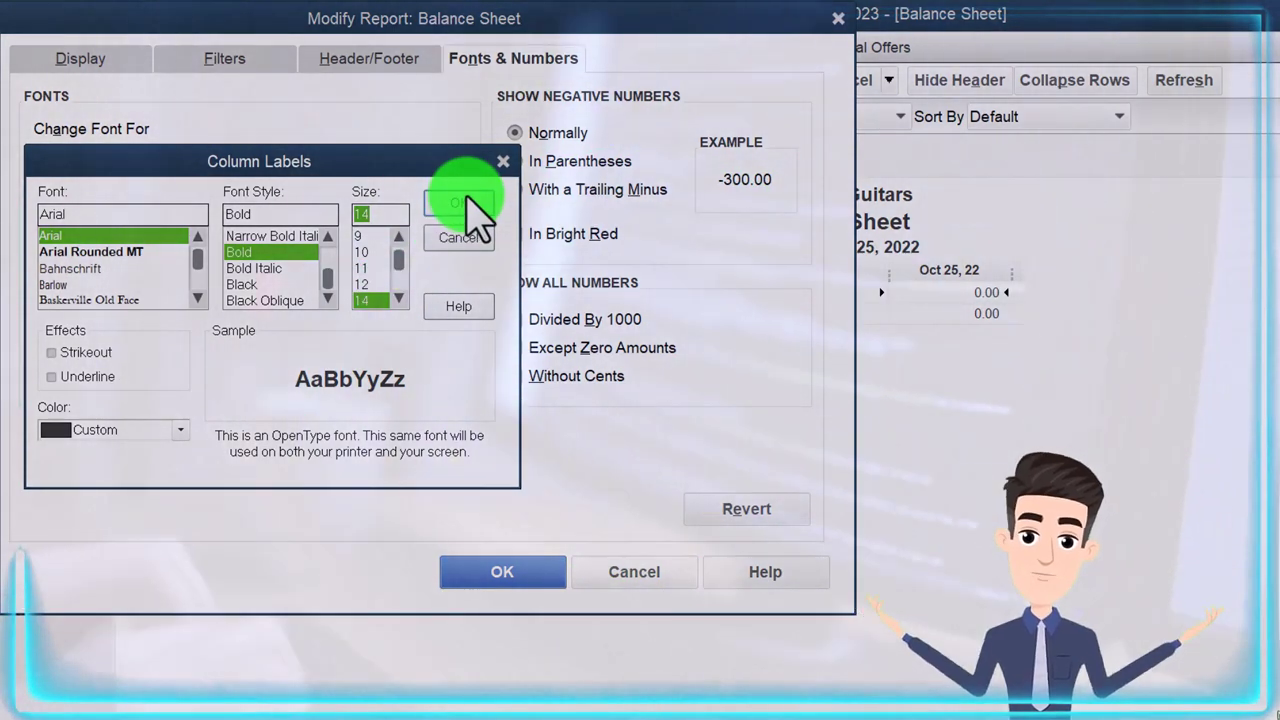
{"action": "left_click", "coordinate": [458, 203]}
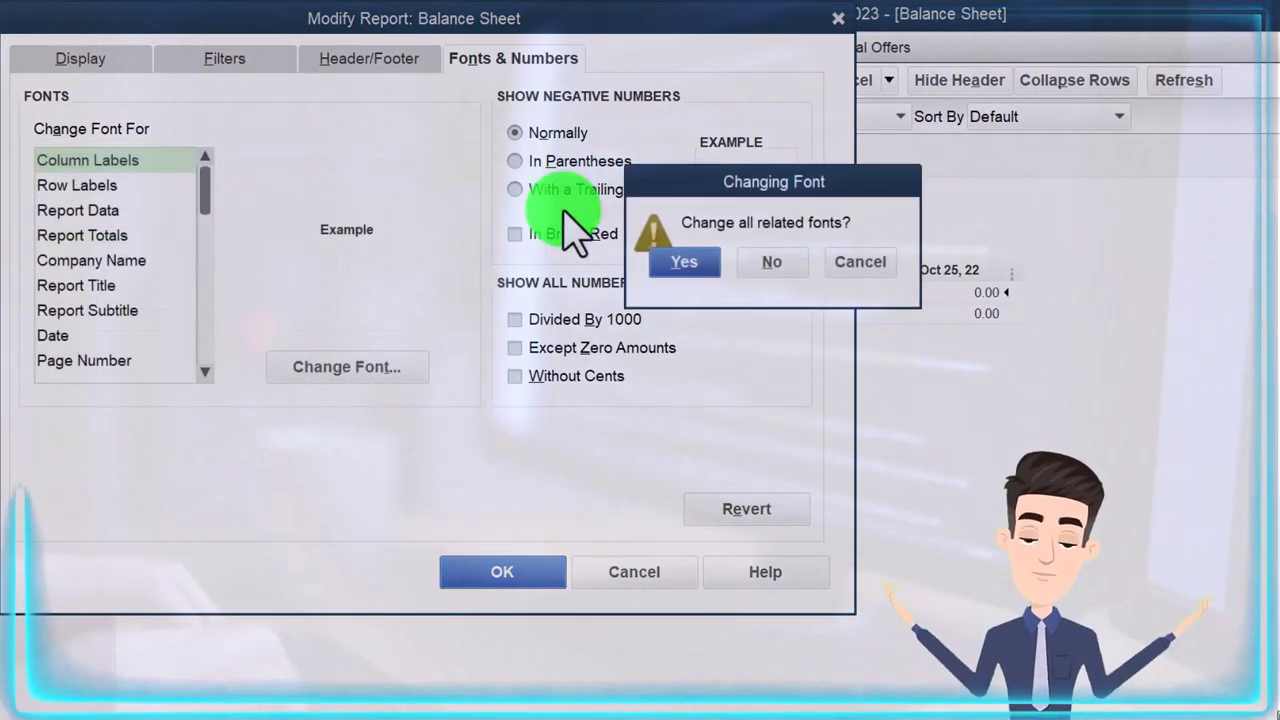
{"action": "left_click", "coordinate": [682, 261]}
{"action": "left_click", "coordinate": [540, 578]}
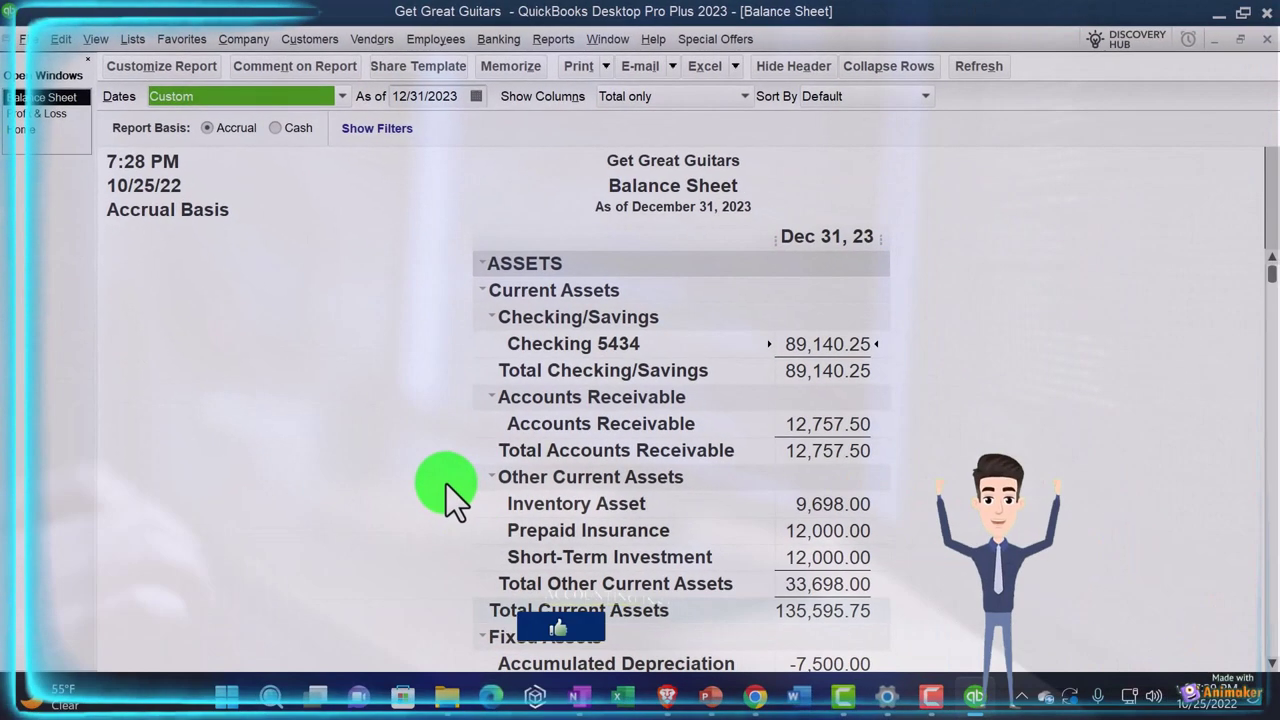
Switch back to the Profit & Loss report and review its income and expense lines, including Payroll Expenses
{"action": "left_click", "coordinate": [40, 131]}
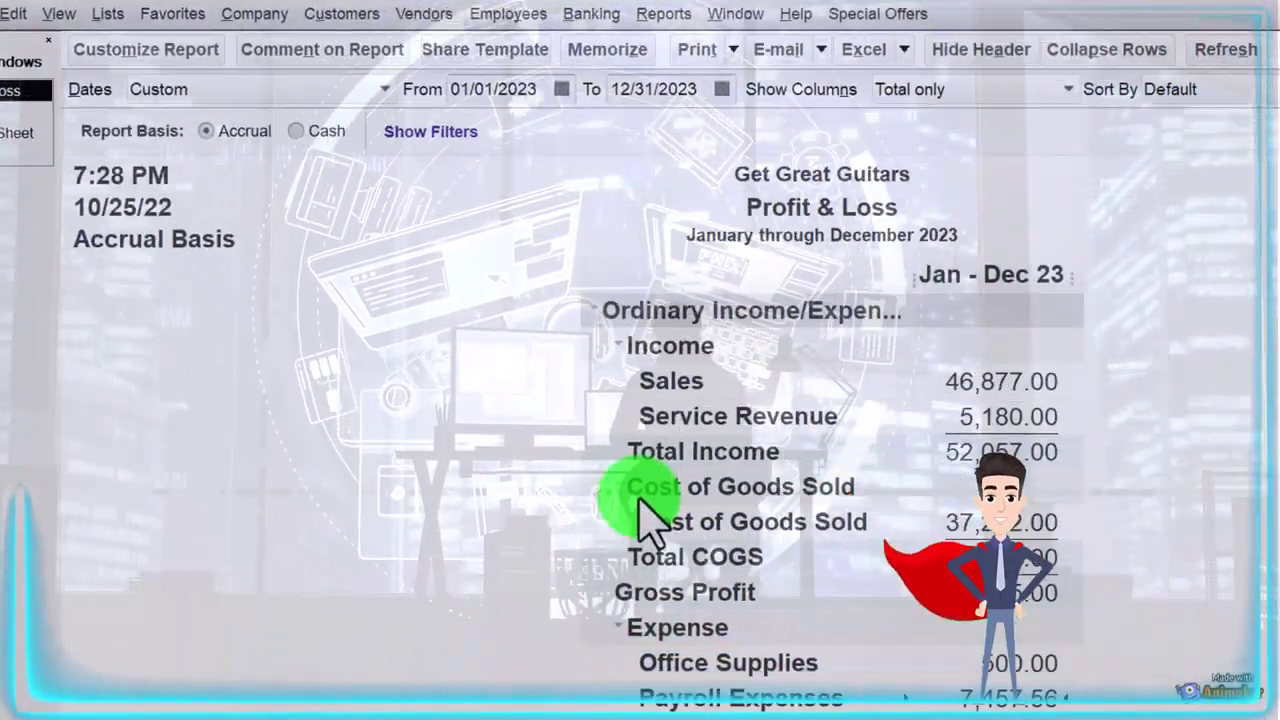
{"action": "scroll", "coordinate": [590, 430], "scroll_direction": "down", "scroll_amount": 1}
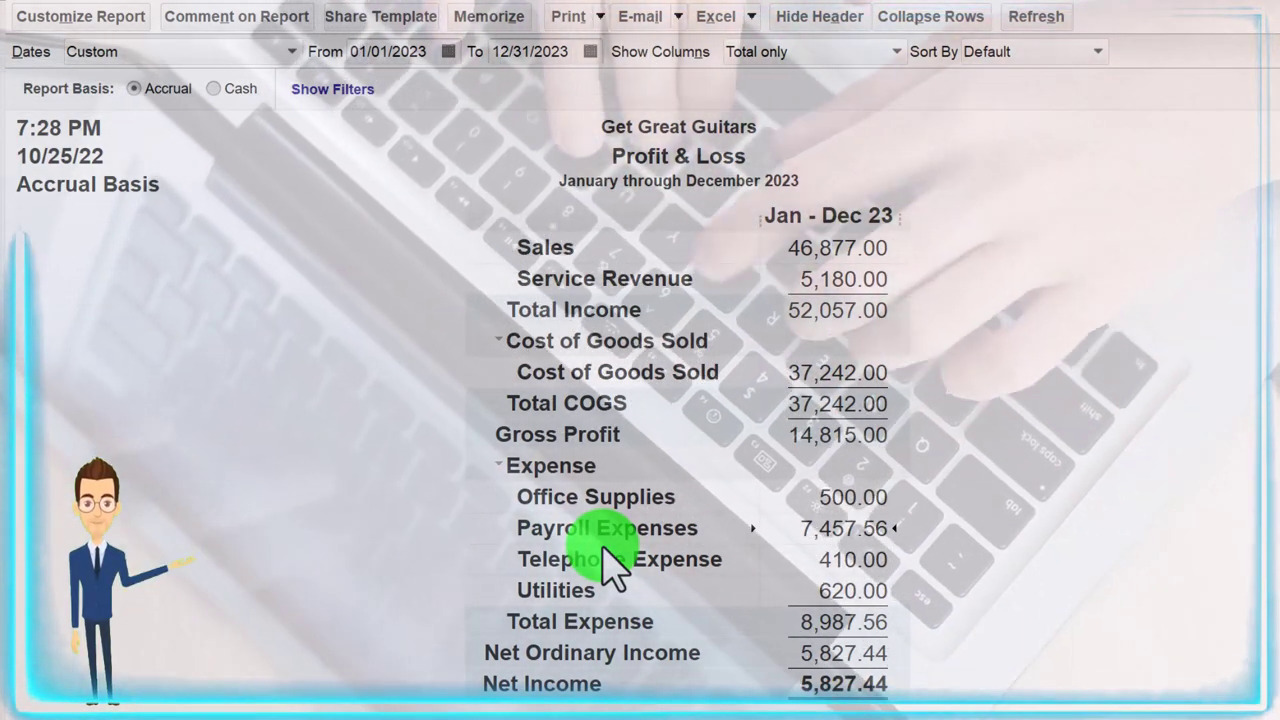
{"action": "scroll", "coordinate": [606, 560], "scroll_direction": "up", "scroll_amount": 1}
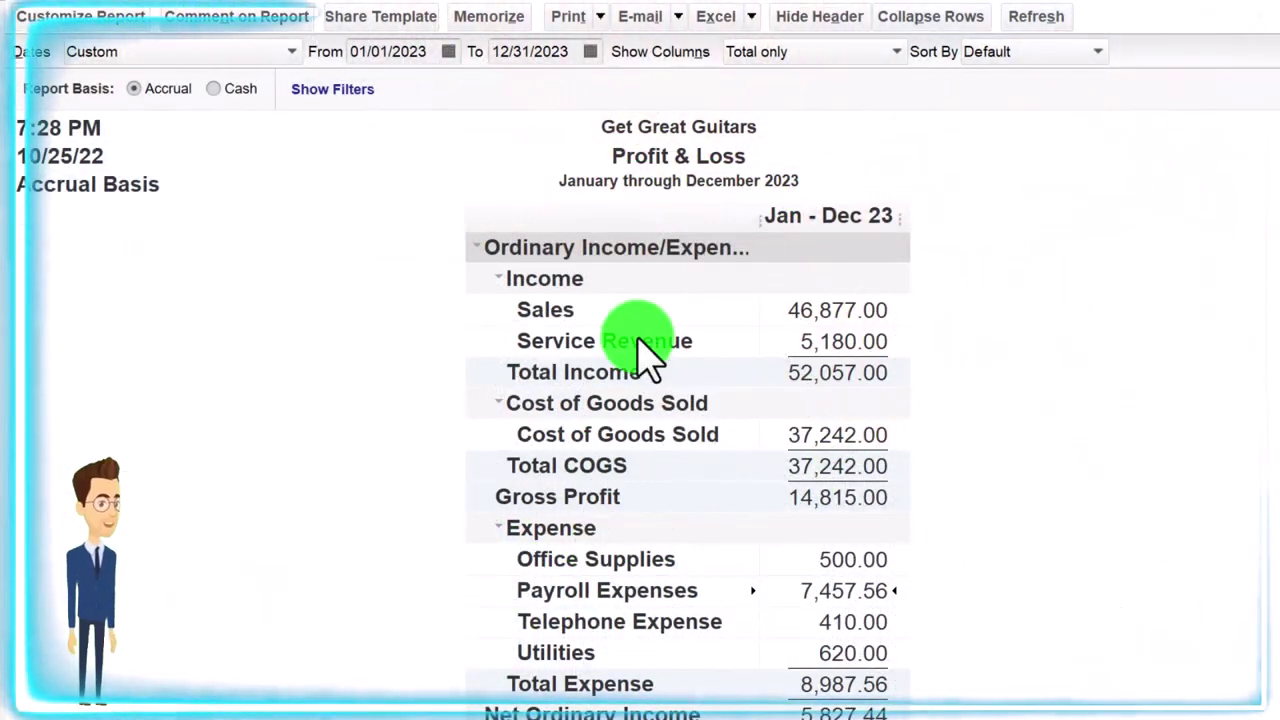
{"action": "scroll", "coordinate": [638, 340], "scroll_direction": "down", "scroll_amount": 1}
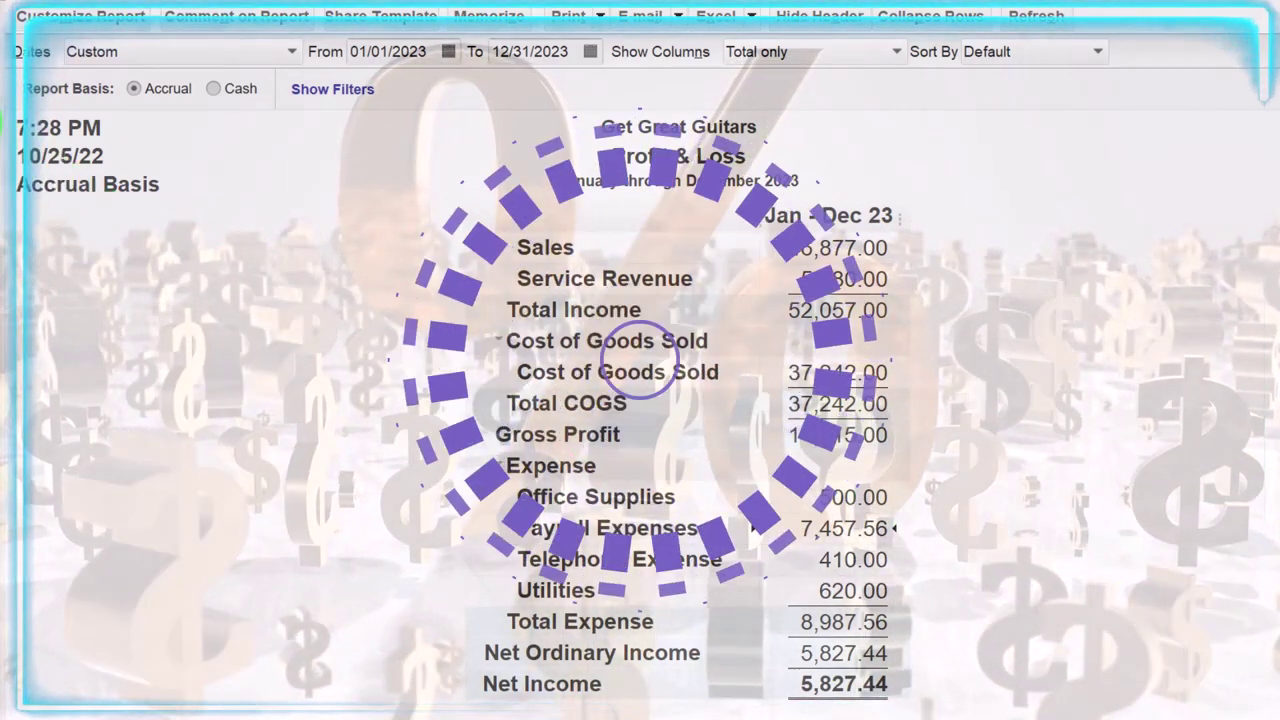
Switch to the Balance Sheet and examine the current liabilities, including Payroll Liabilities
{"action": "left_click", "coordinate": [80, 262]}
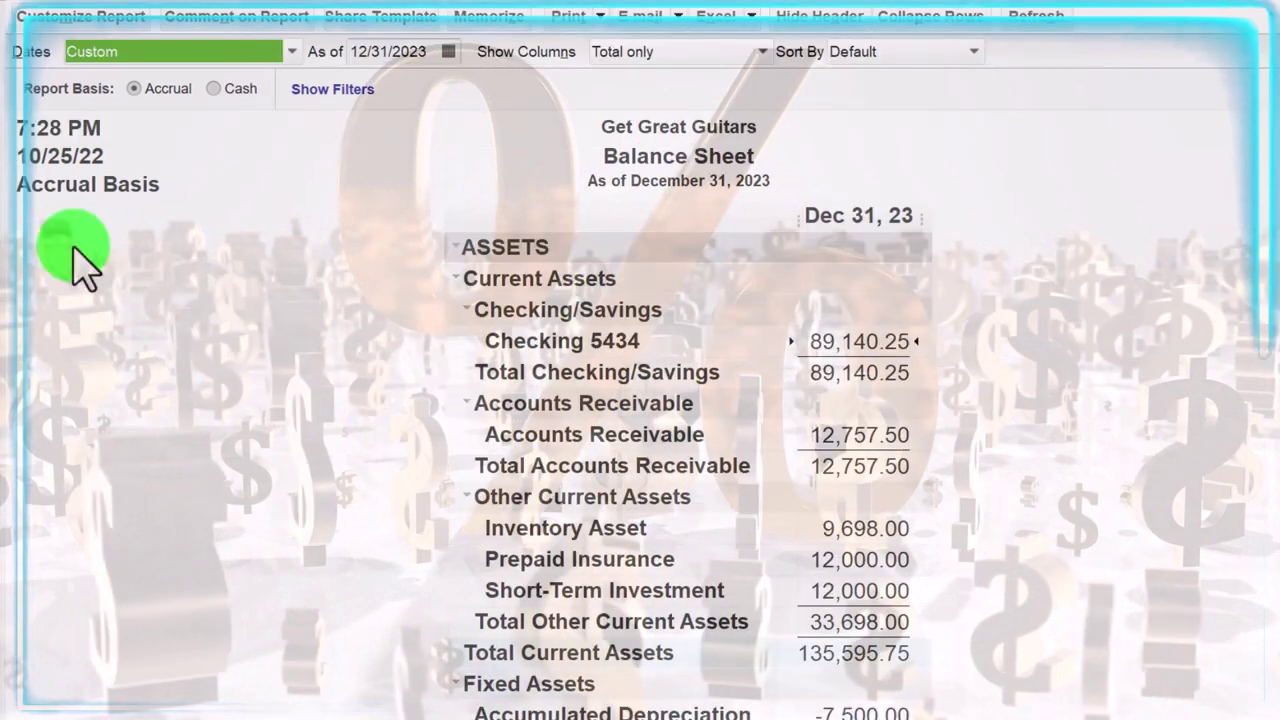
{"action": "scroll", "coordinate": [241, 465], "scroll_direction": "down", "scroll_amount": 1}
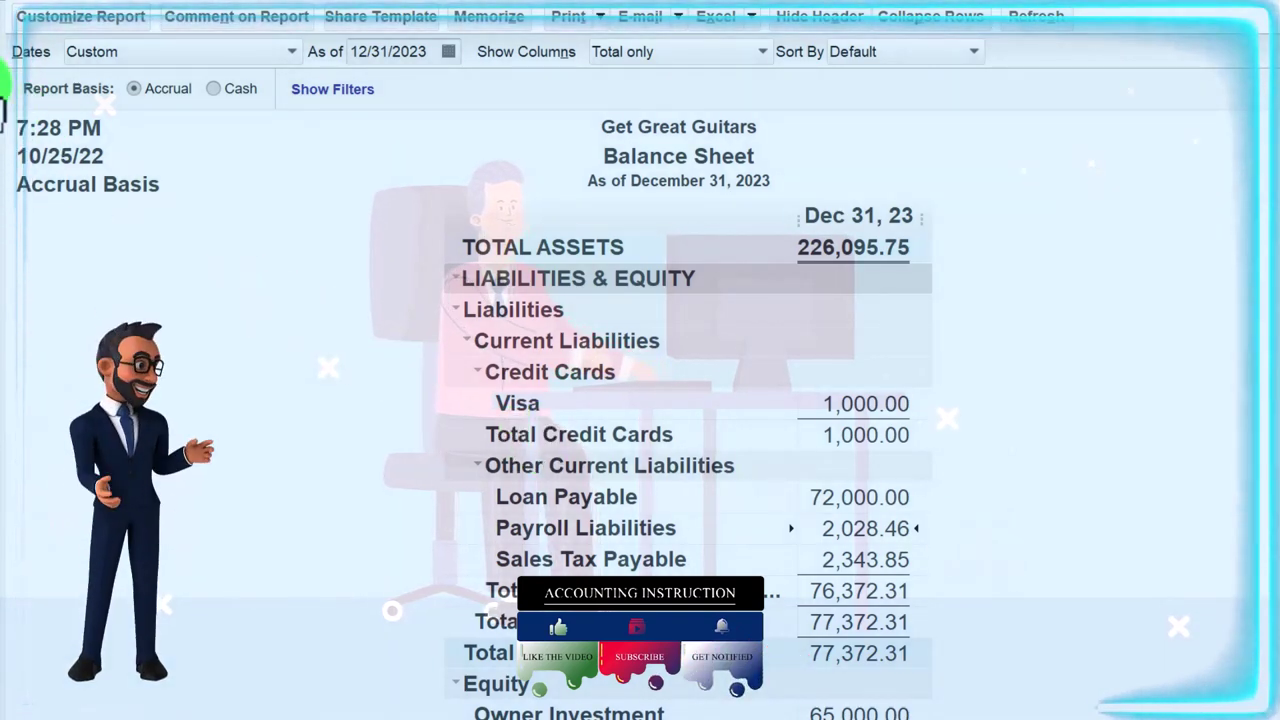
{"action": "key", "text": "Escape"}
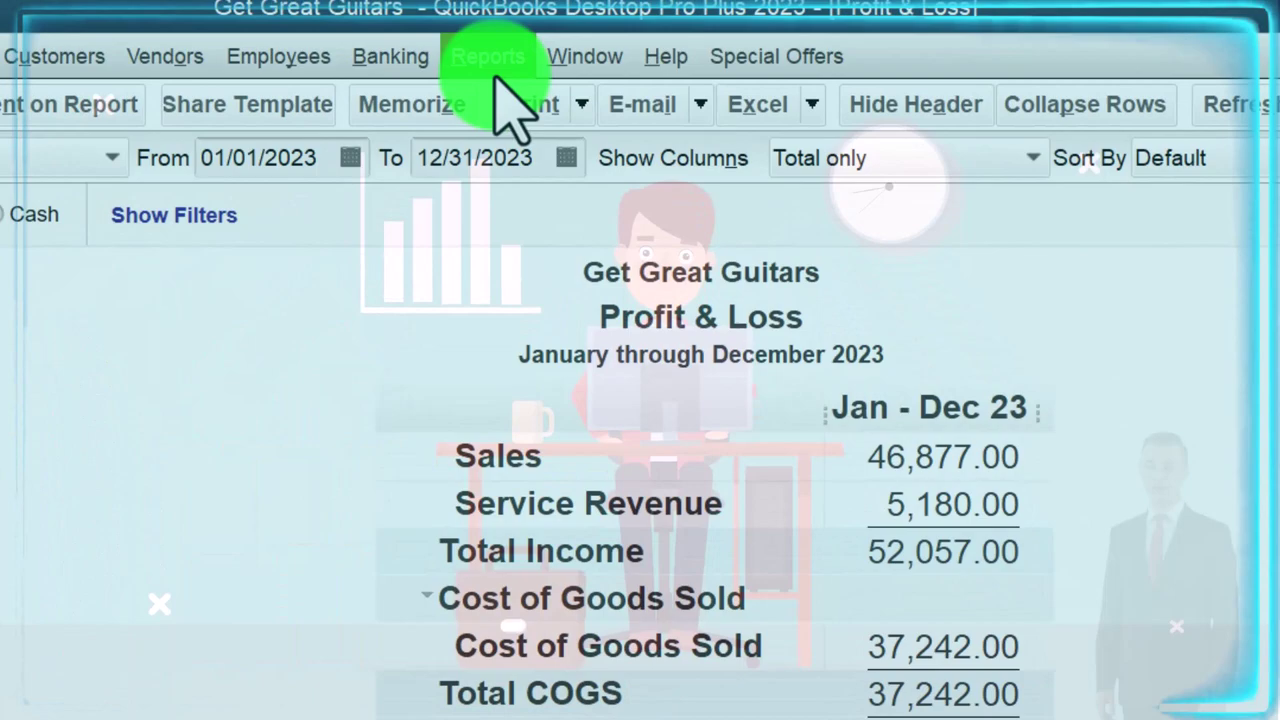
Open the Payroll Summary report and set its date range from 01/01/2023 to 12/31/2023
{"action": "left_click", "coordinate": [473, 56]}
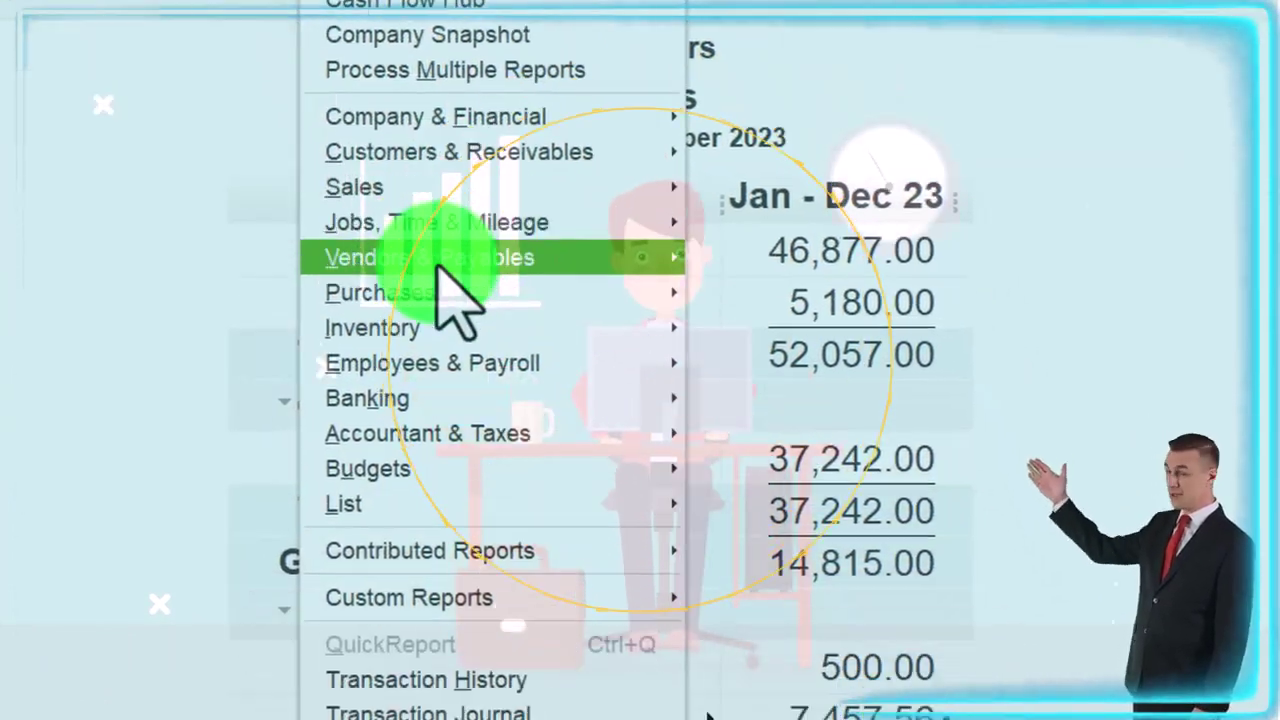
{"action": "mouse_move", "coordinate": [420, 292]}
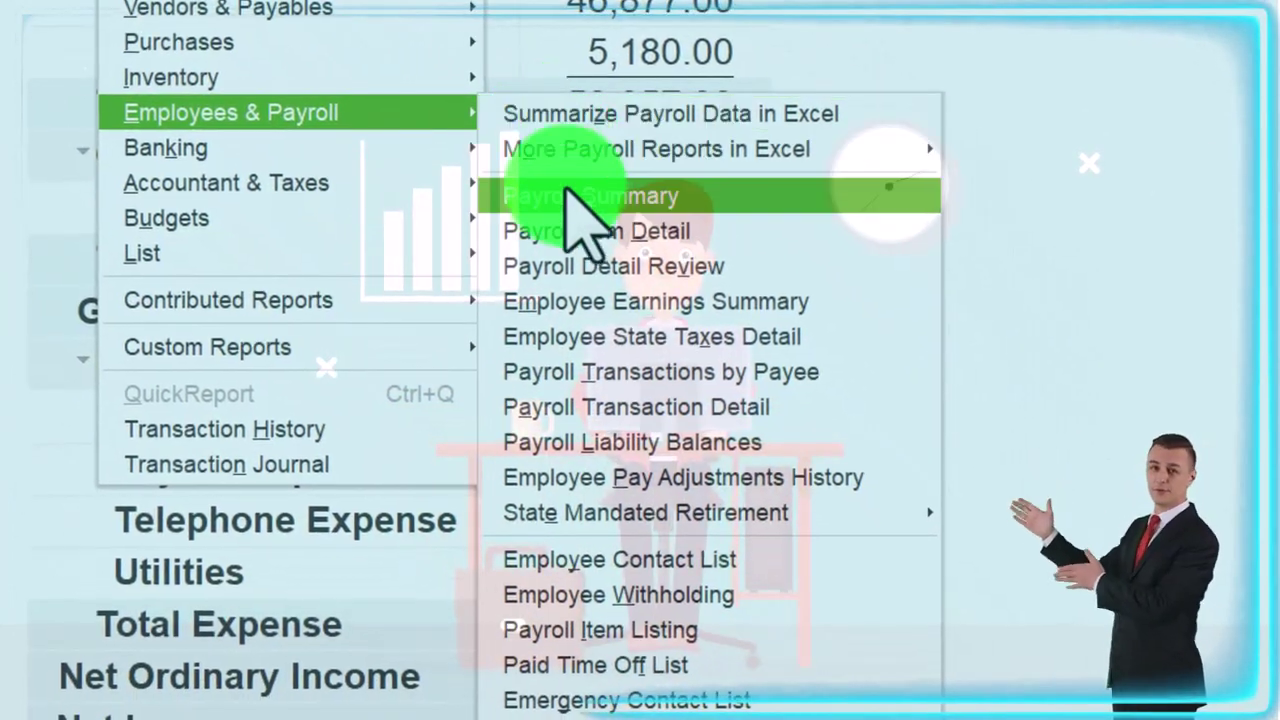
{"action": "left_click", "coordinate": [580, 205]}
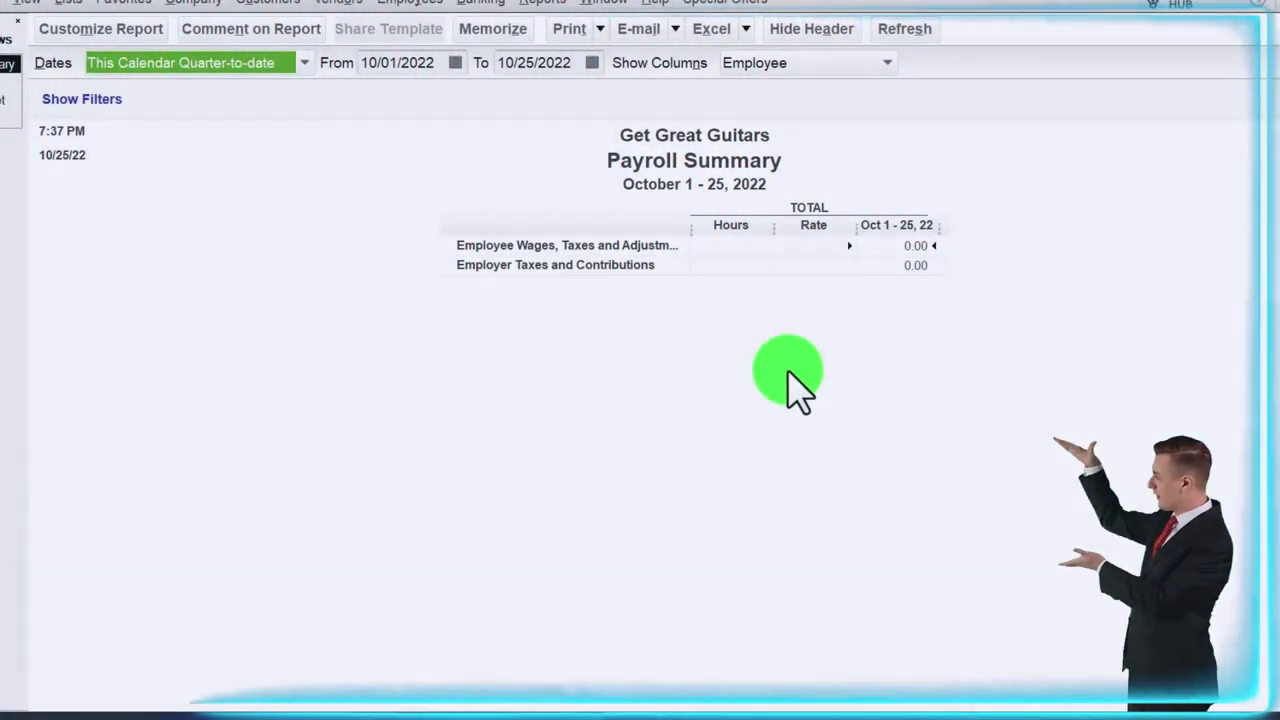
{"action": "key", "text": "Tab"}
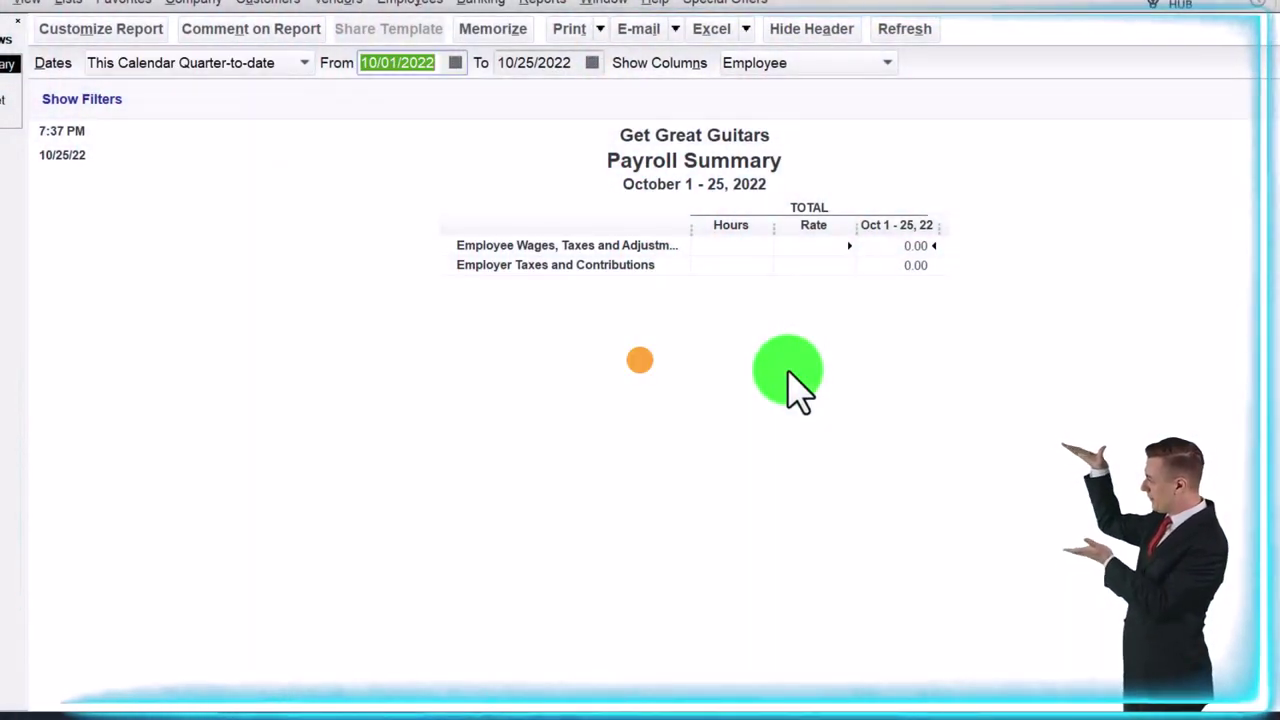
{"action": "type", "text": "01/01/2023"}
{"action": "key", "text": "Tab"}
{"action": "type", "text": "123123"}
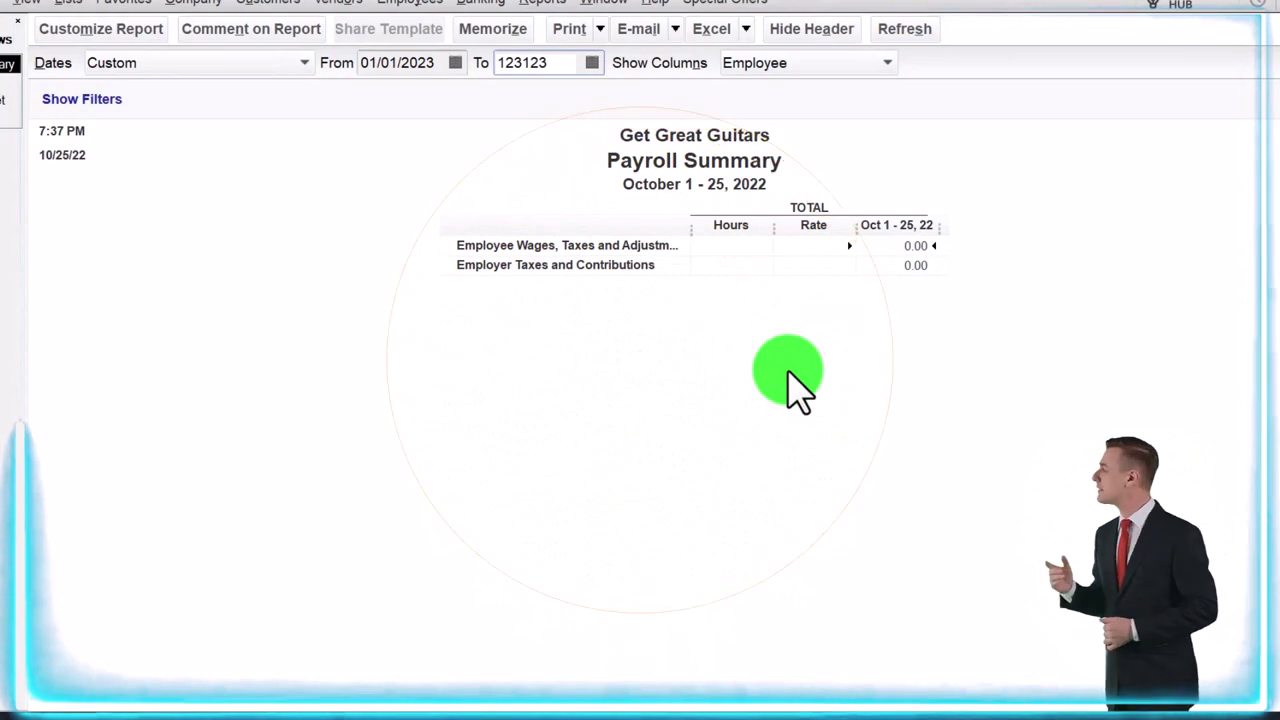
{"action": "key", "text": "Tab"}
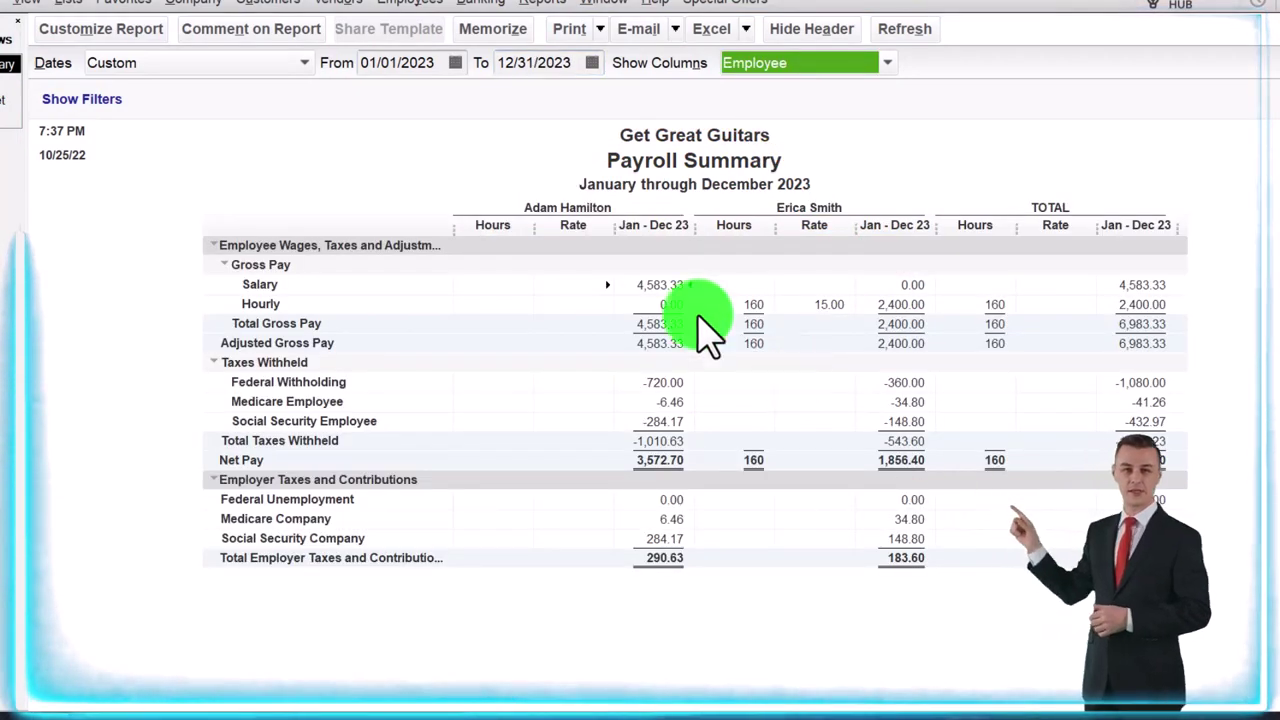
Set the Payroll Summary's column label font size to 12, change all related fonts, and apply the report modifications
{"action": "left_click", "coordinate": [155, 40]}
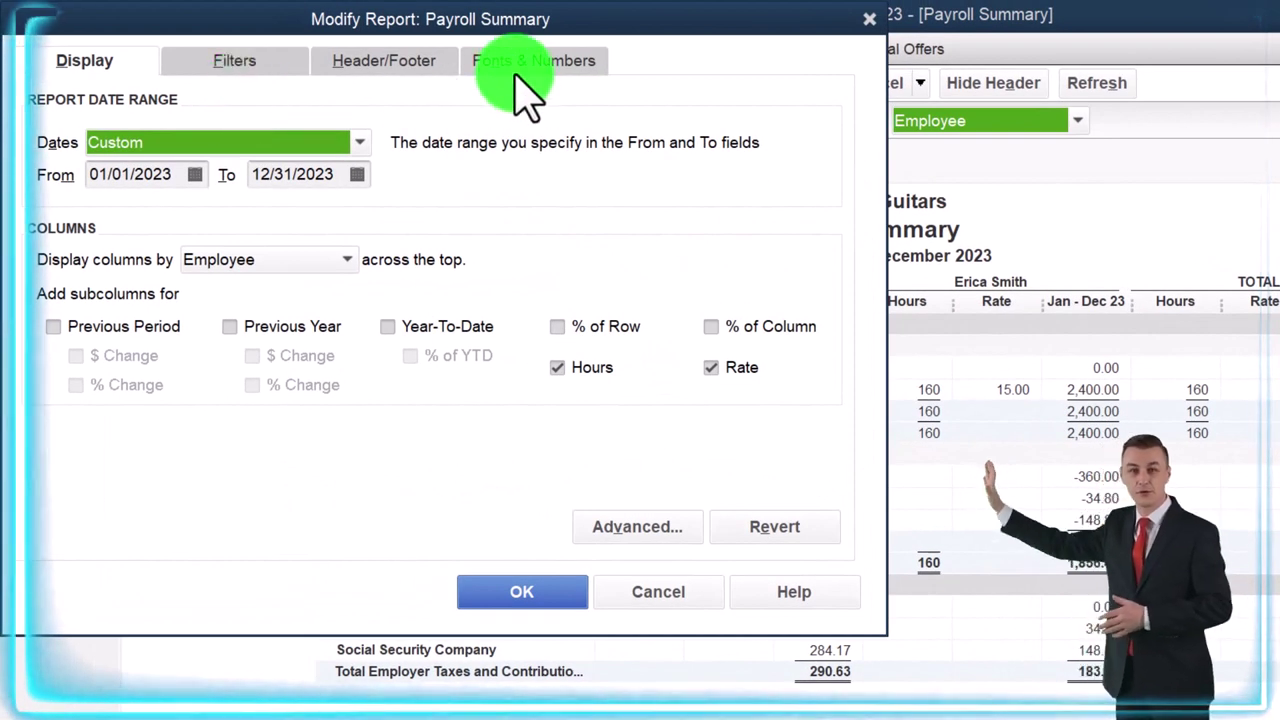
{"action": "left_click", "coordinate": [524, 62]}
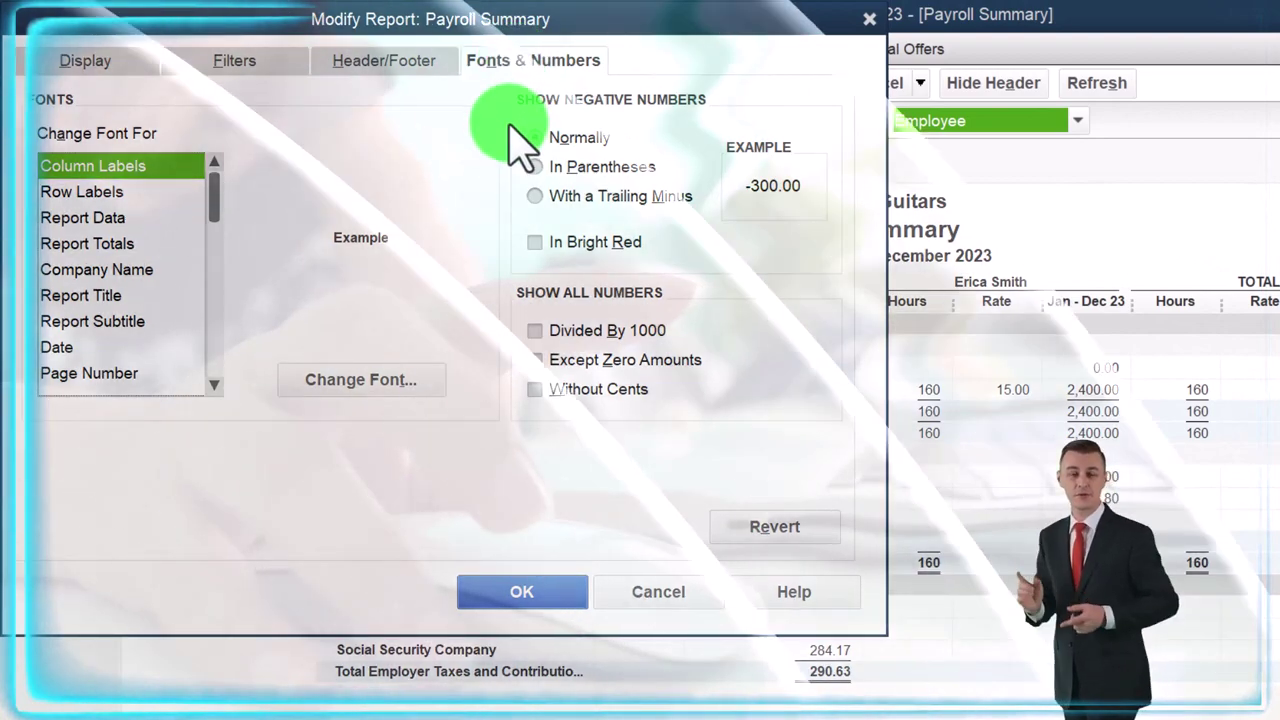
{"action": "left_click", "coordinate": [420, 372]}
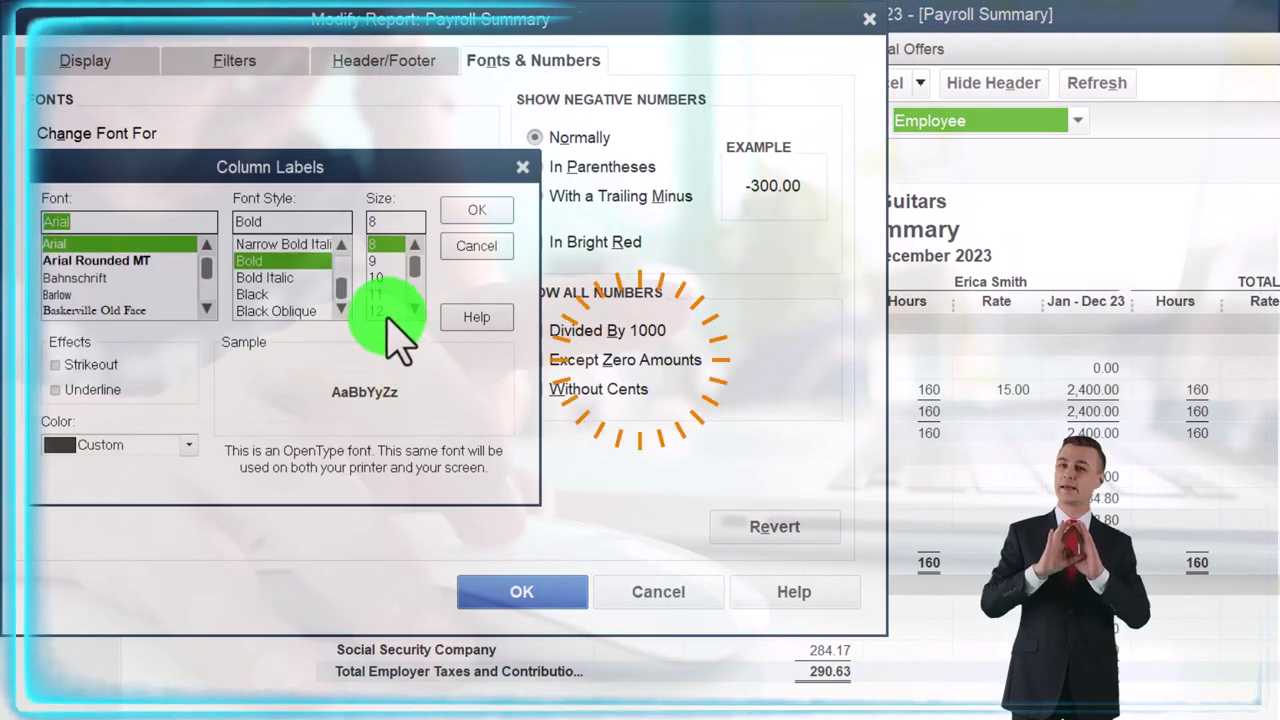
{"action": "left_click", "coordinate": [452, 212]}
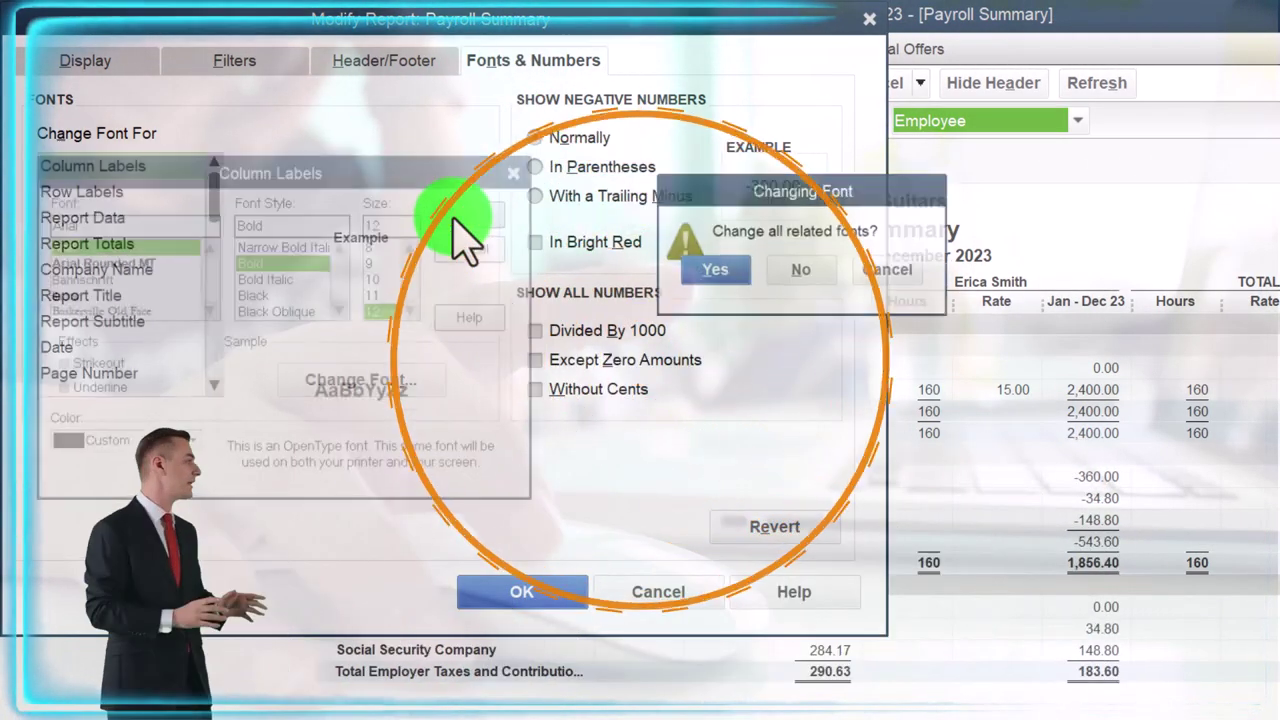
{"action": "left_click", "coordinate": [705, 271]}
{"action": "left_click", "coordinate": [540, 592]}
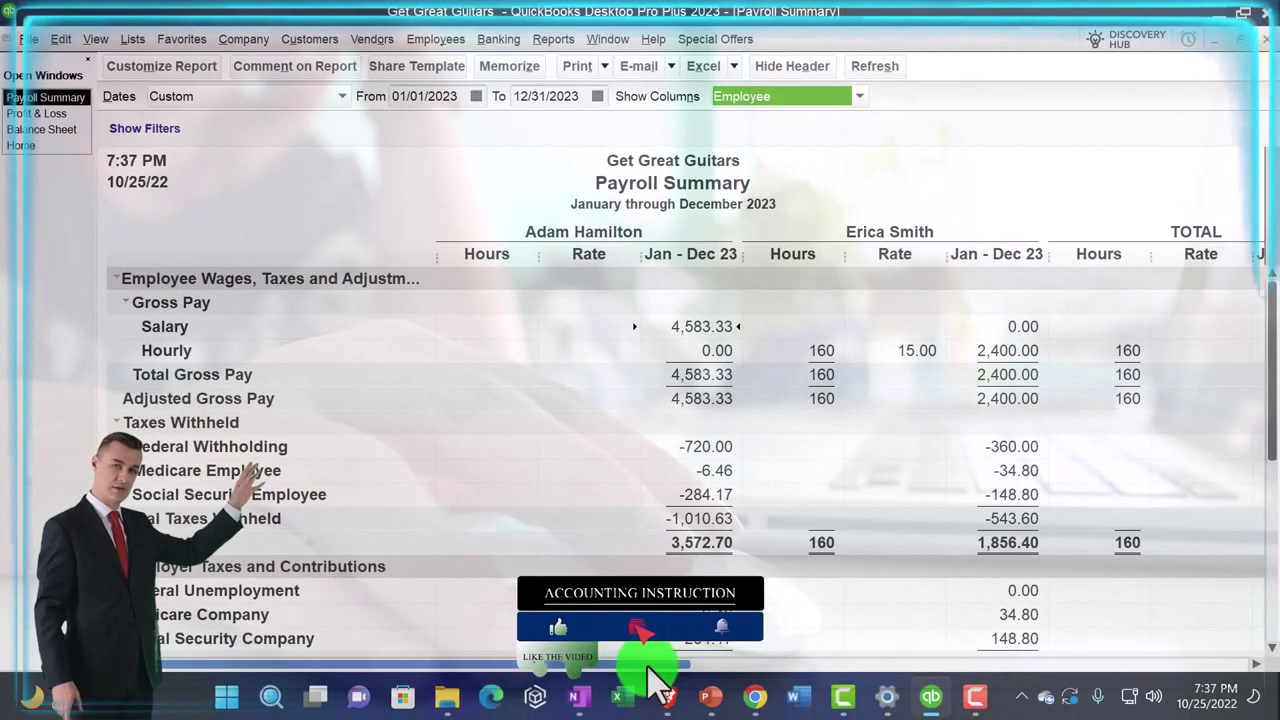
Add total adjusted gross pay 6983.33 and employer taxes 474.23 in the calculator, and compare the sum with Payroll Expenses on the Profit & Loss
{"action": "left_click_drag", "start_coordinate": [651, 666], "coordinate": [1014, 666]}
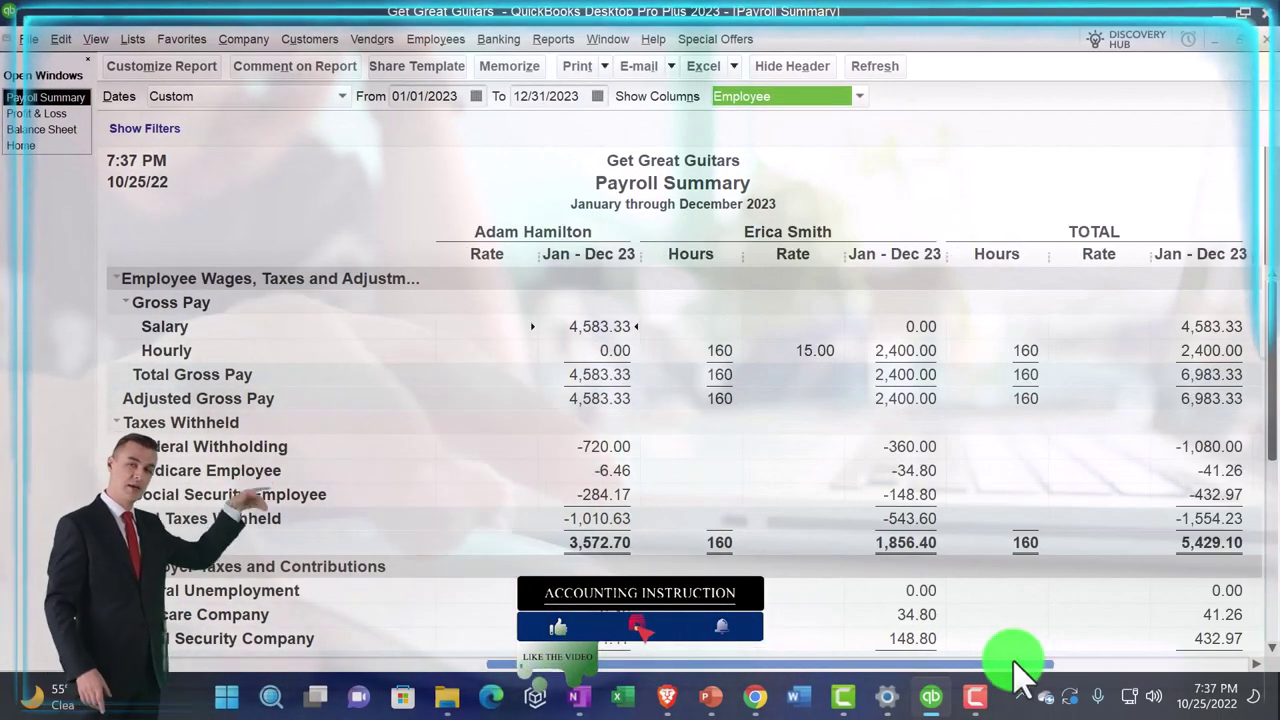
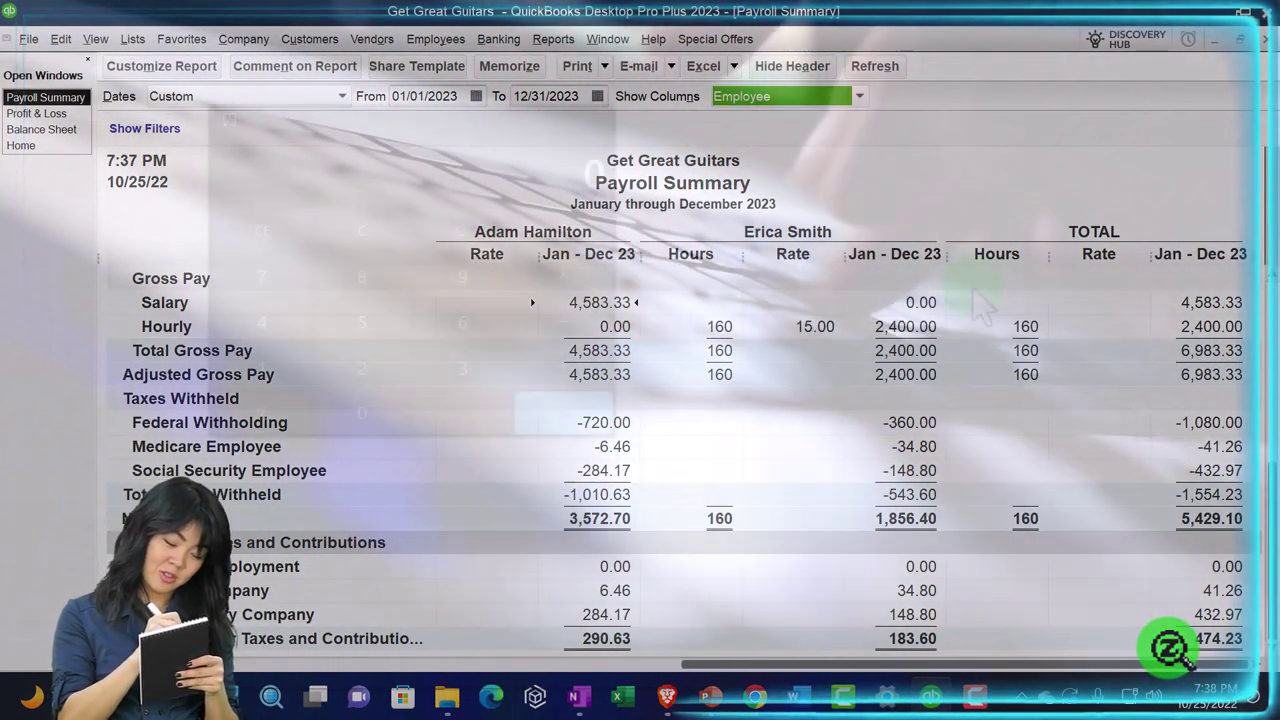
{"action": "key", "text": "XF86Calculator"}
{"action": "left_click_drag", "start_coordinate": [470, 145], "coordinate": [371, 243]}
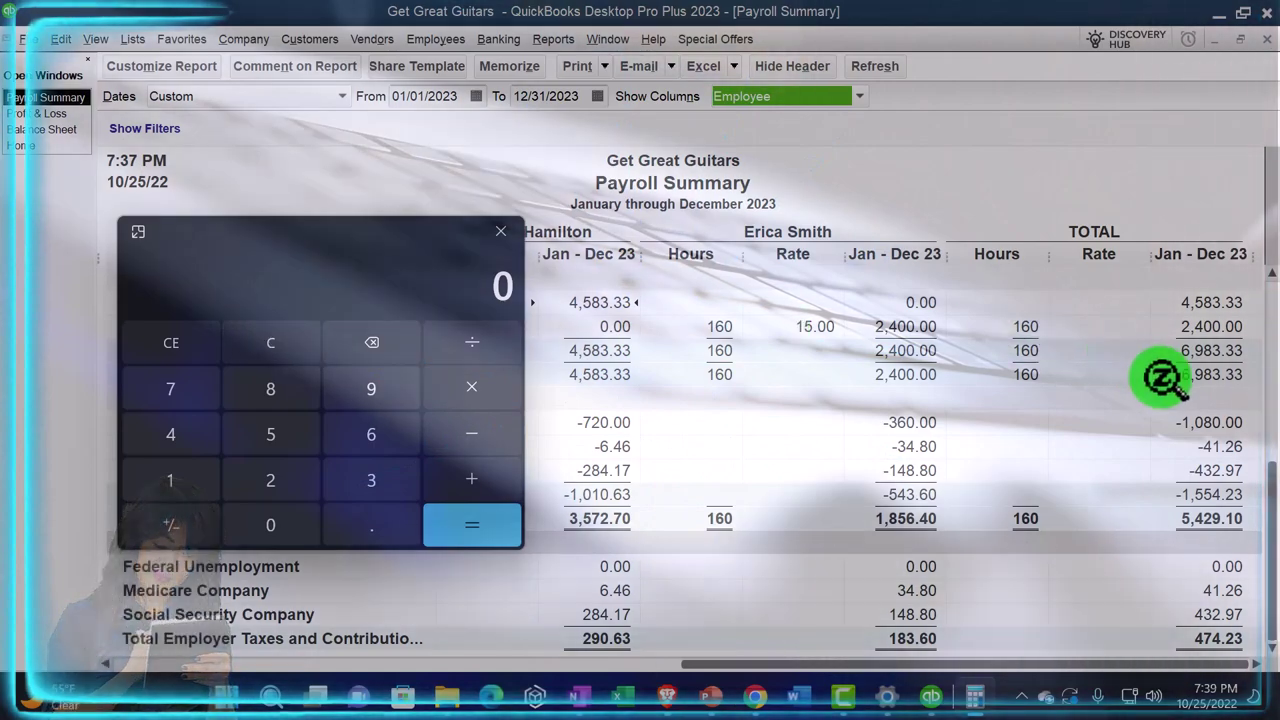
{"action": "type", "text": "698"}
{"action": "type", "text": "3.3"}
{"action": "type", "text": "3+474.23"}
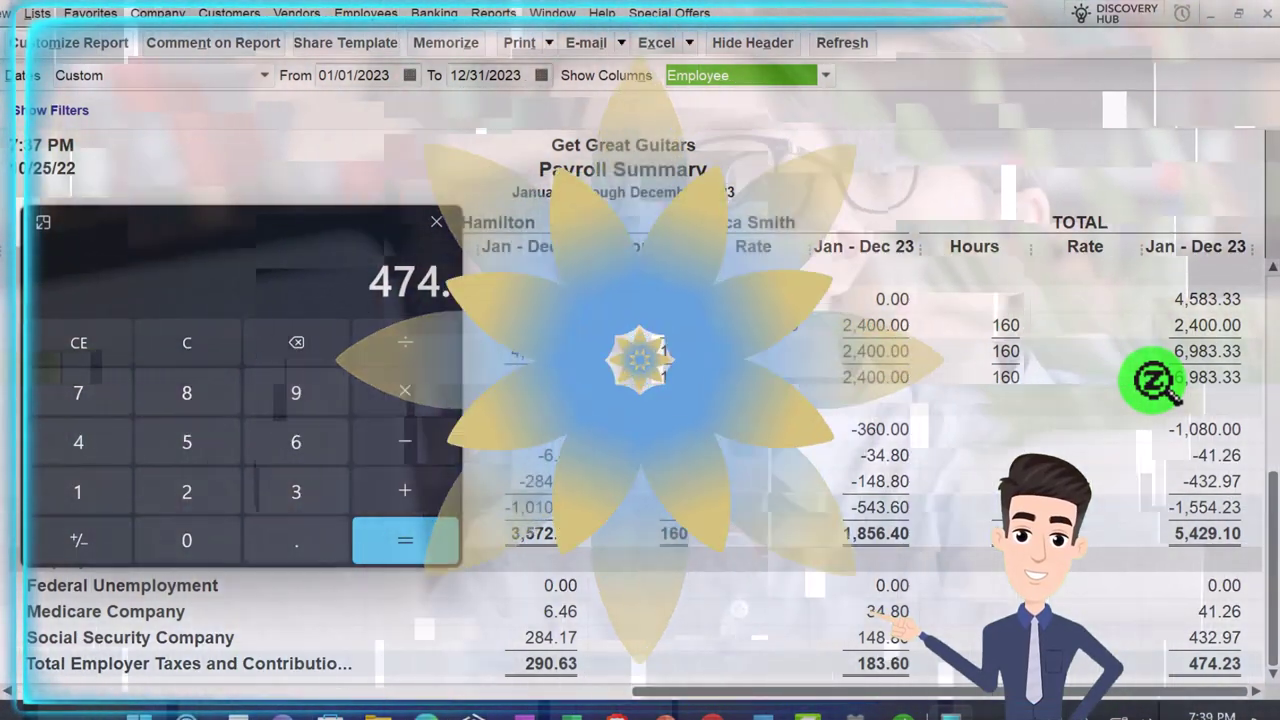
{"action": "key", "text": "Return"}
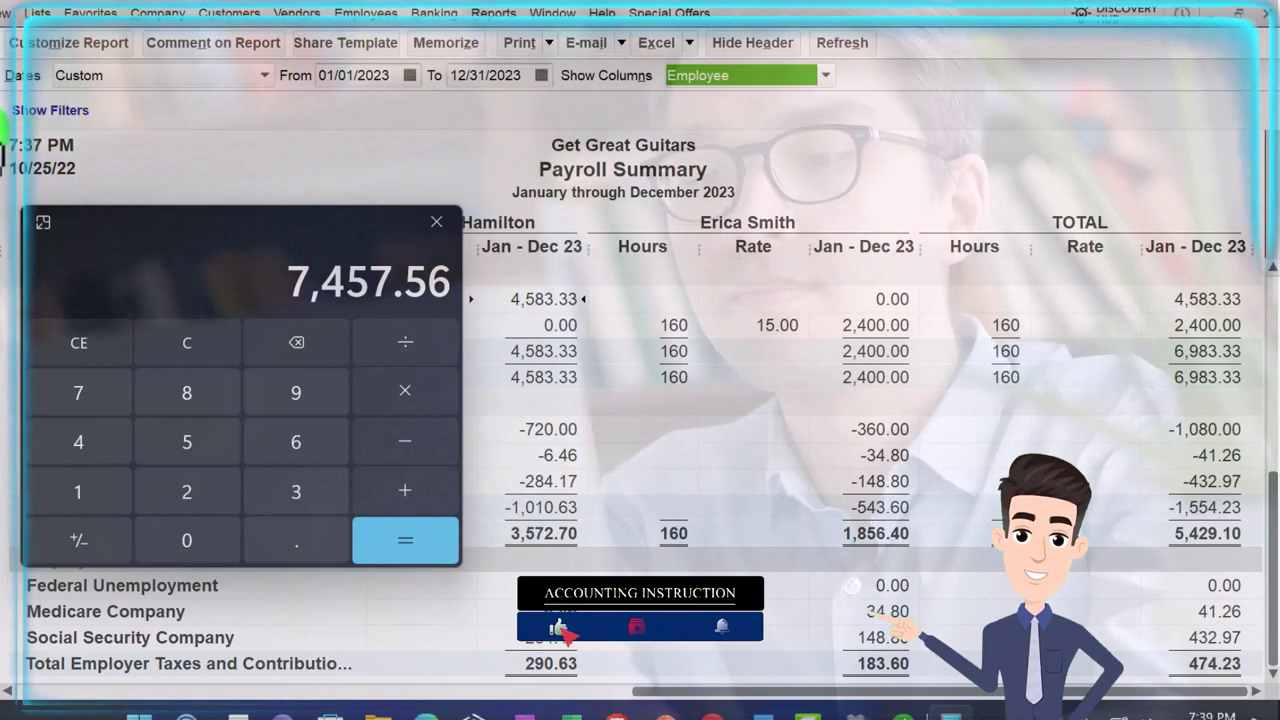
{"action": "key", "text": "ctrl+Tab"}
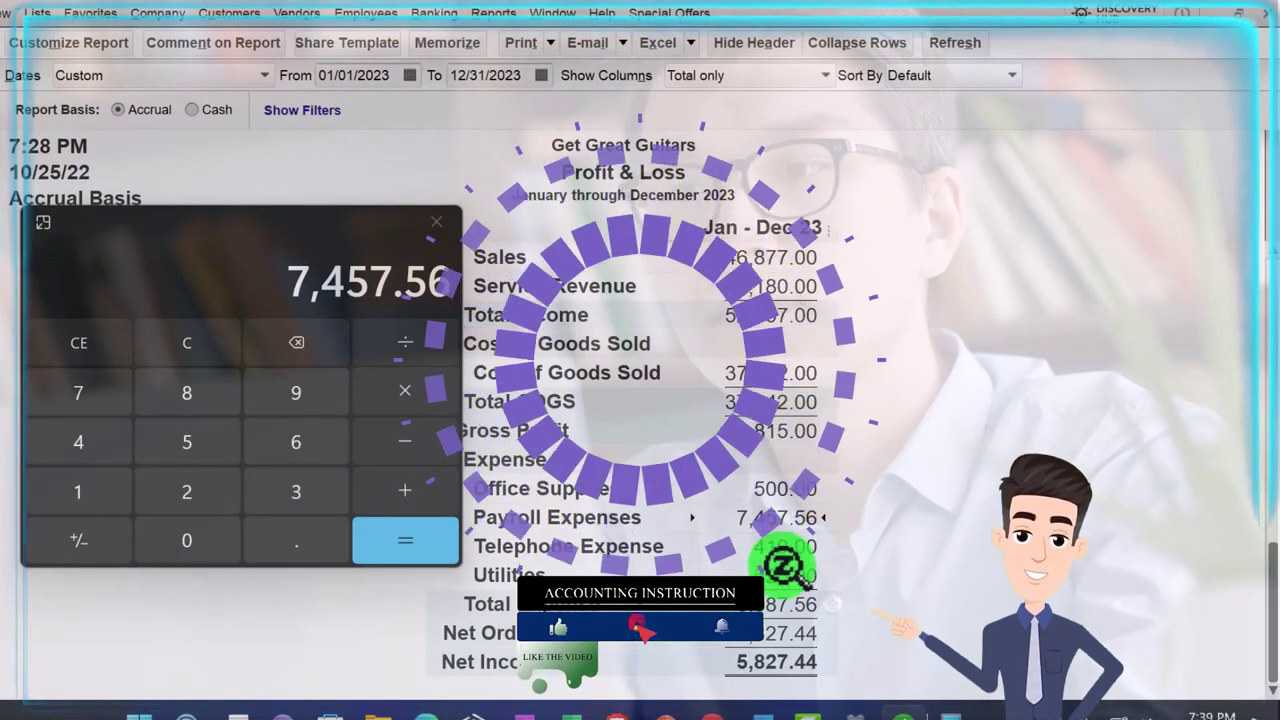
{"action": "left_click_drag", "start_coordinate": [210, 240], "coordinate": [1279, 265]}
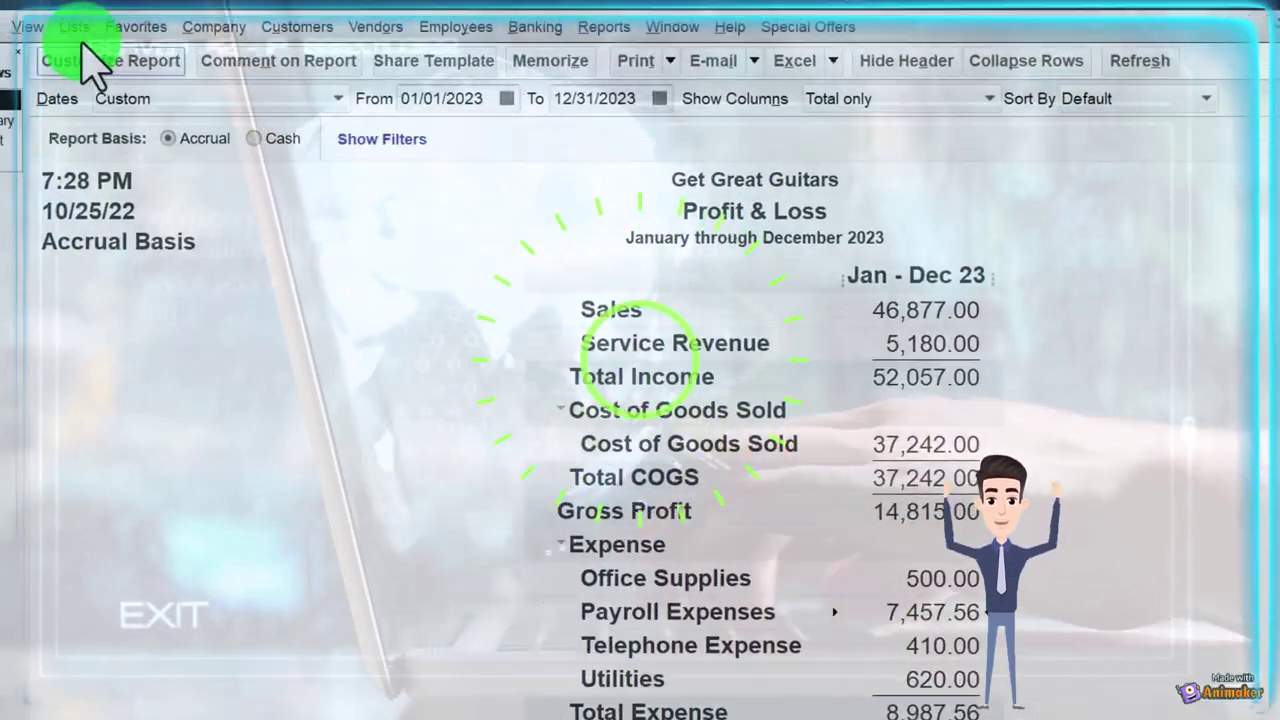
Open the Payroll Item List and examine the items one by one from Salary and Hourly through Medicare Employee
{"action": "left_click", "coordinate": [37, 12]}
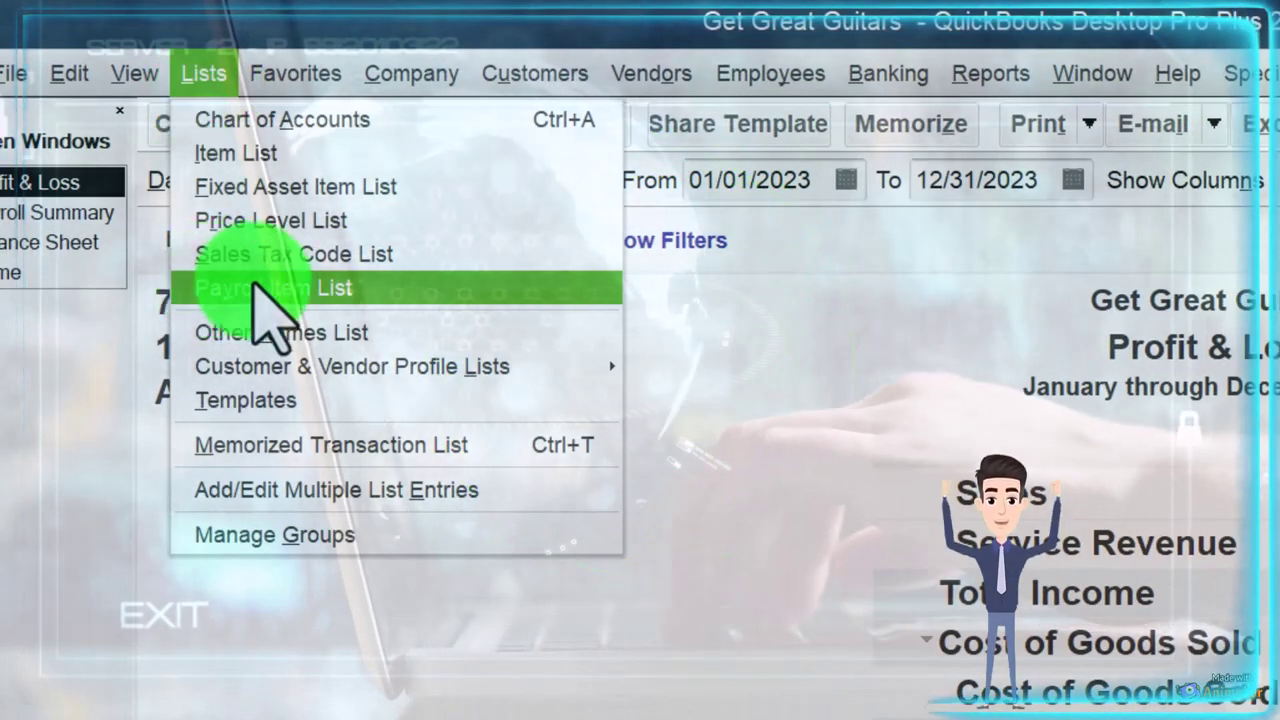
{"action": "left_click", "coordinate": [357, 287]}
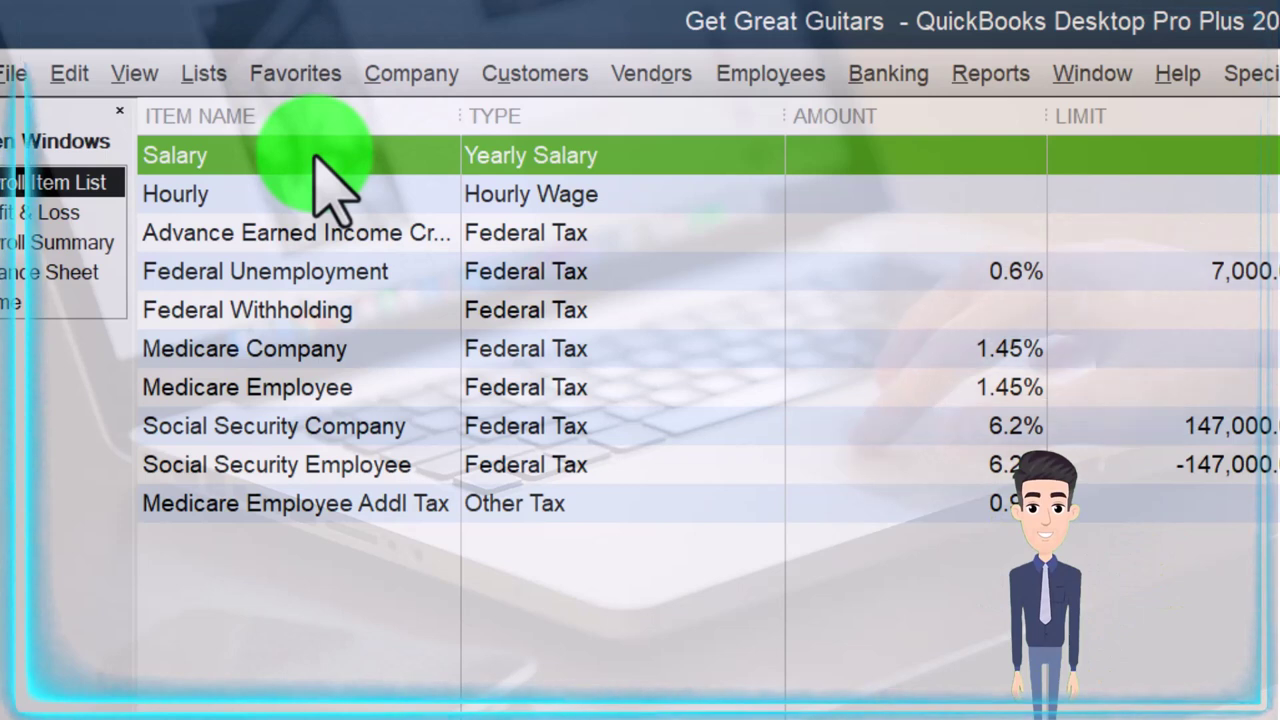
{"action": "left_click", "coordinate": [250, 194]}
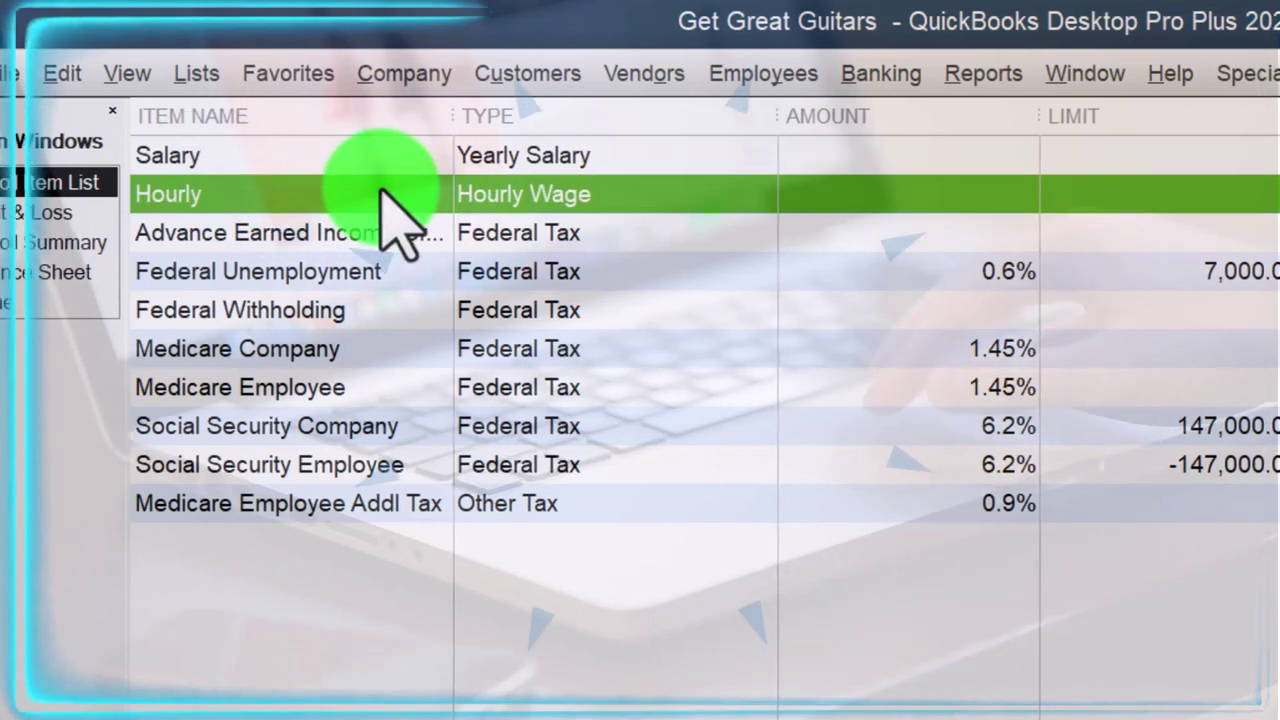
{"action": "left_click", "coordinate": [175, 232]}
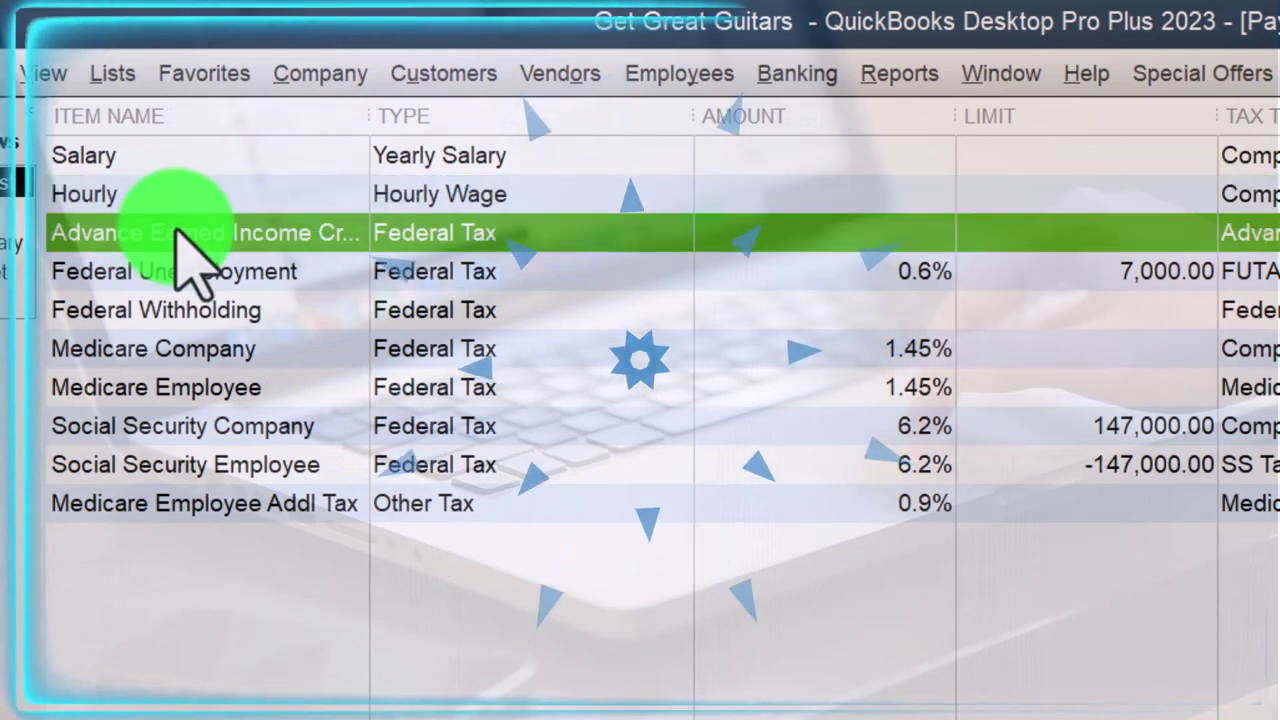
{"action": "left_click", "coordinate": [186, 271]}
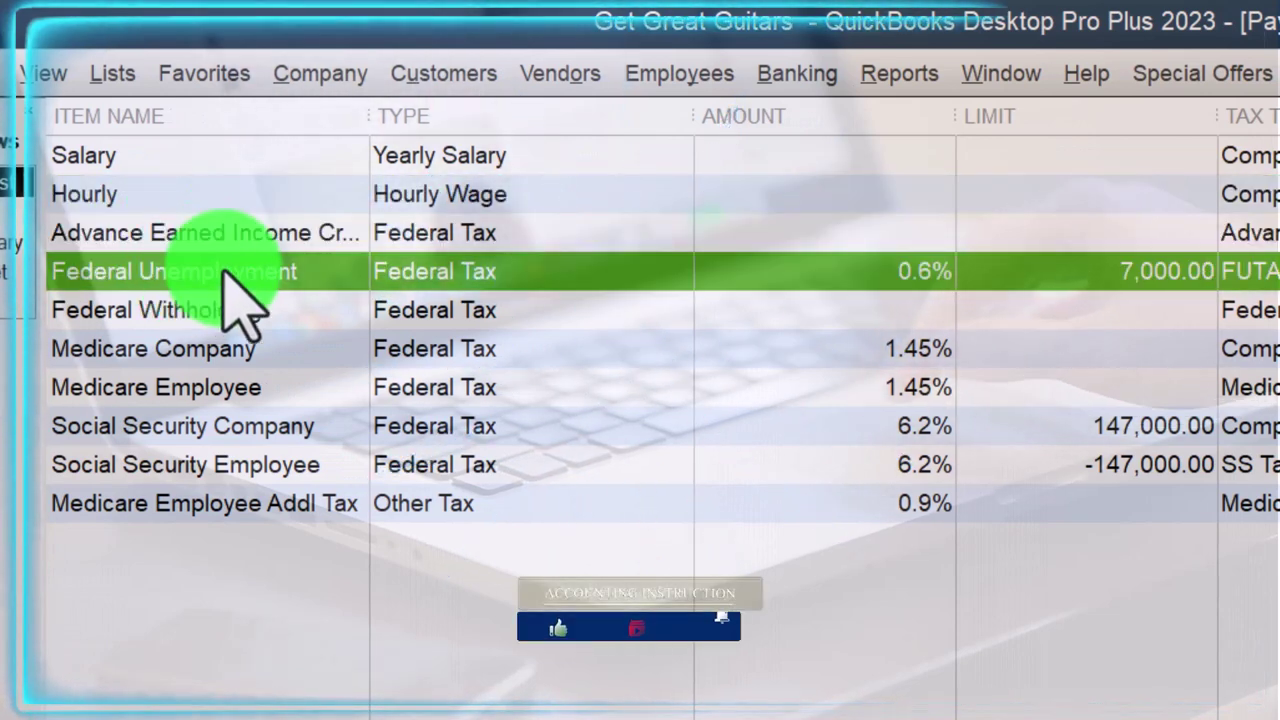
{"action": "left_click", "coordinate": [193, 316]}
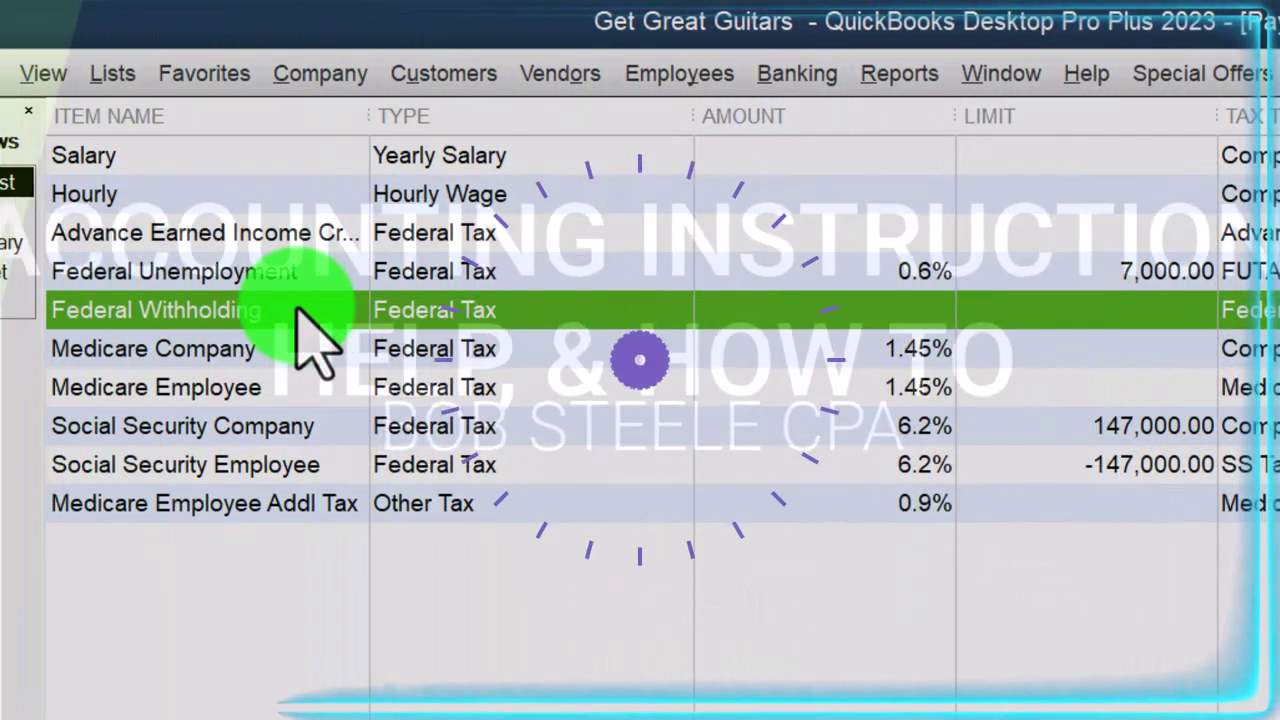
{"action": "left_click", "coordinate": [286, 355]}
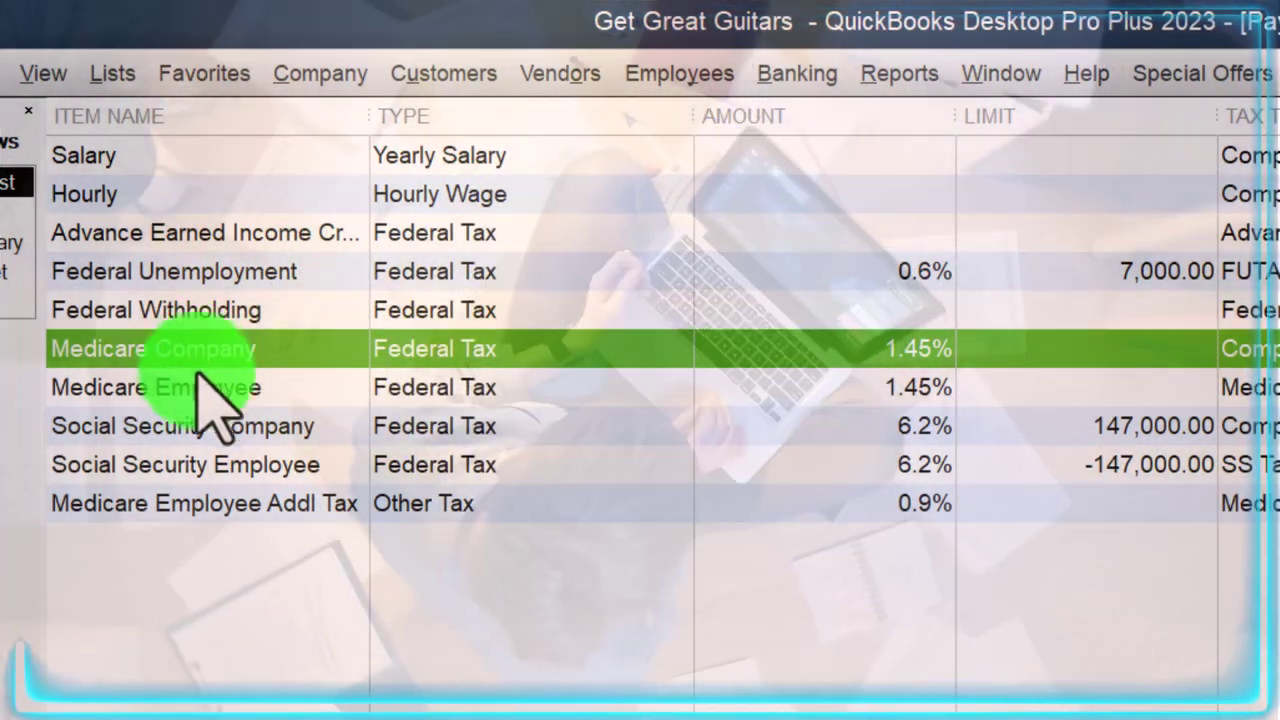
{"action": "left_click", "coordinate": [203, 390]}
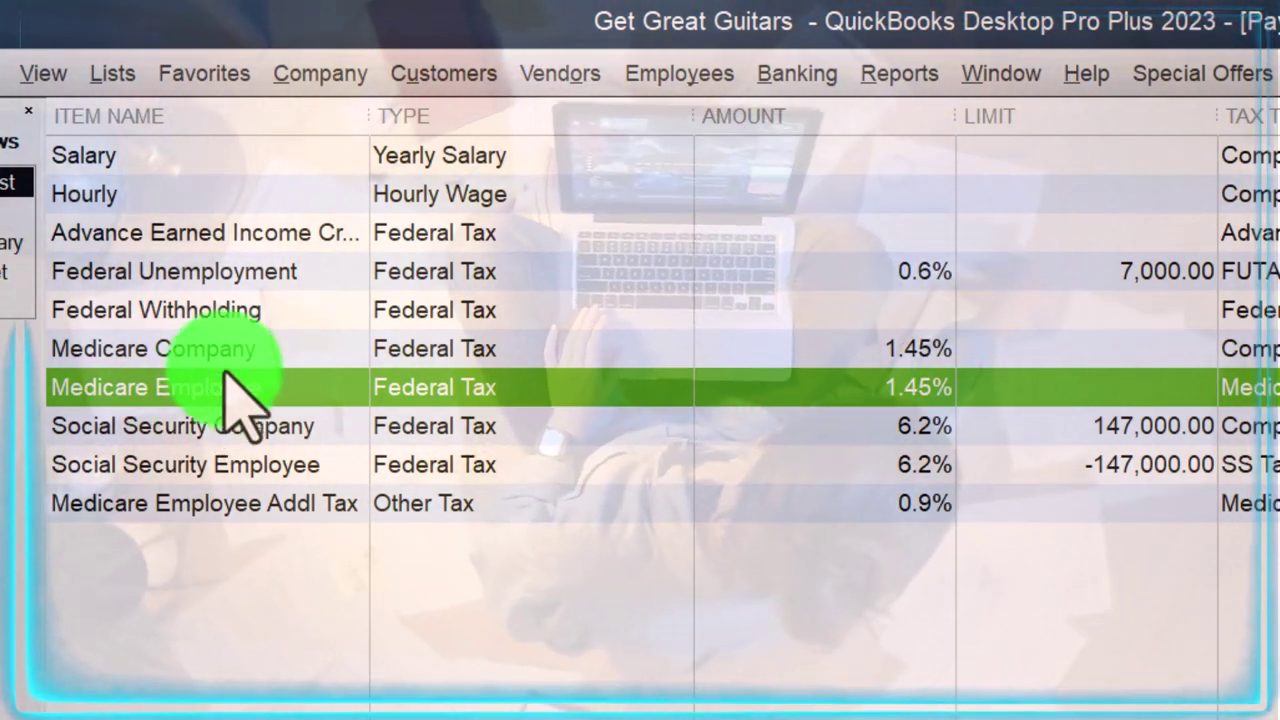
Open the Medicare Company payroll item for editing and advance past its names and liability agency to the expense account setting
{"action": "left_click", "coordinate": [225, 350]}
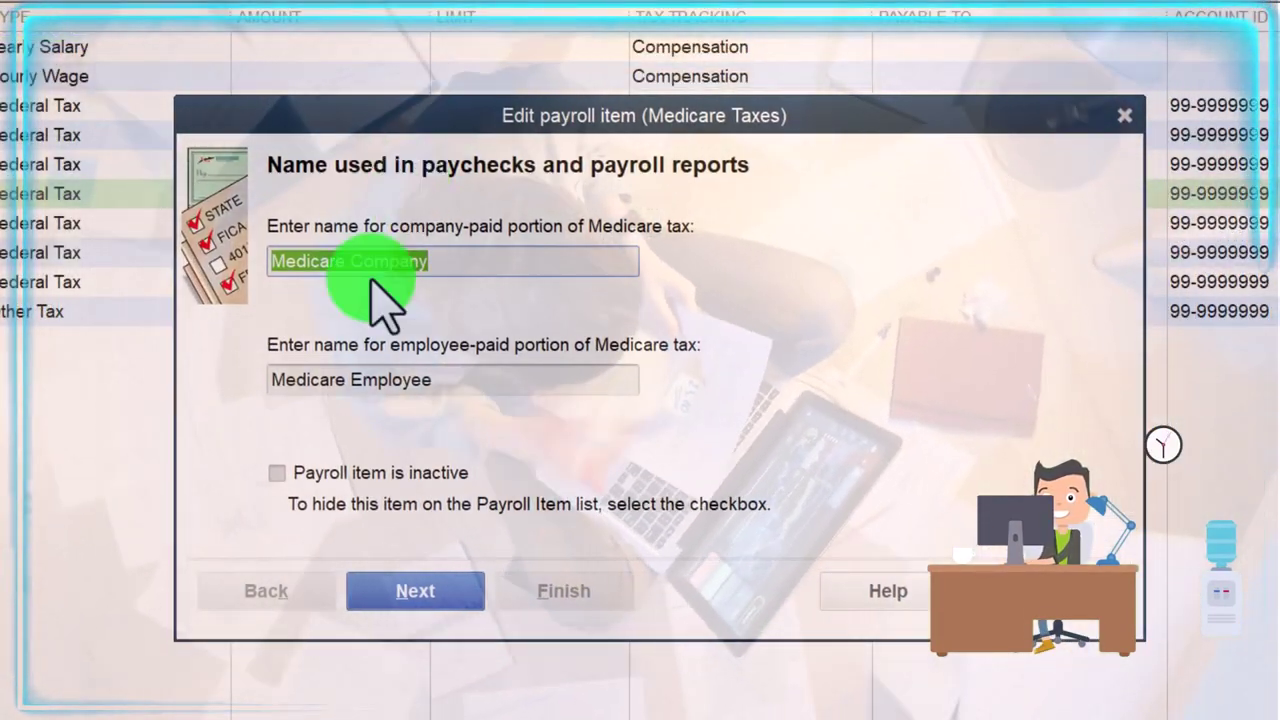
{"action": "left_click", "coordinate": [423, 594]}
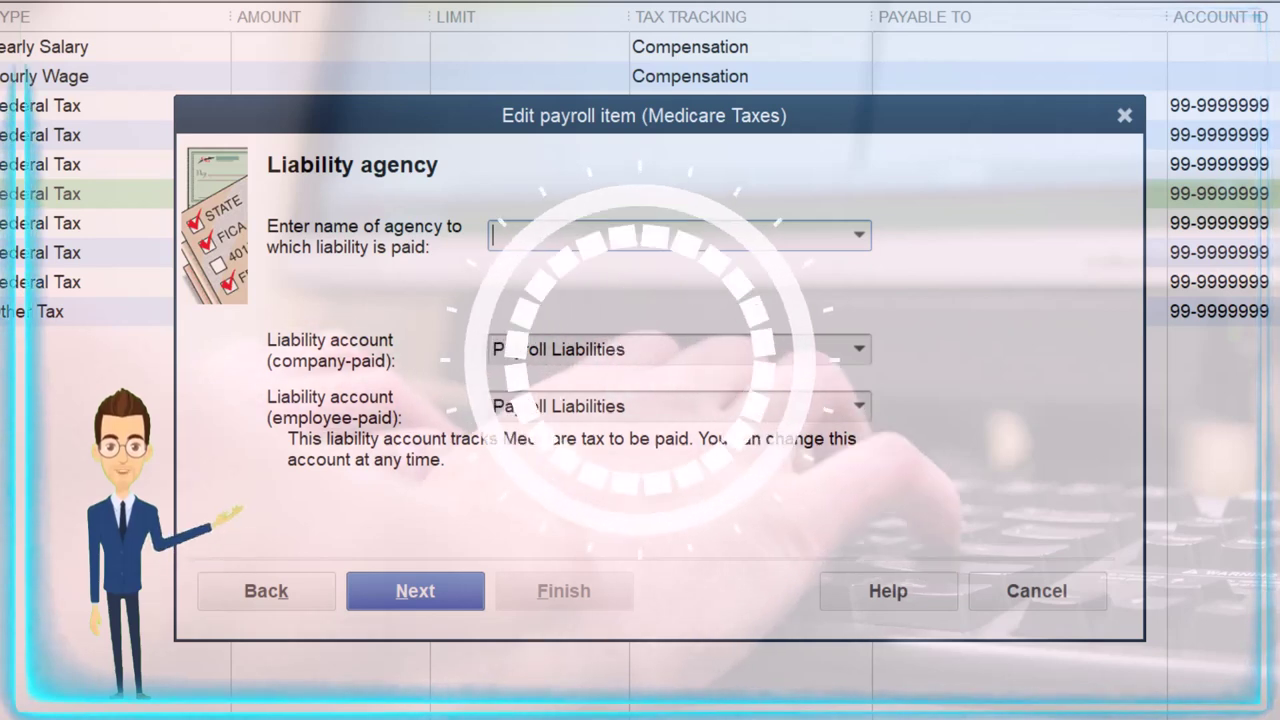
{"action": "left_click", "coordinate": [430, 595]}
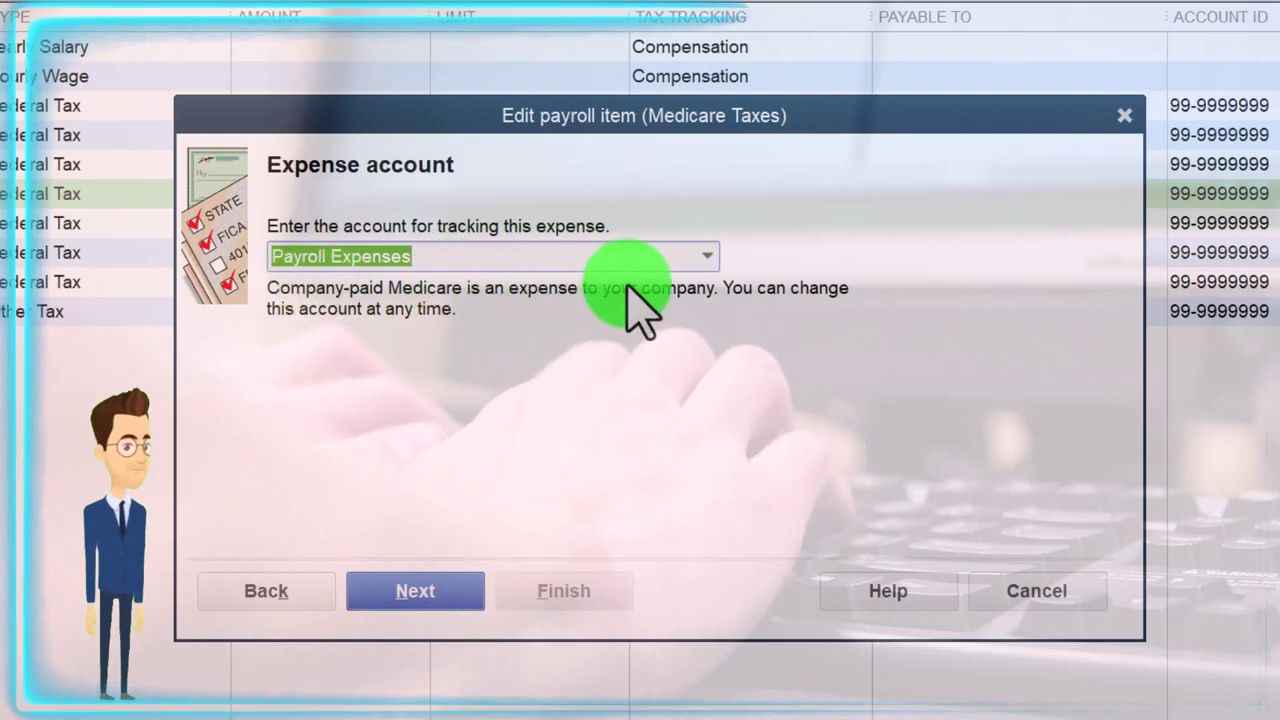
Create a new Expense account named Payroll Taxes and assign it as the Medicare item's expense account
{"action": "left_click", "coordinate": [705, 256]}
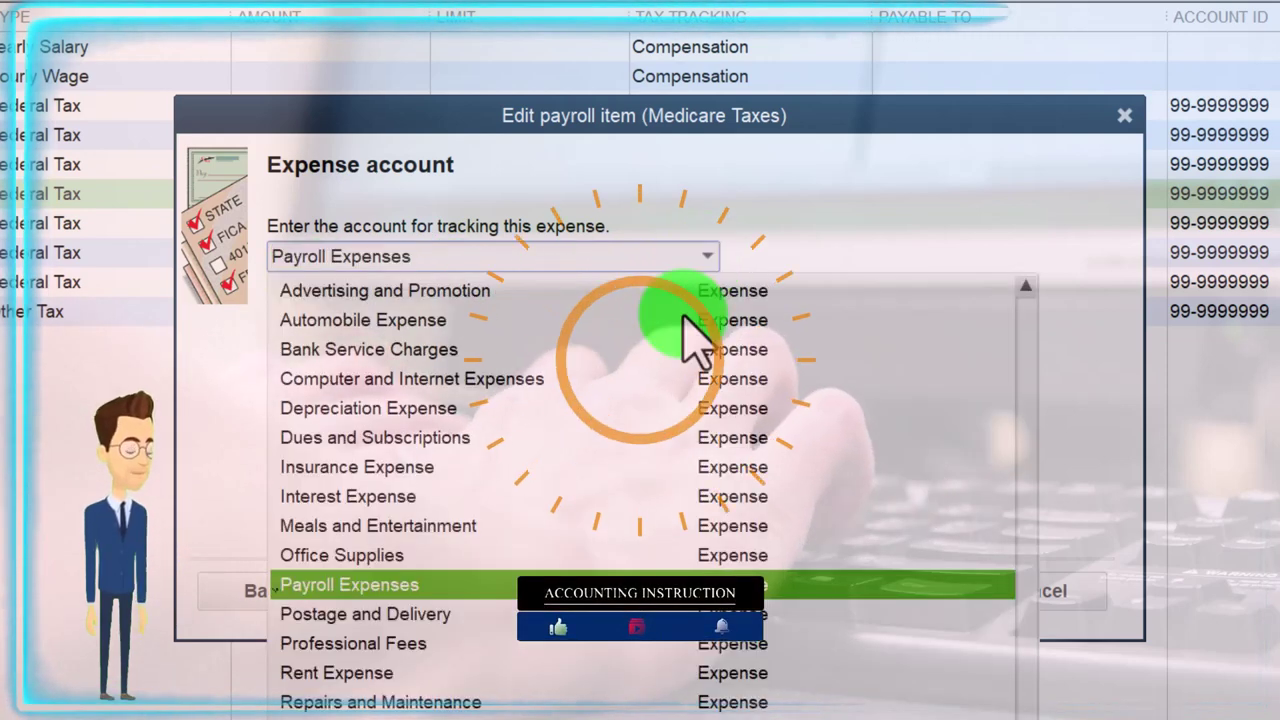
{"action": "scroll", "coordinate": [605, 640], "scroll_direction": "up", "scroll_amount": 8}
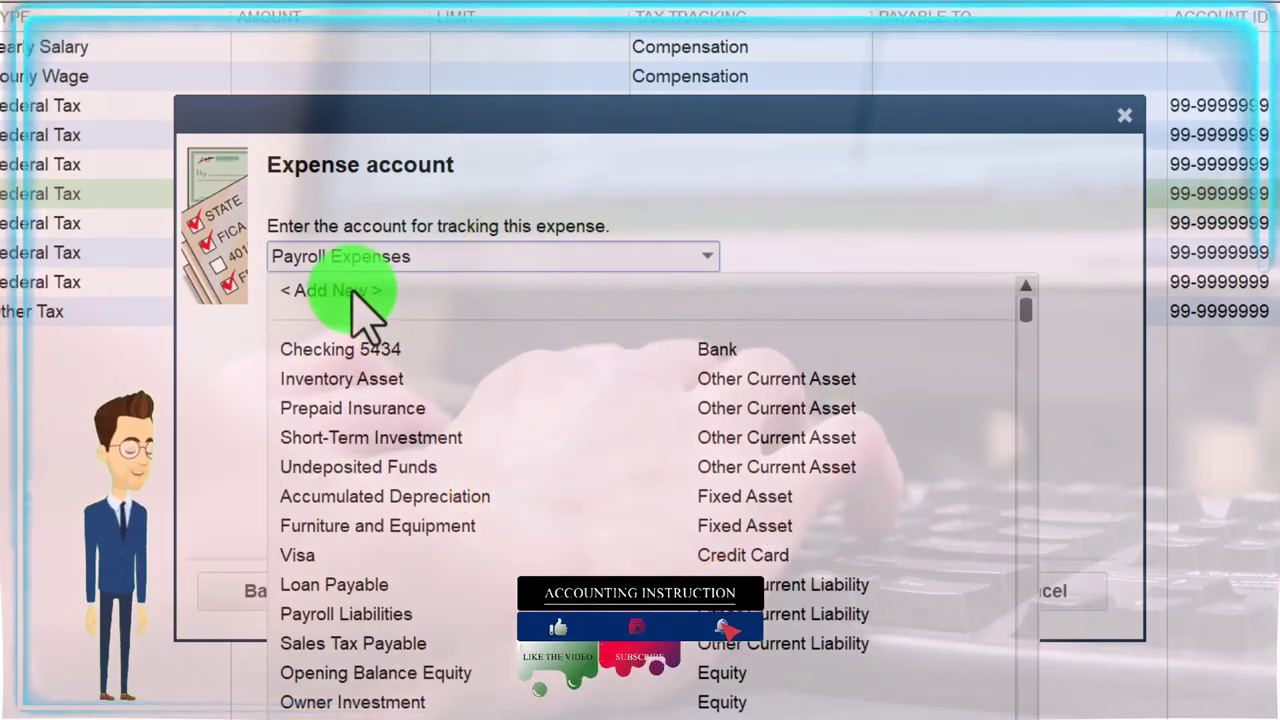
{"action": "scroll", "coordinate": [443, 443], "scroll_direction": "down", "scroll_amount": 5}
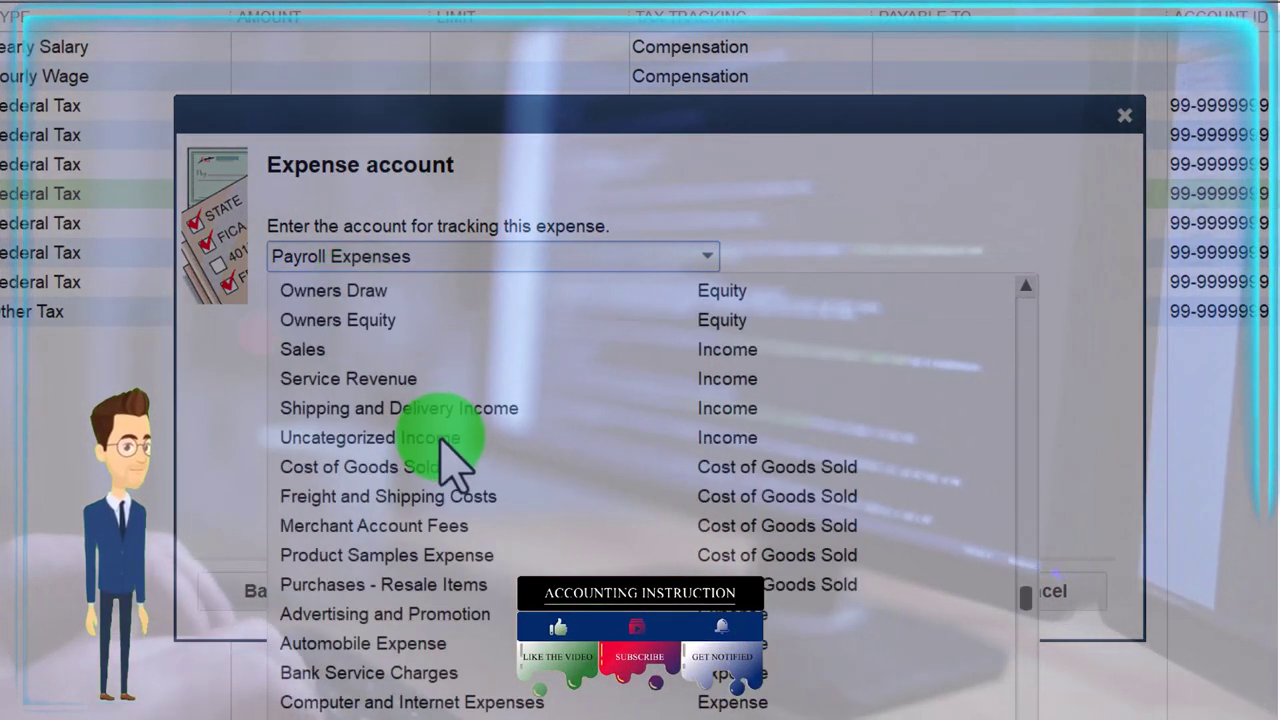
{"action": "scroll", "coordinate": [443, 460], "scroll_direction": "up", "scroll_amount": 5}
{"action": "left_click", "coordinate": [347, 290]}
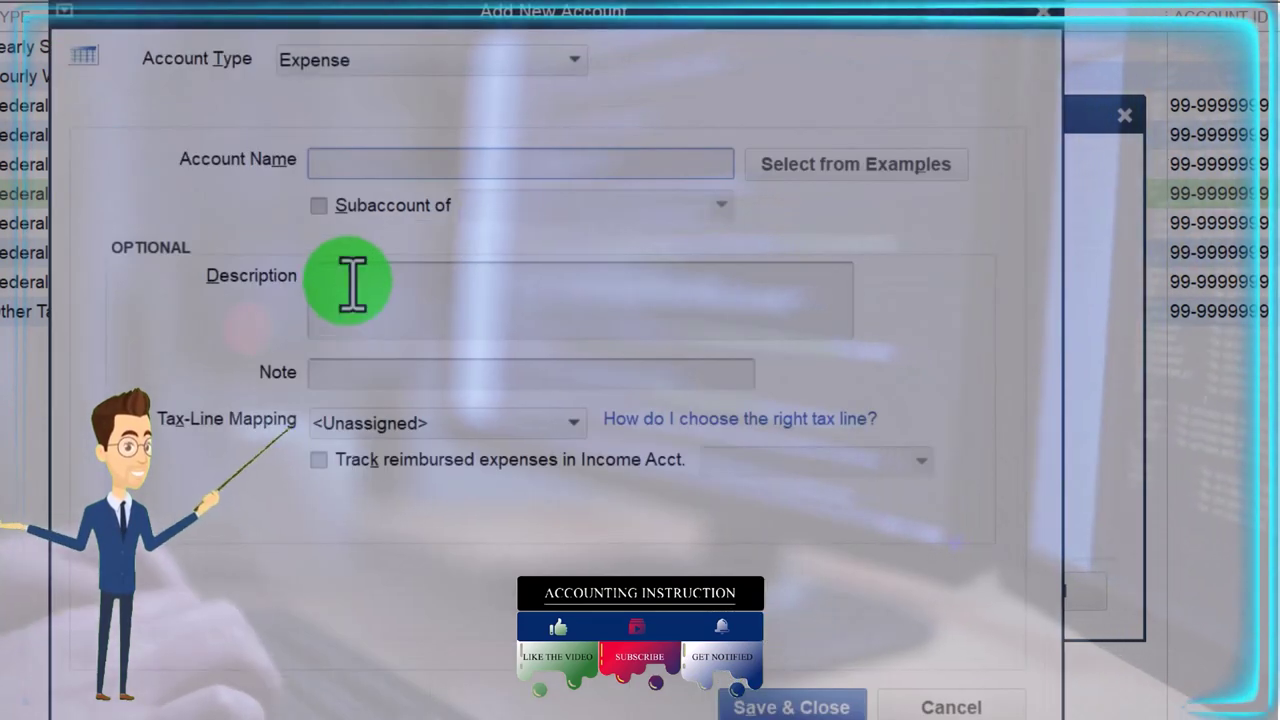
{"action": "left_click", "coordinate": [350, 165]}
{"action": "type", "text": "Payr"}
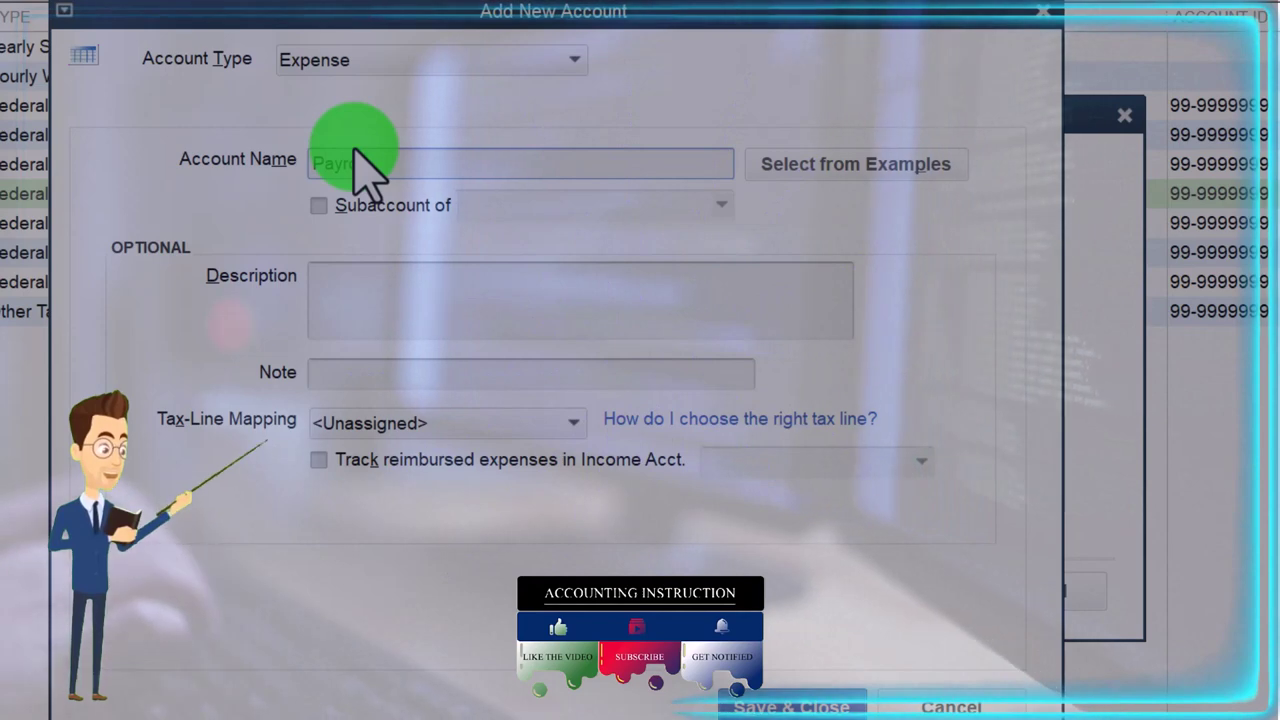
{"action": "type", "text": "oll Taxes"}
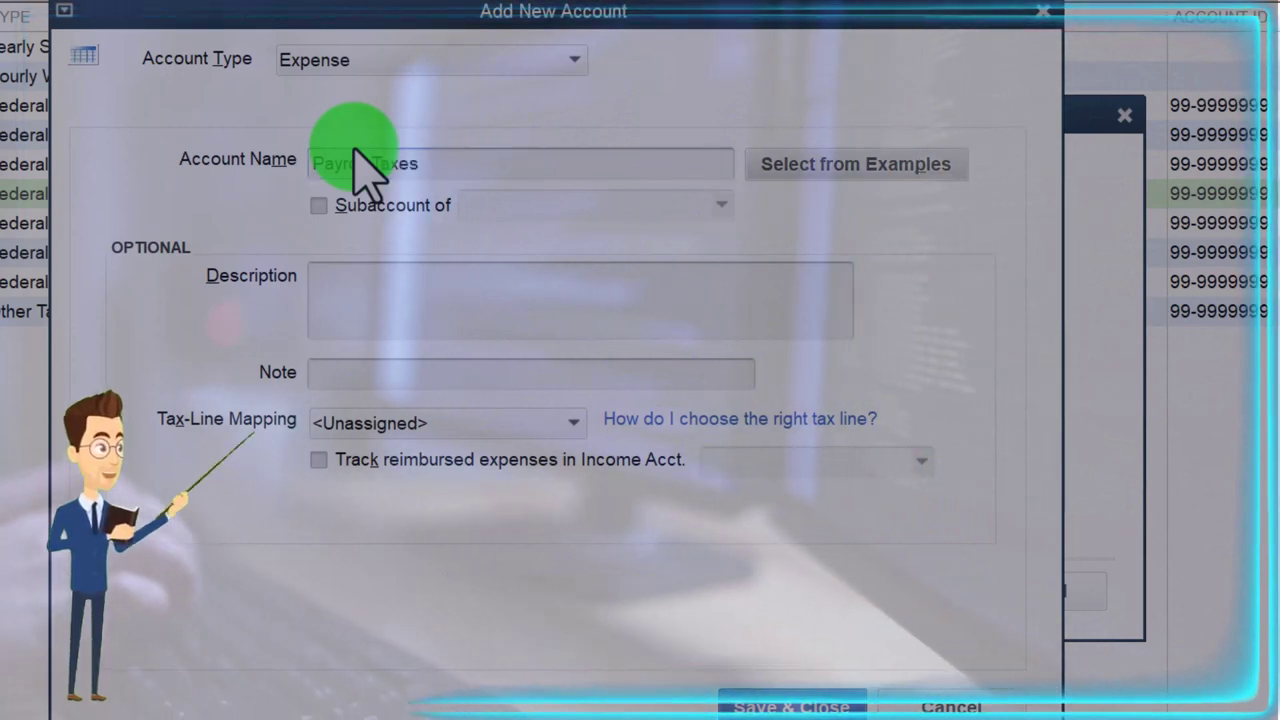
{"action": "left_click", "coordinate": [318, 206]}
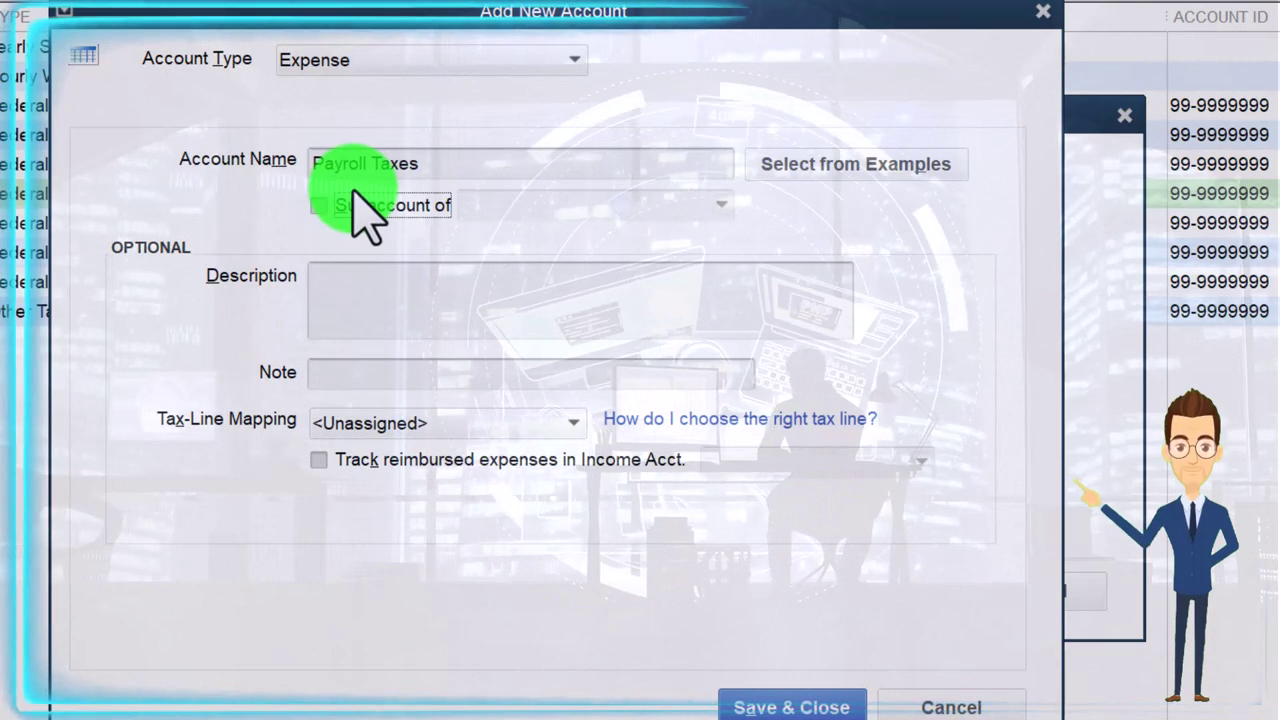
{"action": "left_click", "coordinate": [742, 703]}
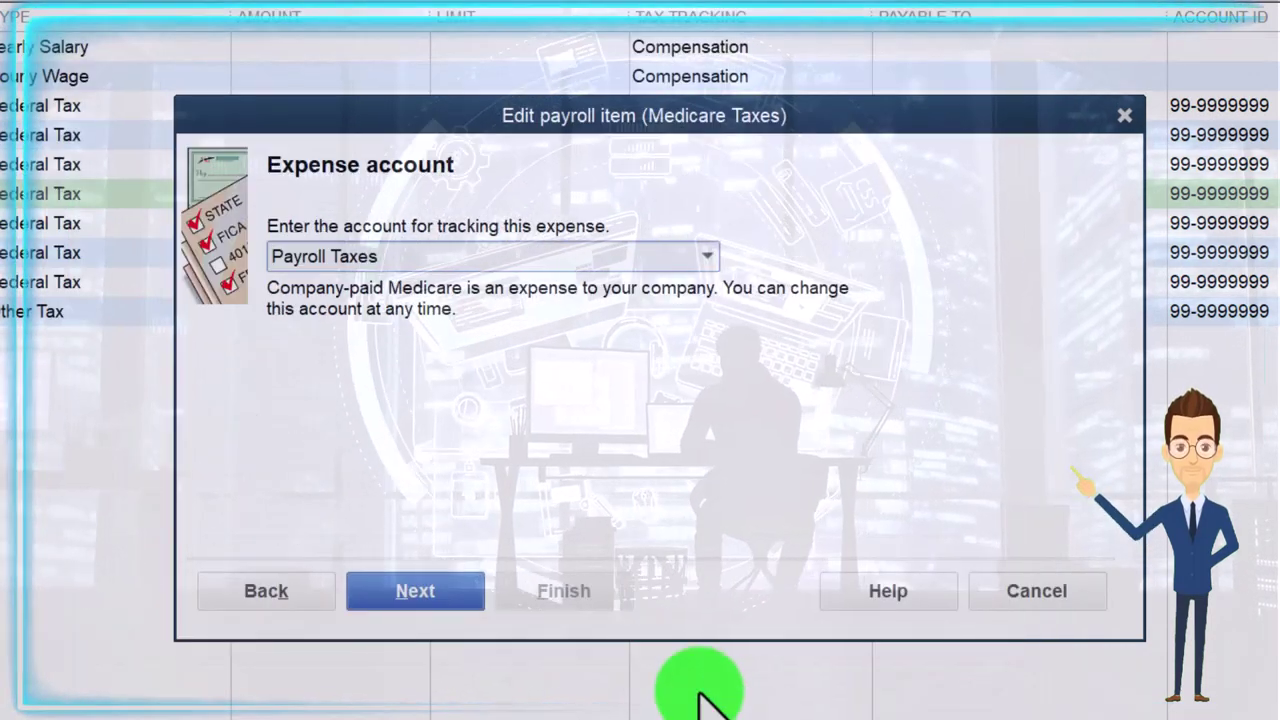
Finish editing the Medicare item, updating existing transactions to the new account, and check the payroll lines on the Profit & Loss
{"action": "left_click", "coordinate": [440, 598]}
{"action": "left_click", "coordinate": [550, 598]}
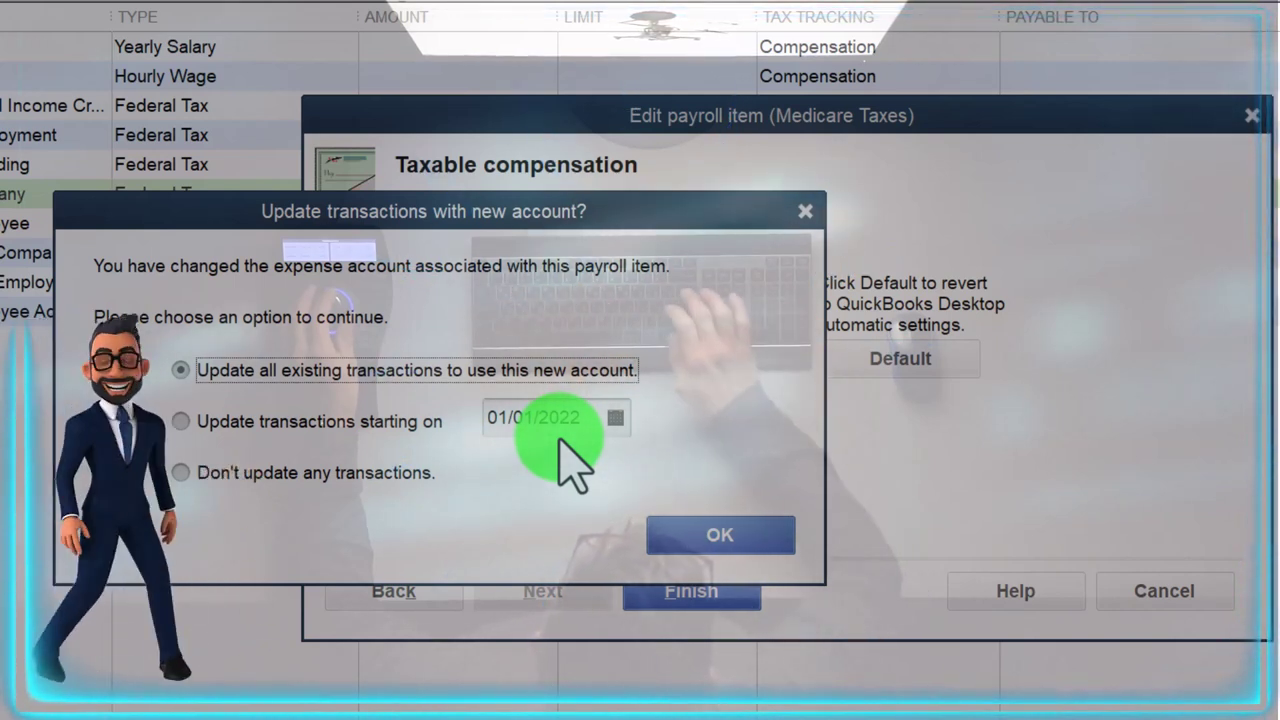
{"action": "left_click", "coordinate": [683, 535]}
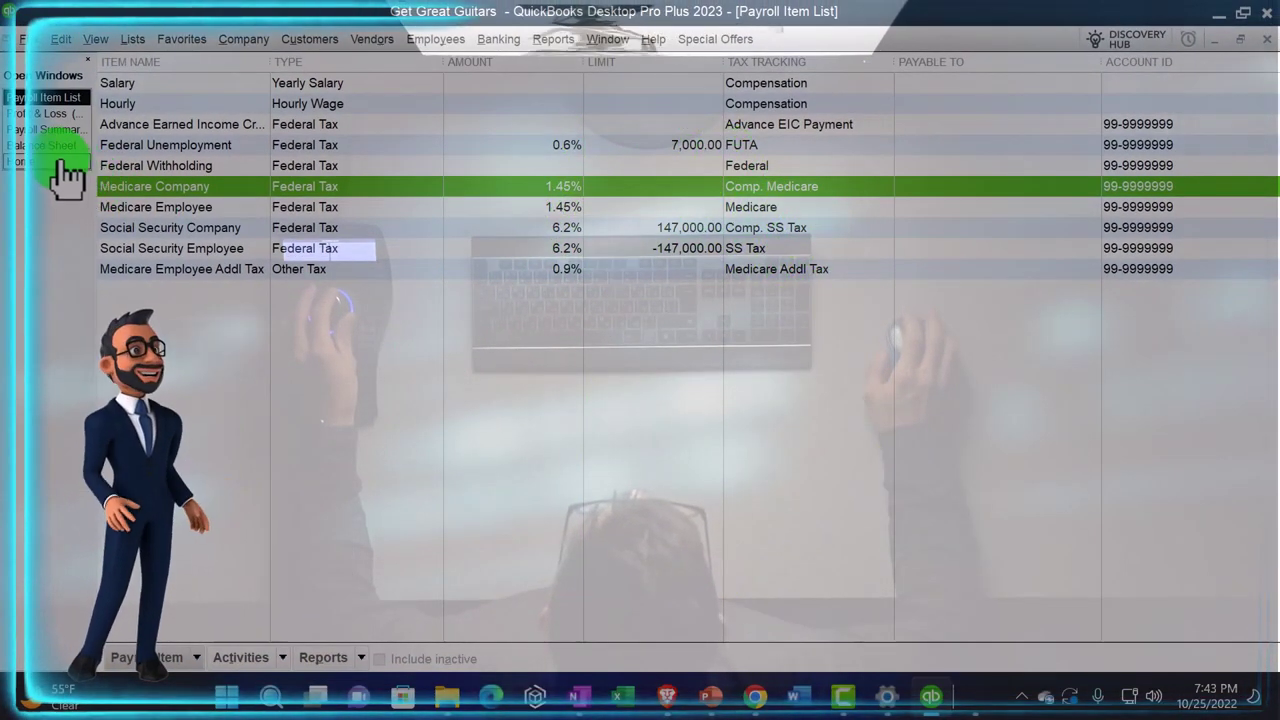
{"action": "left_click", "coordinate": [45, 114]}
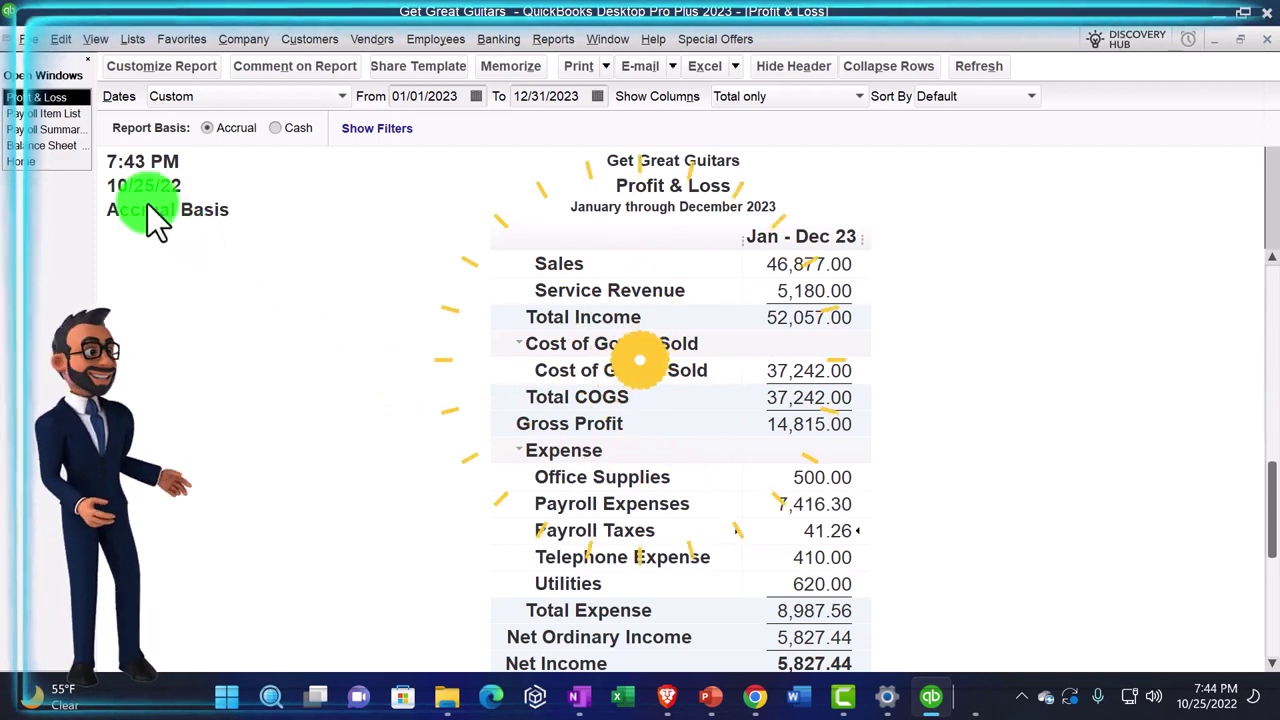
Open the Social Security Company payroll item for editing and set its expense account to Payroll Taxes
{"action": "left_click", "coordinate": [45, 113]}
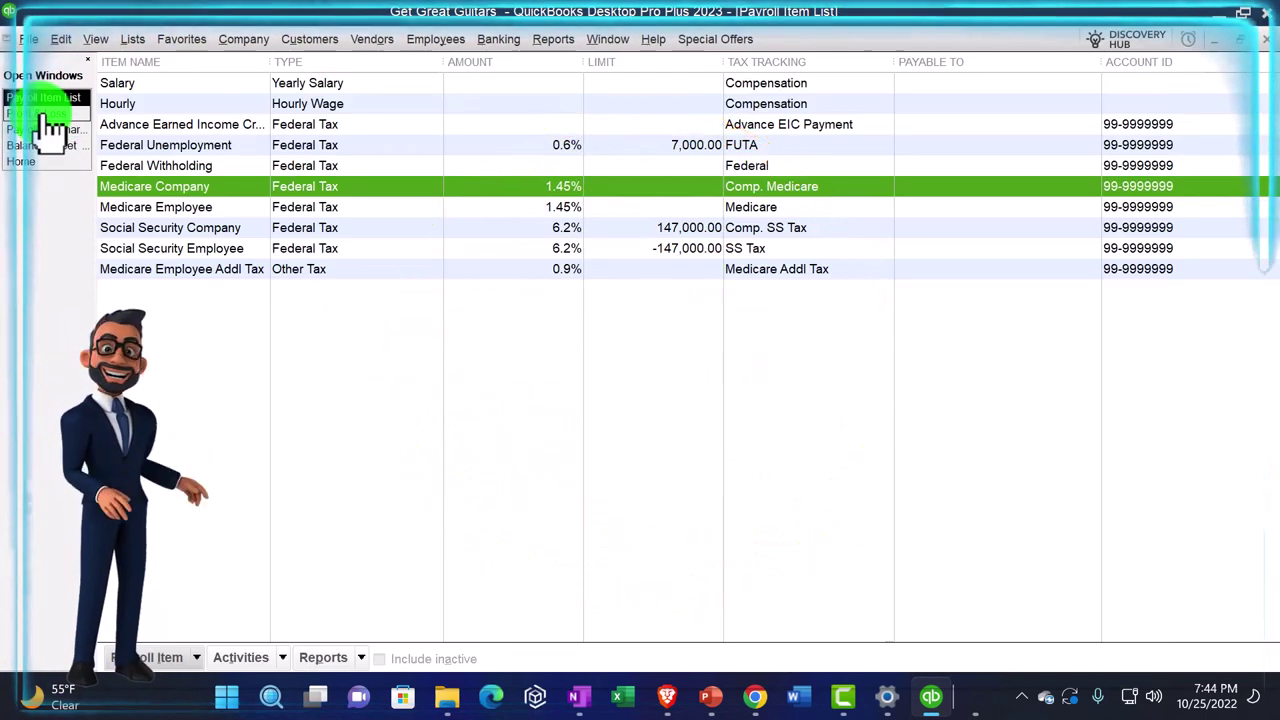
{"action": "left_click", "coordinate": [163, 227]}
{"action": "right_click", "coordinate": [191, 228]}
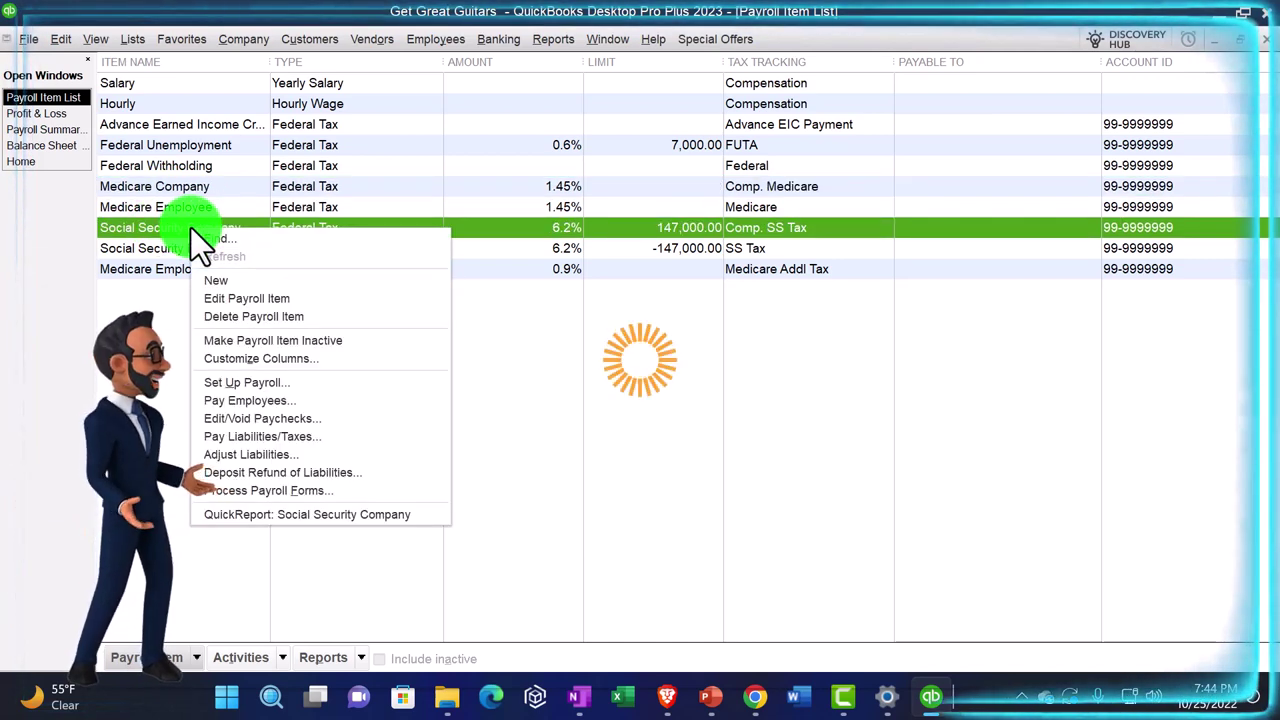
{"action": "left_click", "coordinate": [222, 298]}
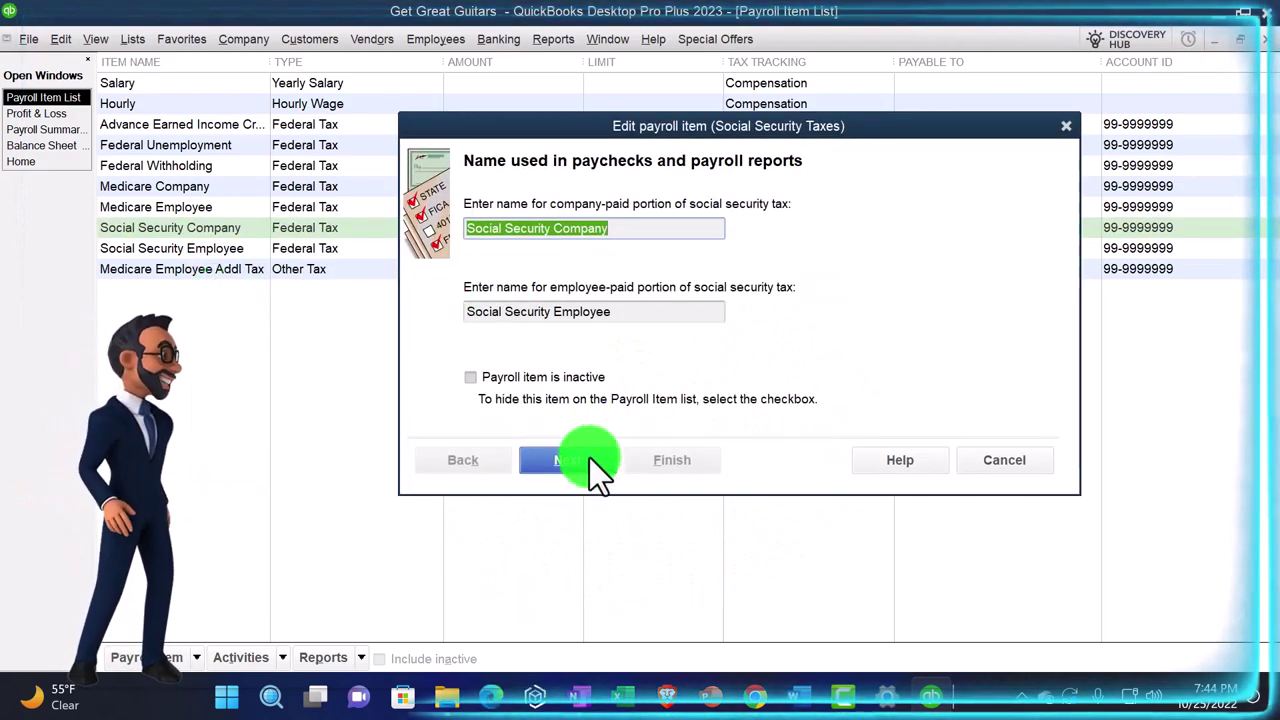
{"action": "left_click", "coordinate": [589, 460]}
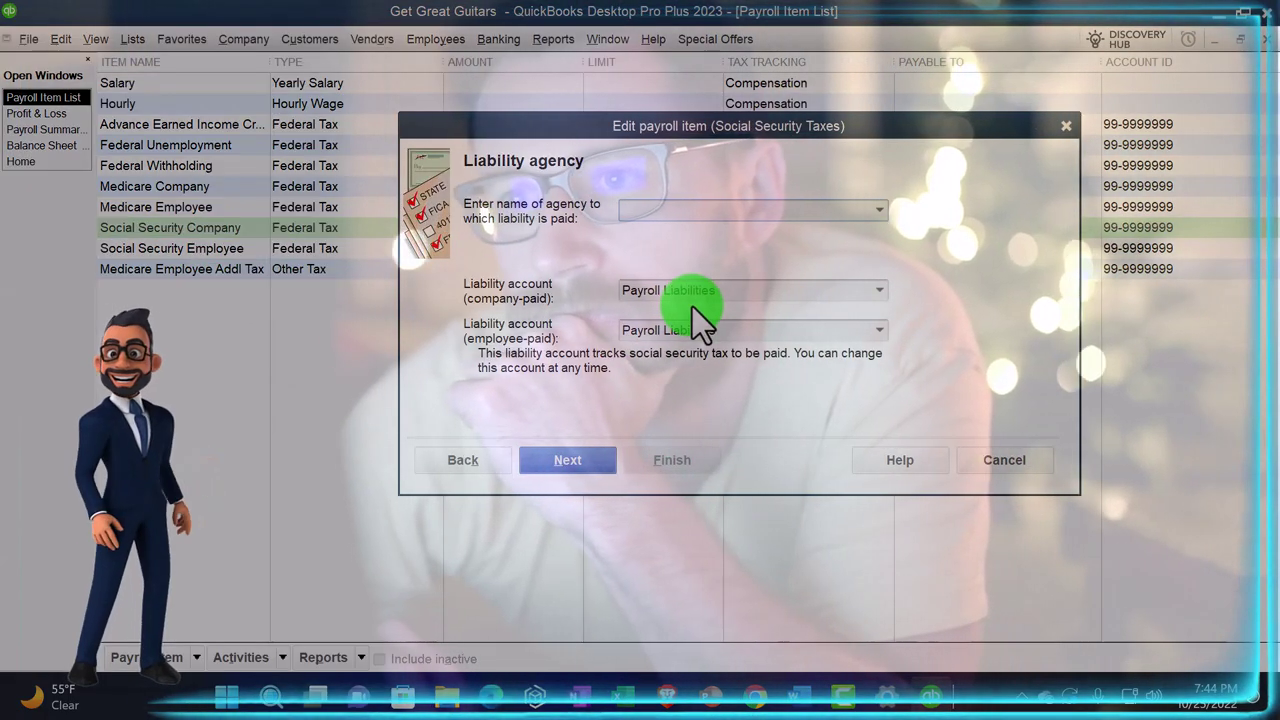
{"action": "left_click", "coordinate": [586, 461]}
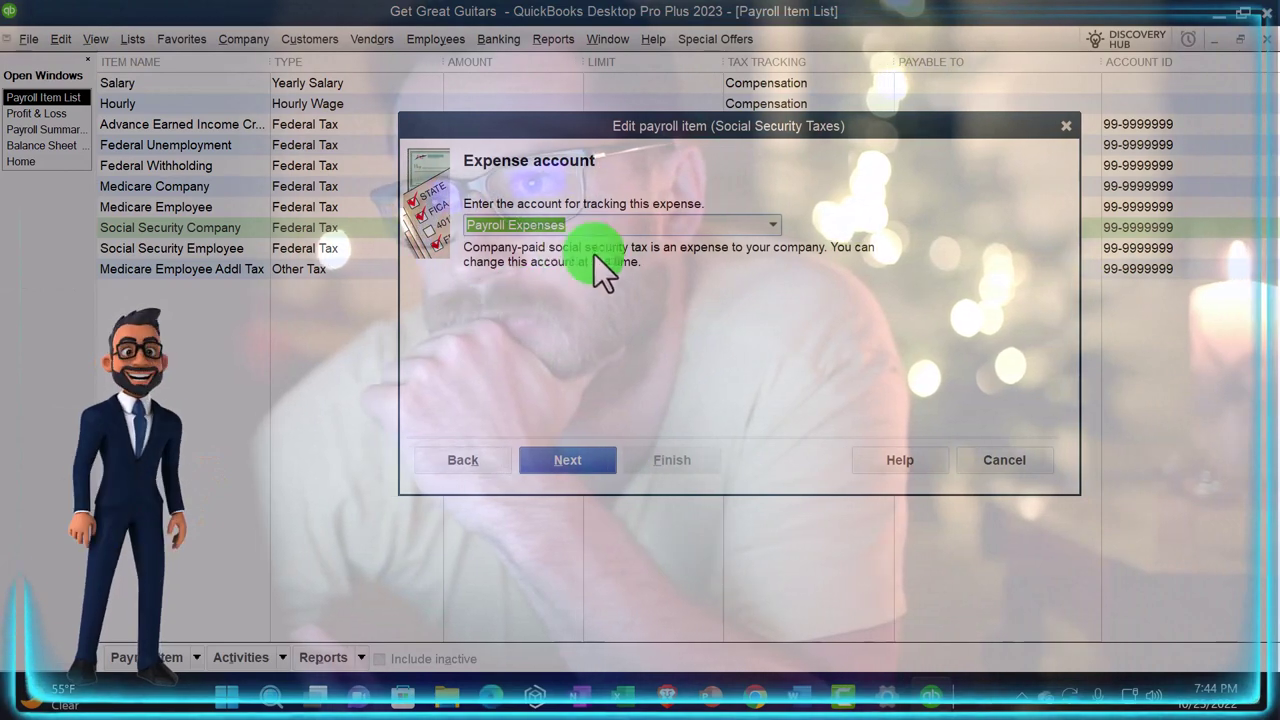
{"action": "left_click", "coordinate": [774, 225]}
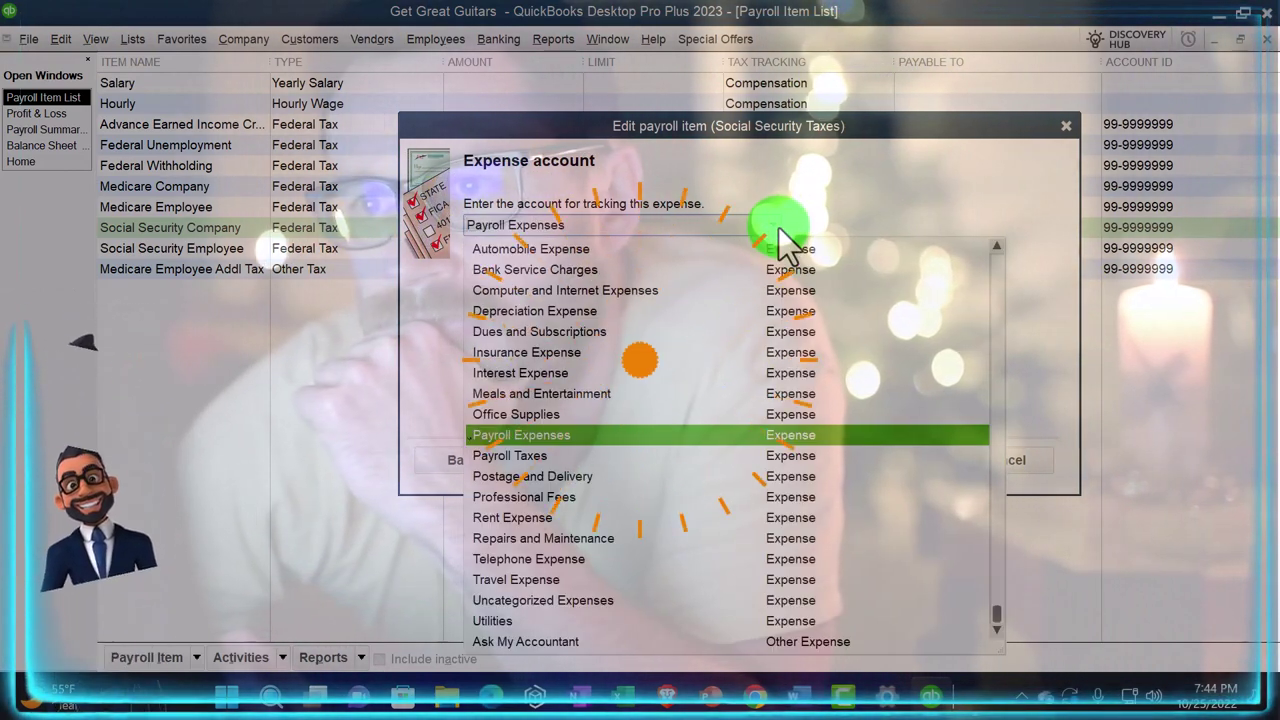
{"action": "left_click", "coordinate": [577, 456]}
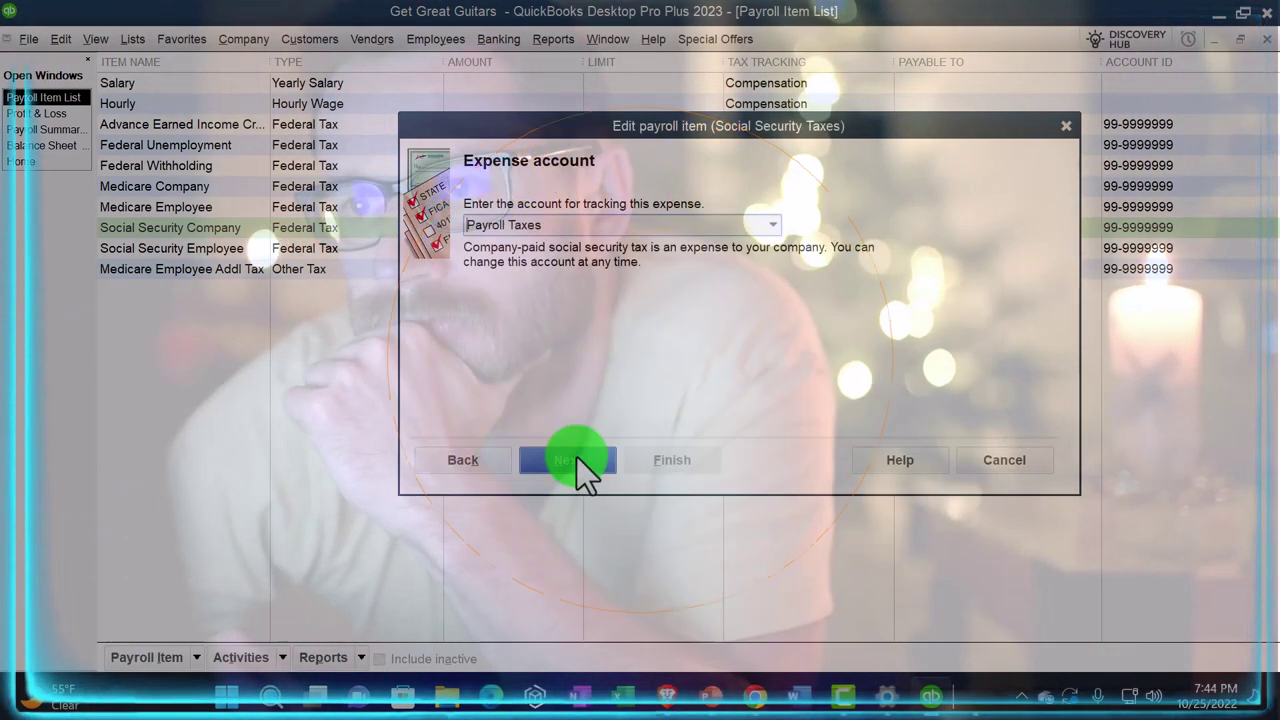
Finish the Social Security item edit, keeping its taxable compensation and updating transactions starting on 01/01/2022
{"action": "left_click", "coordinate": [577, 458]}
{"action": "left_click", "coordinate": [577, 458]}
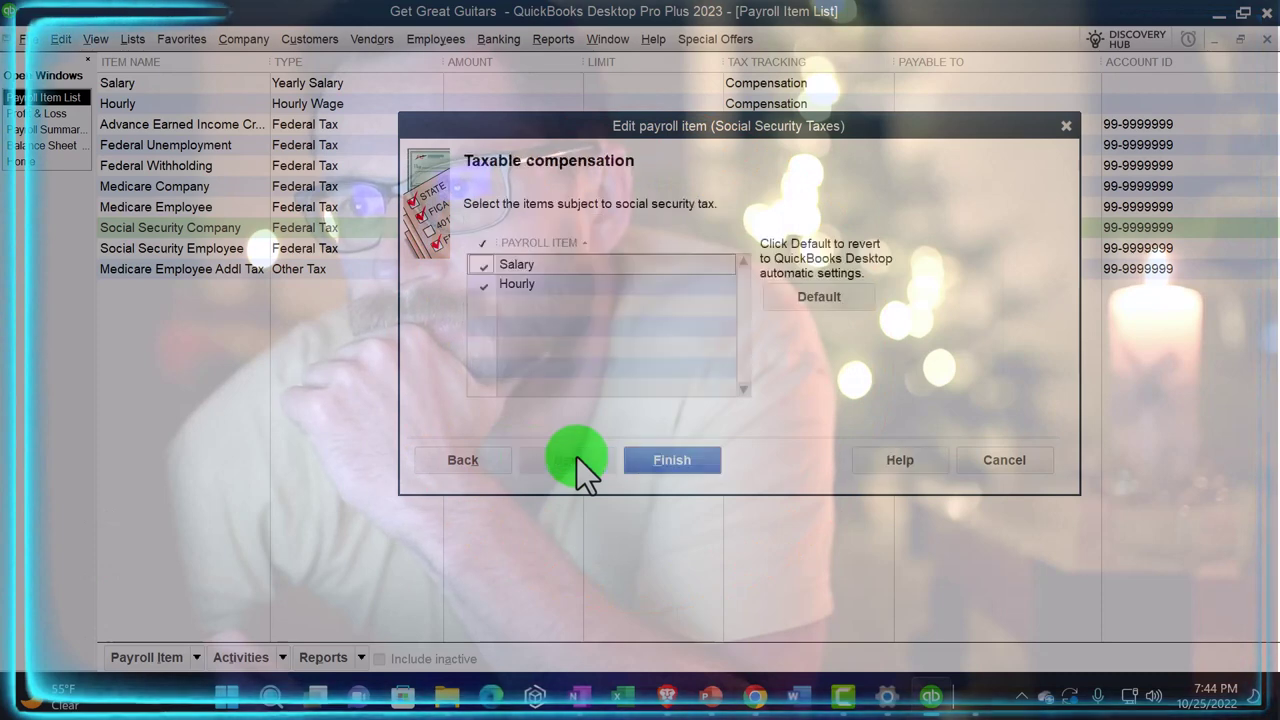
{"action": "left_click", "coordinate": [672, 460]}
{"action": "left_click", "coordinate": [680, 432]}
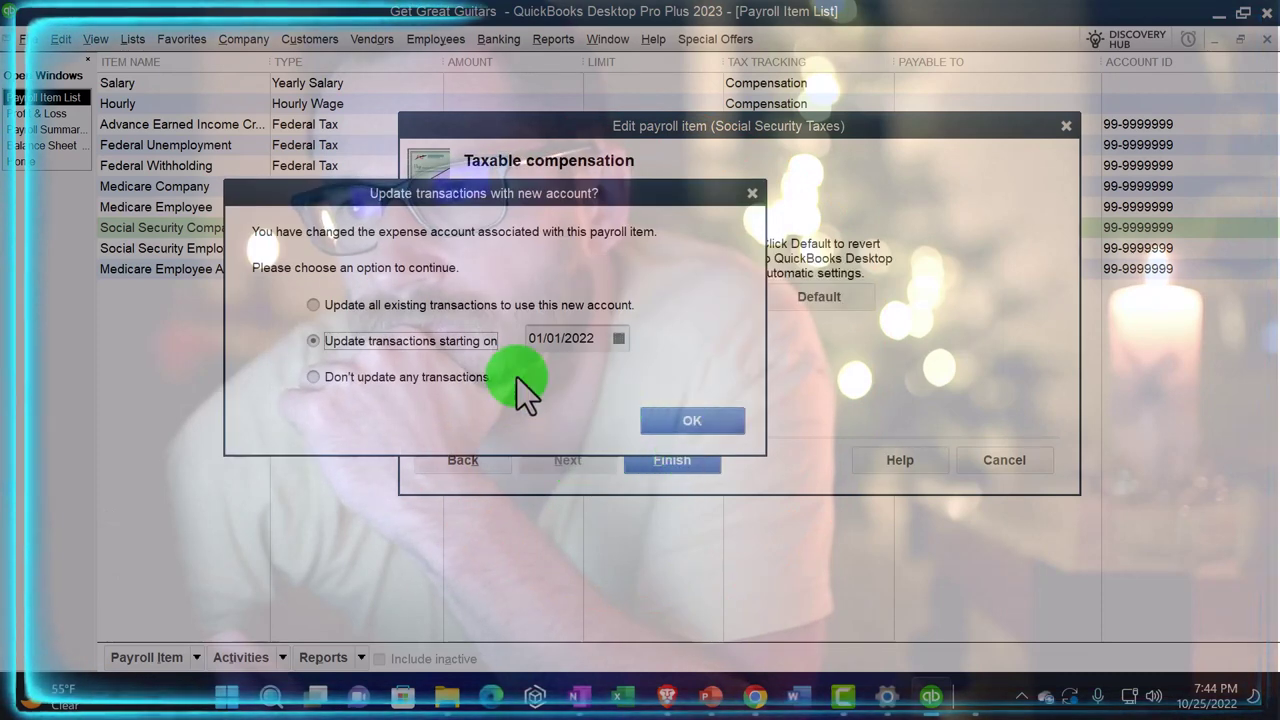
{"action": "left_click", "coordinate": [685, 421]}
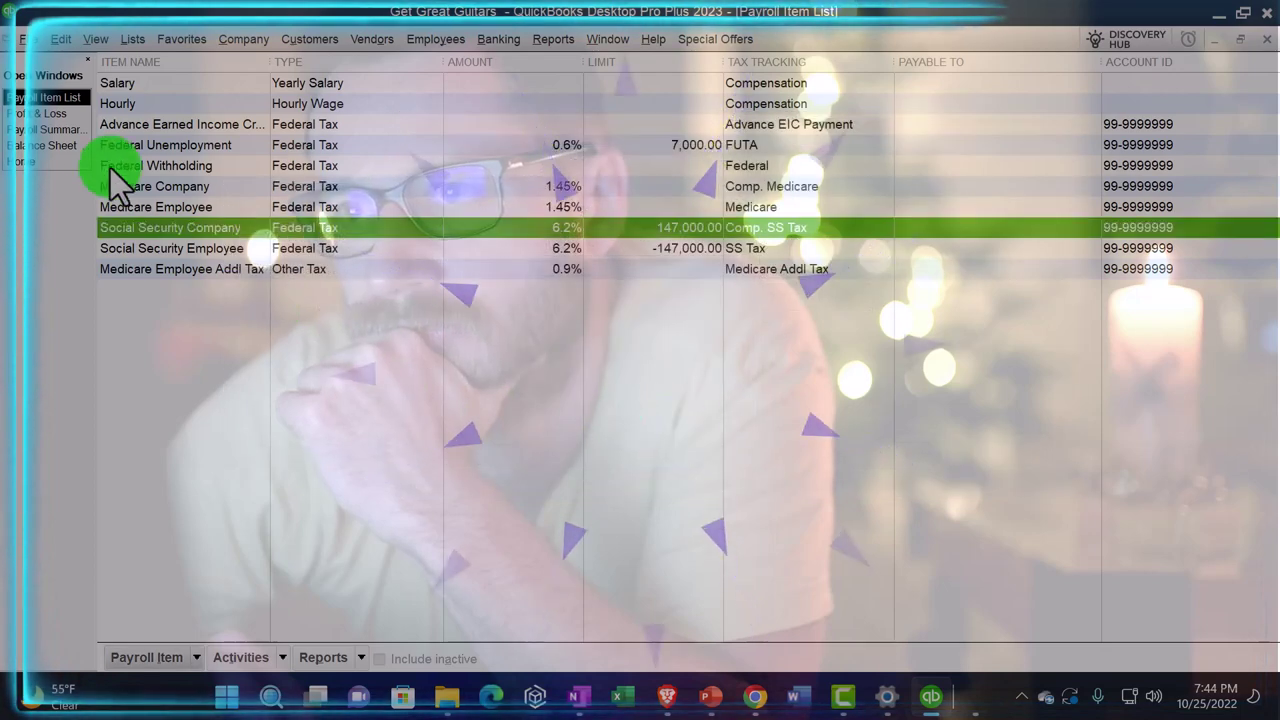
Compare Payroll Expenses and Payroll Taxes on the Profit & Loss with the Payroll Summary, and open the Payroll Expenses detail
{"action": "left_click", "coordinate": [42, 115]}
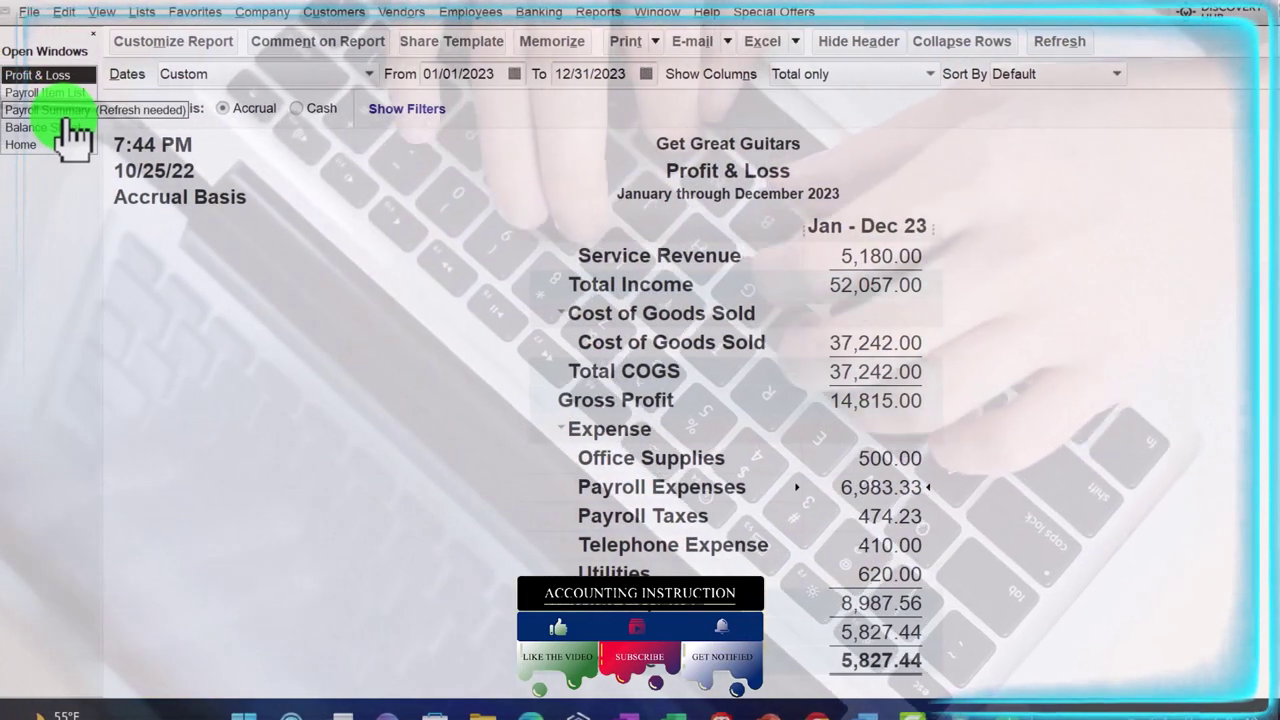
{"action": "left_click", "coordinate": [22, 112]}
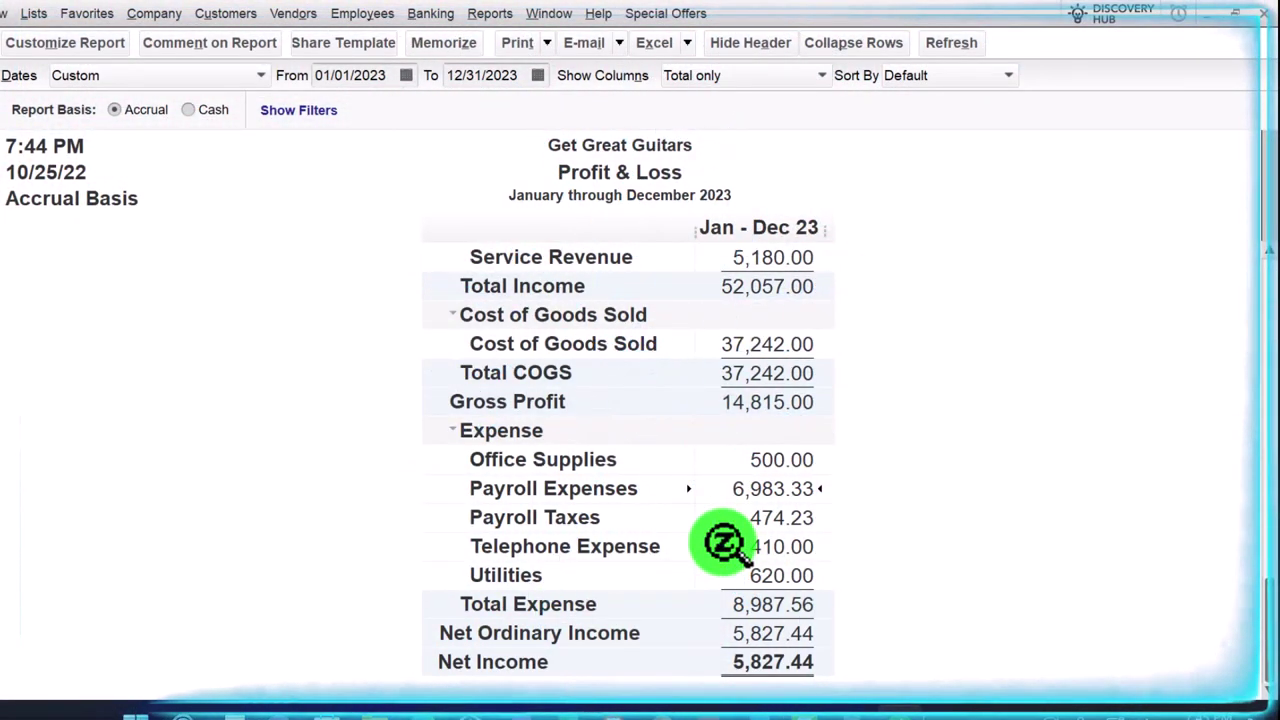
{"action": "double_click", "coordinate": [772, 488]}
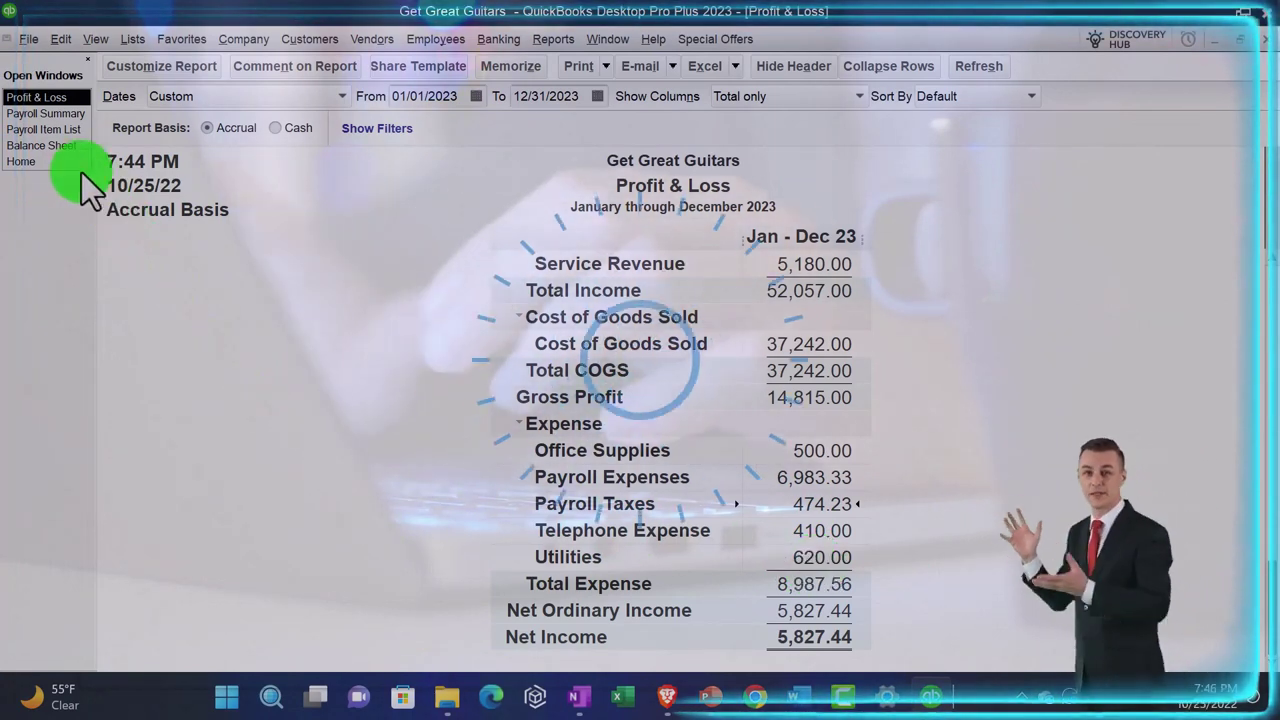
Add employer taxes 474.23 and net pay 5429.1 in the calculator, and compare the sum with Payroll Liabilities on the Balance Sheet
{"action": "left_click", "coordinate": [45, 146]}
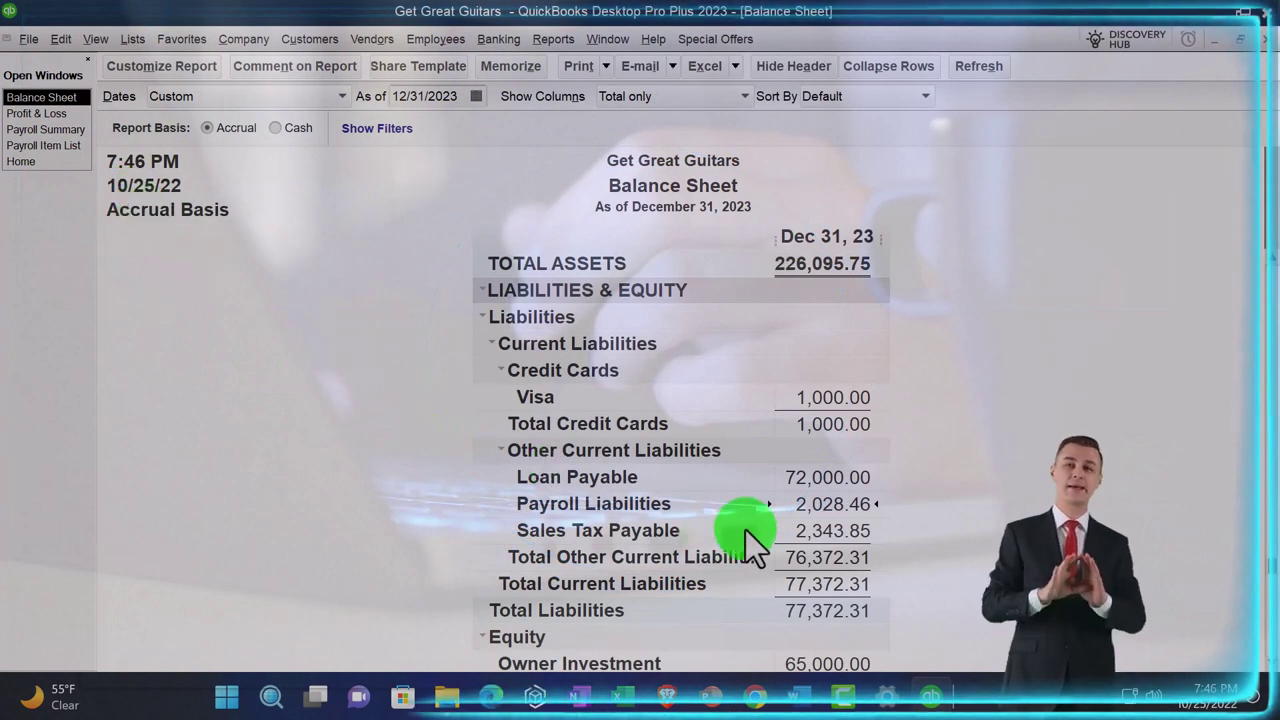
{"action": "left_click", "coordinate": [80, 130]}
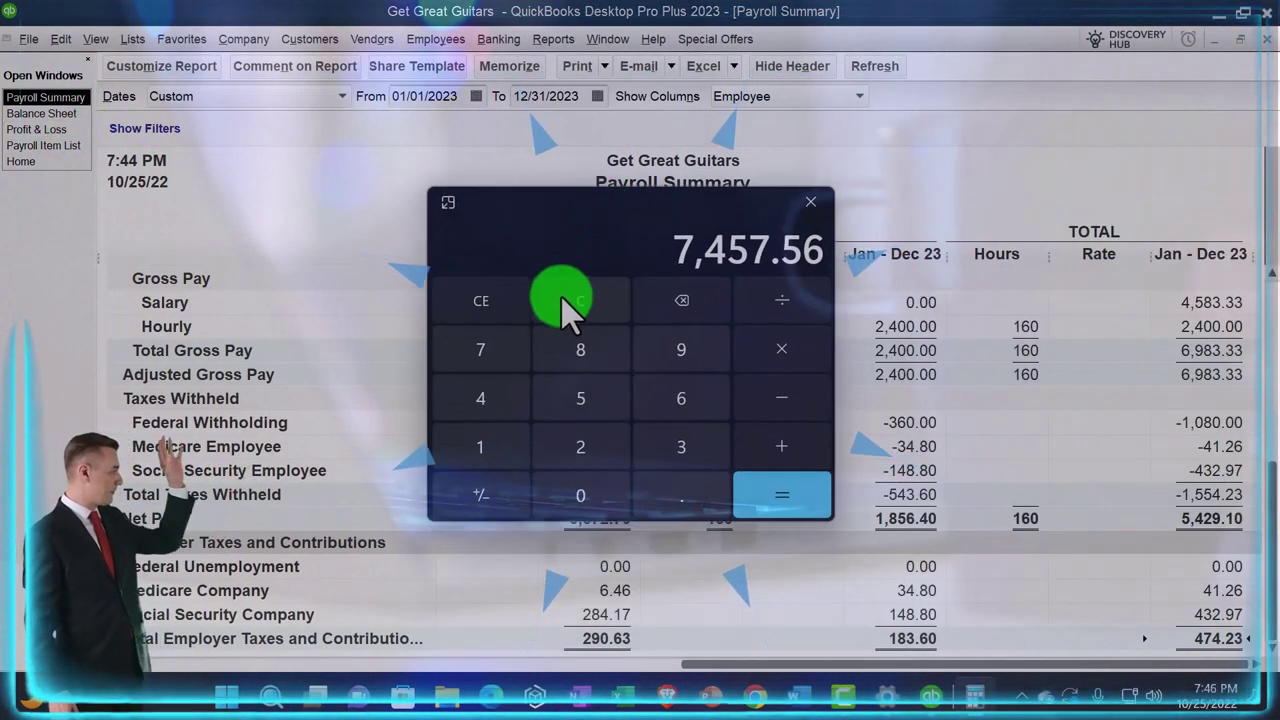
{"action": "left_click", "coordinate": [565, 300]}
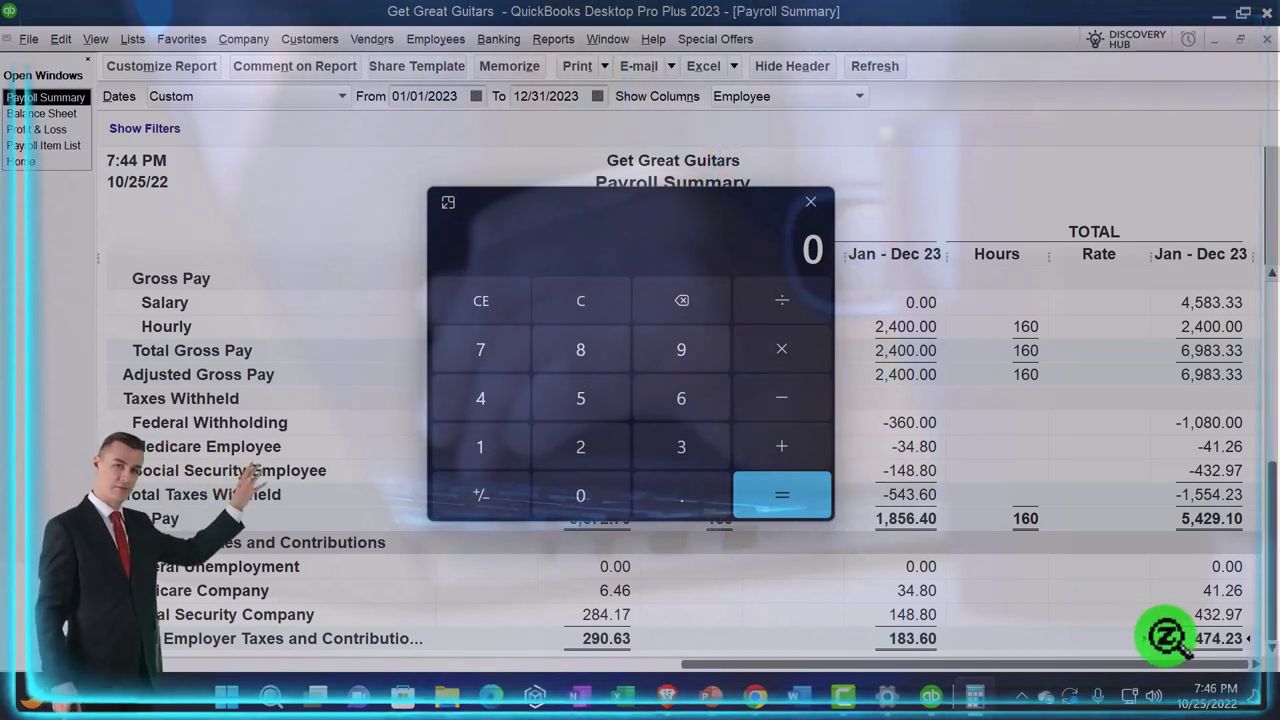
{"action": "type", "text": "7"}
{"action": "key", "text": "BackSpace"}
{"action": "type", "text": "474.23"}
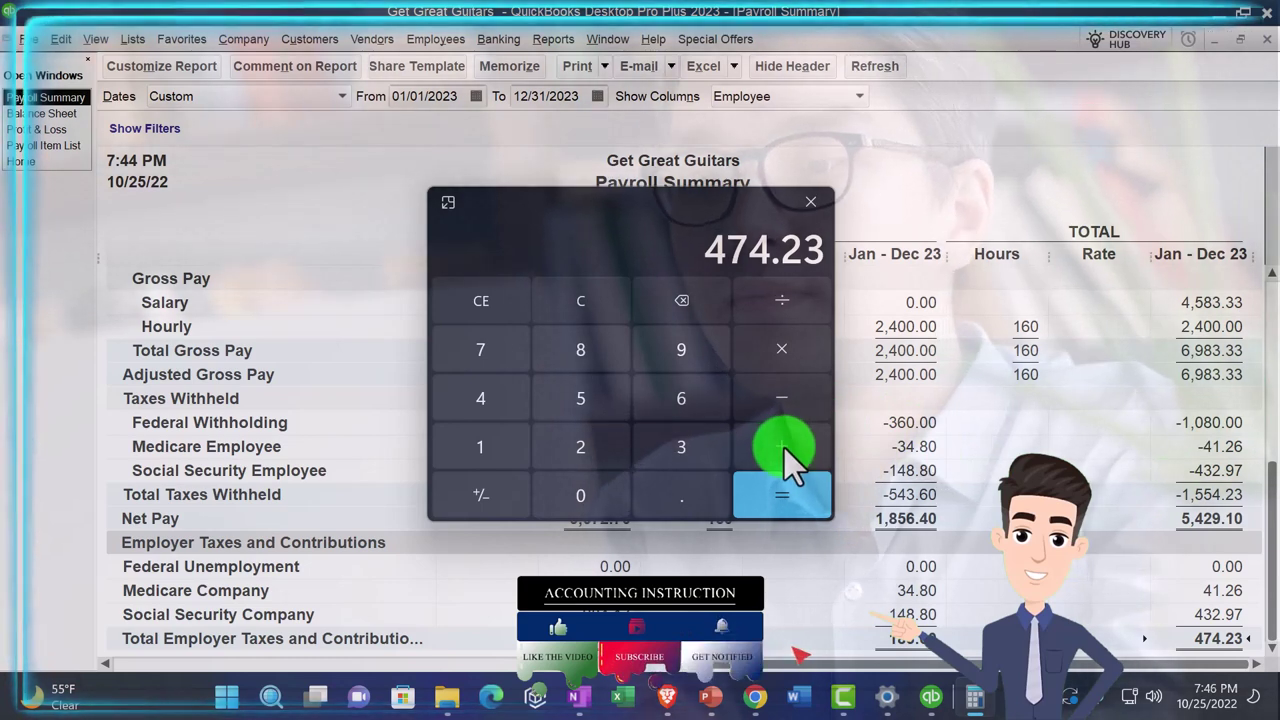
{"action": "type", "text": "5429.1"}
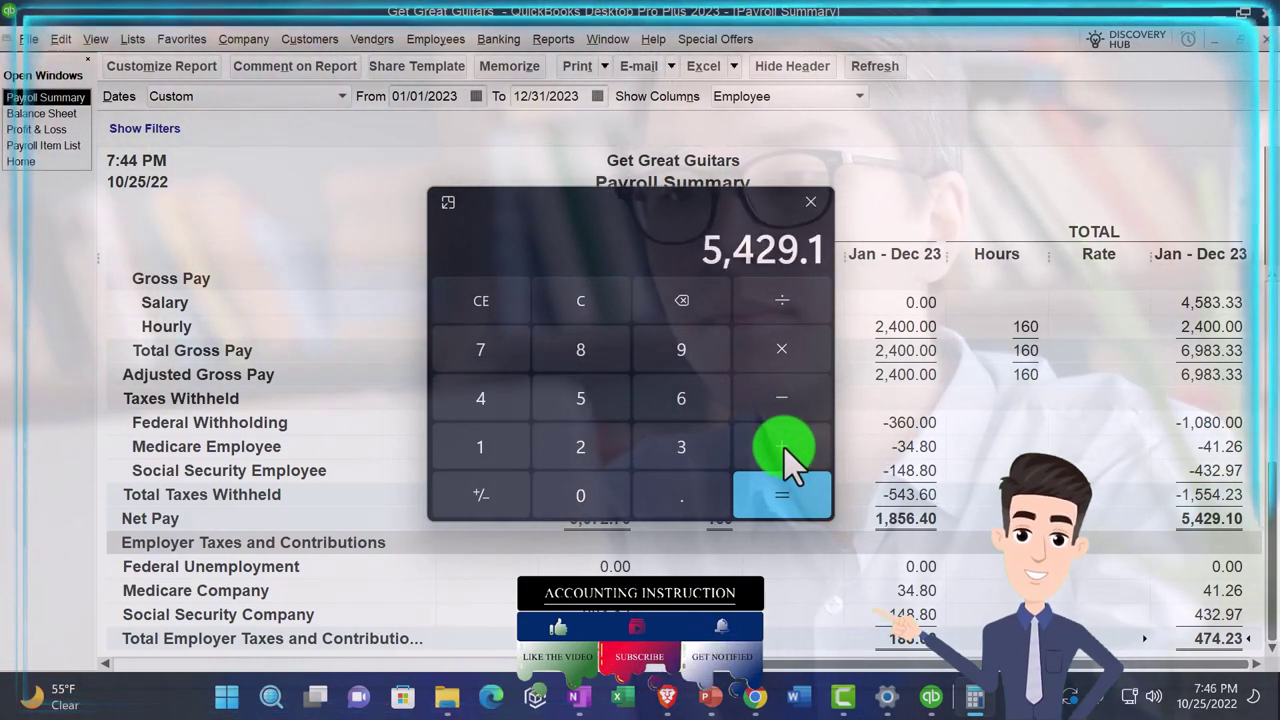
{"action": "left_click", "coordinate": [784, 448]}
{"action": "left_click_drag", "start_coordinate": [565, 225], "coordinate": [206, 296]}
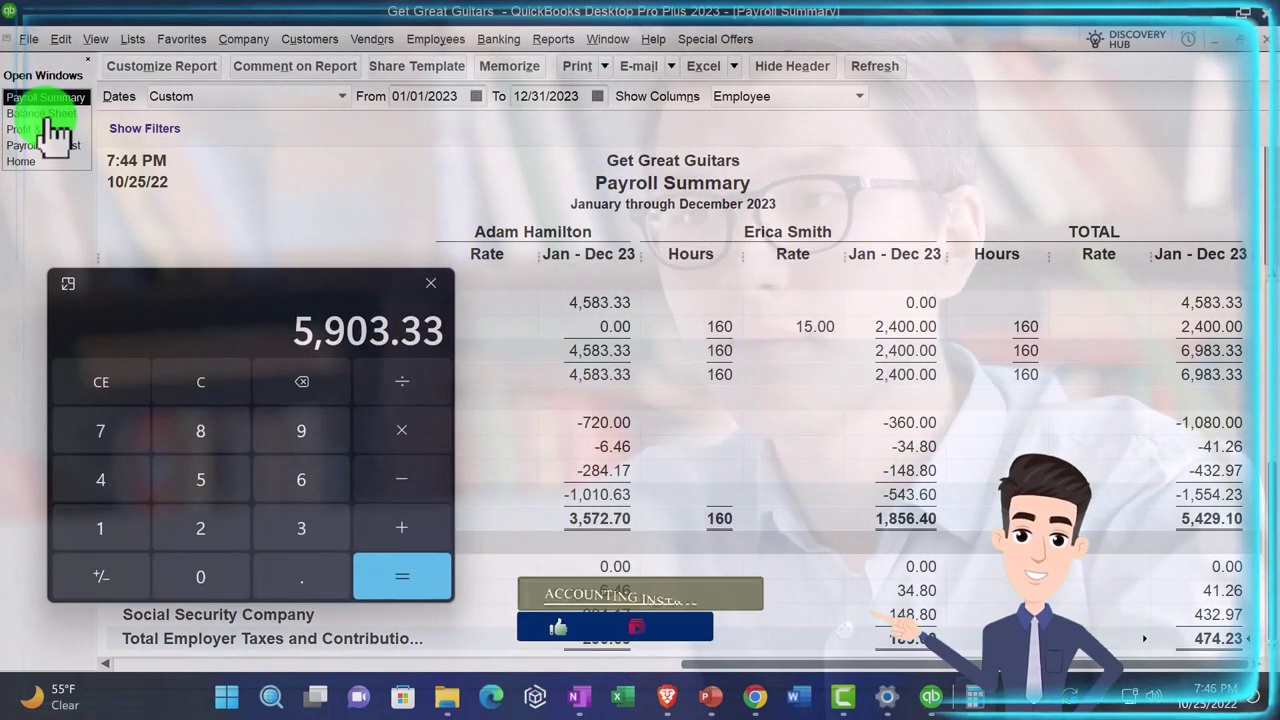
{"action": "left_click", "coordinate": [45, 113]}
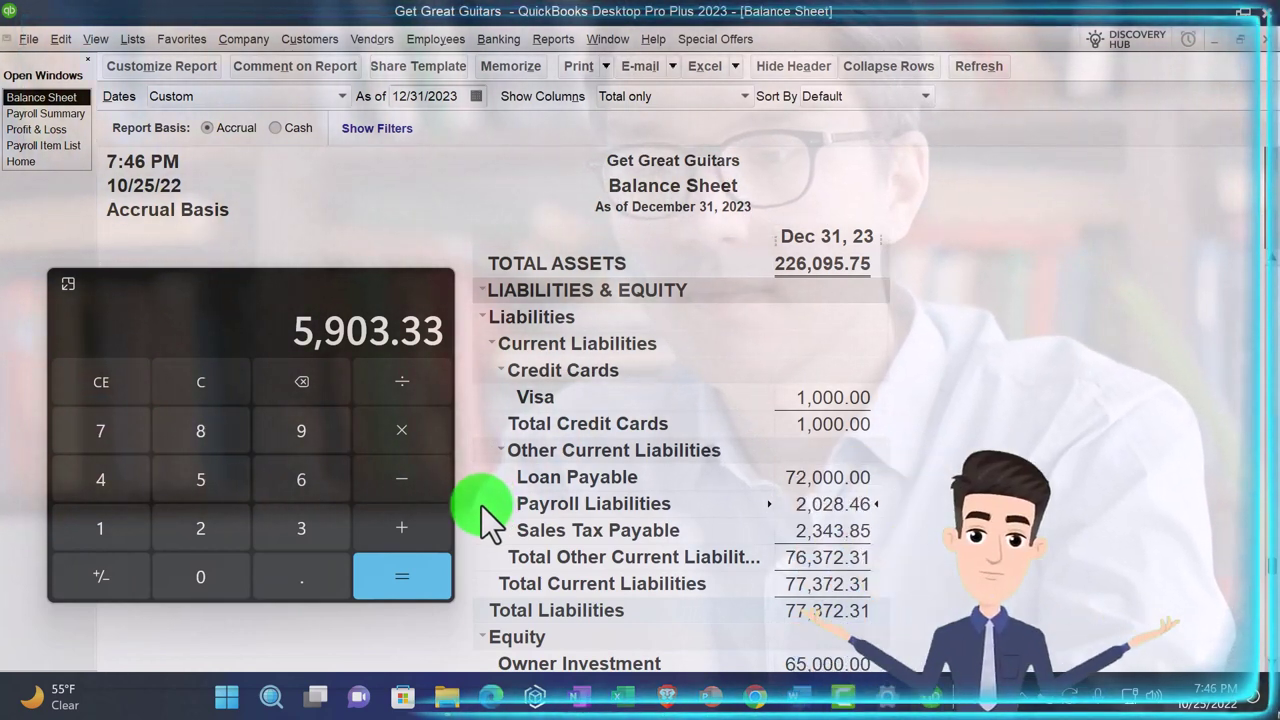
Add the Payroll Summary's total taxes withheld, 1554.23, and total employer taxes, 474.23, in the calculator
{"action": "left_click", "coordinate": [40, 115]}
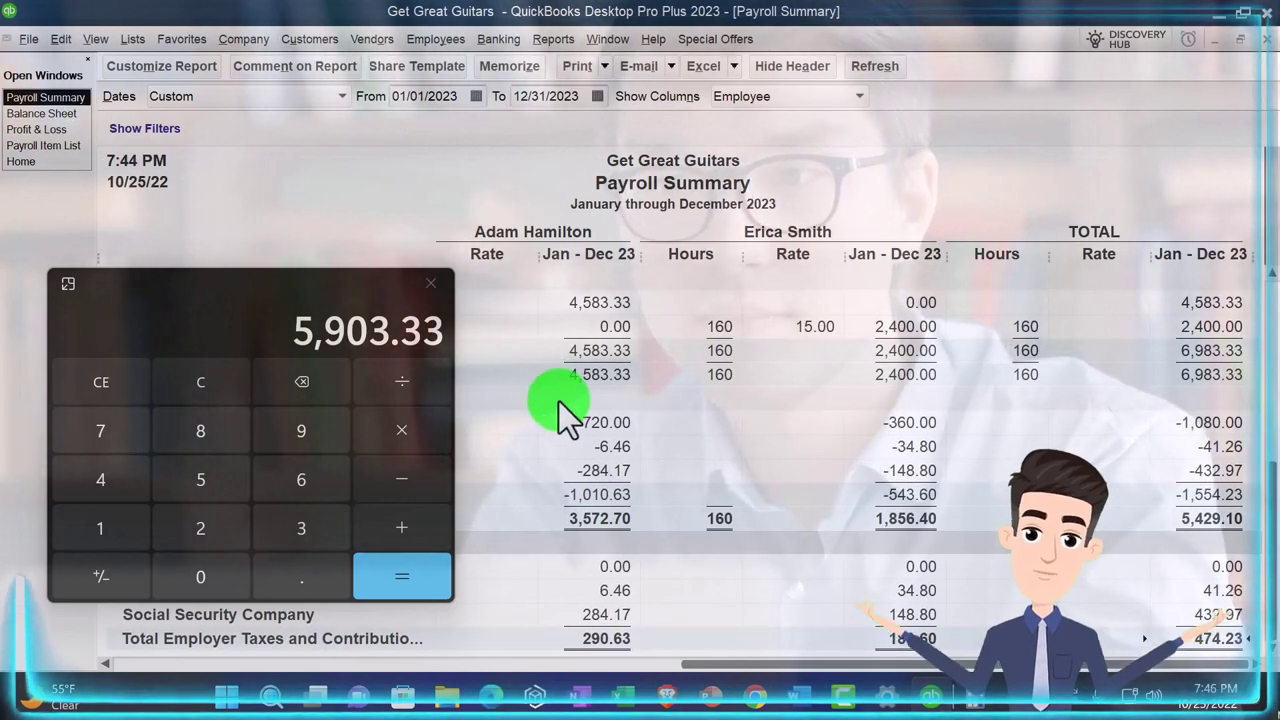
{"action": "left_click_drag", "start_coordinate": [253, 291], "coordinate": [560, 85]}
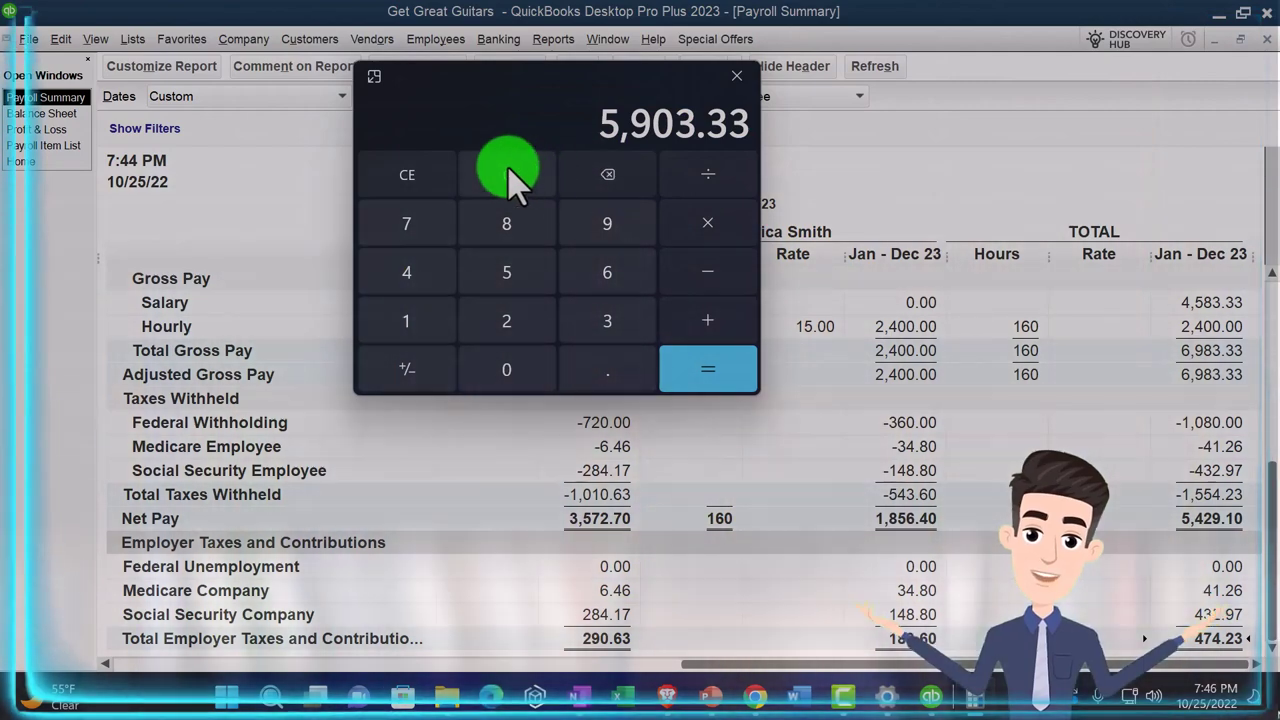
{"action": "left_click", "coordinate": [506, 175]}
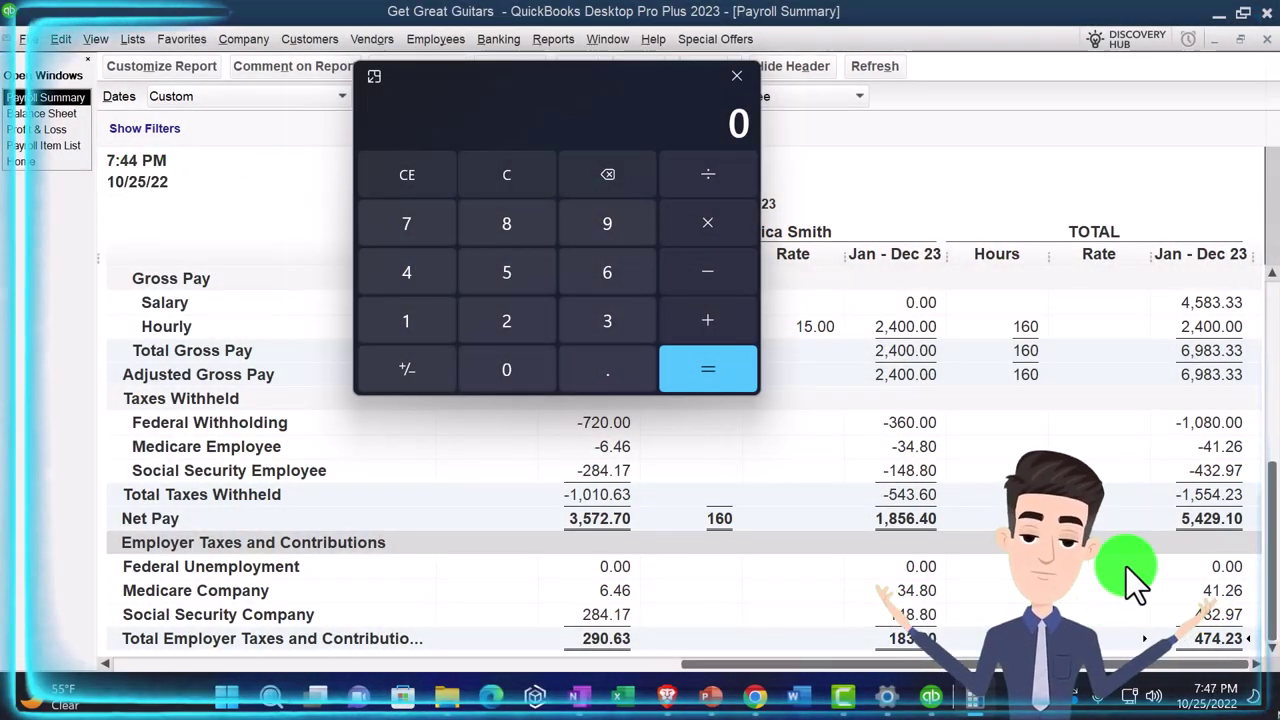
{"action": "type", "text": "1554.23"}
{"action": "key", "text": "plus"}
{"action": "type", "text": "474"}
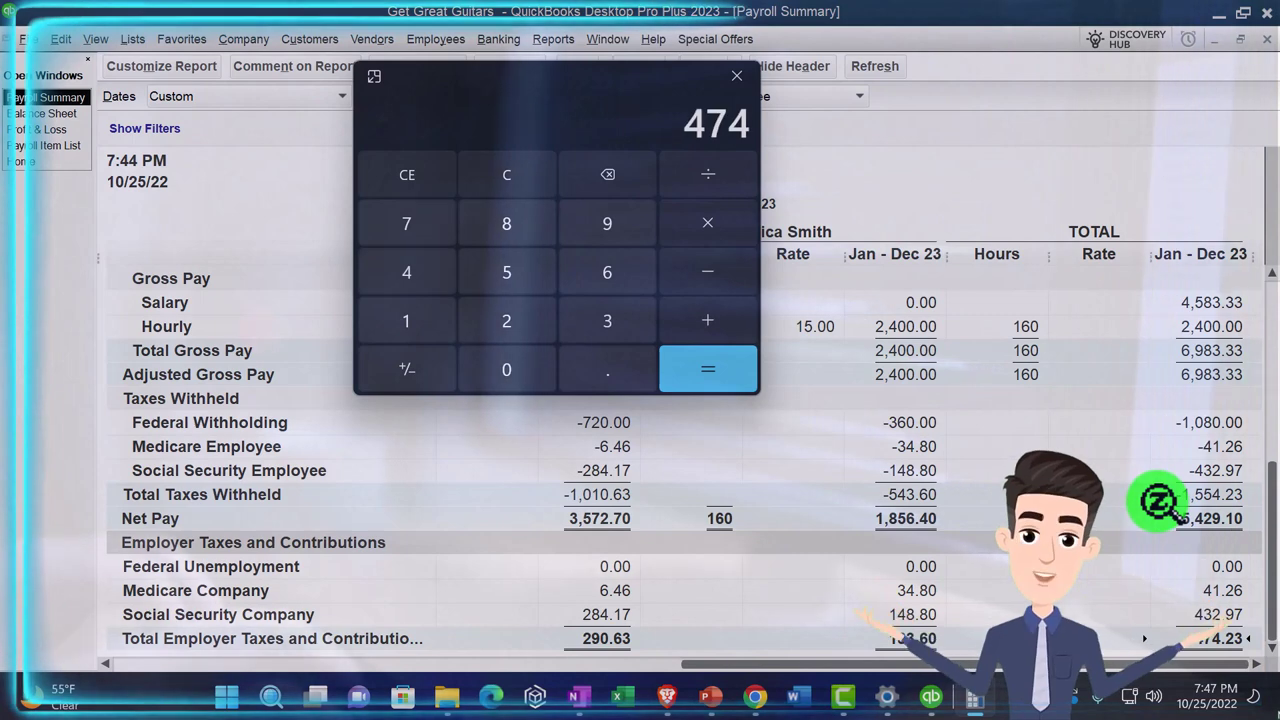
{"action": "type", "text": ".23"}
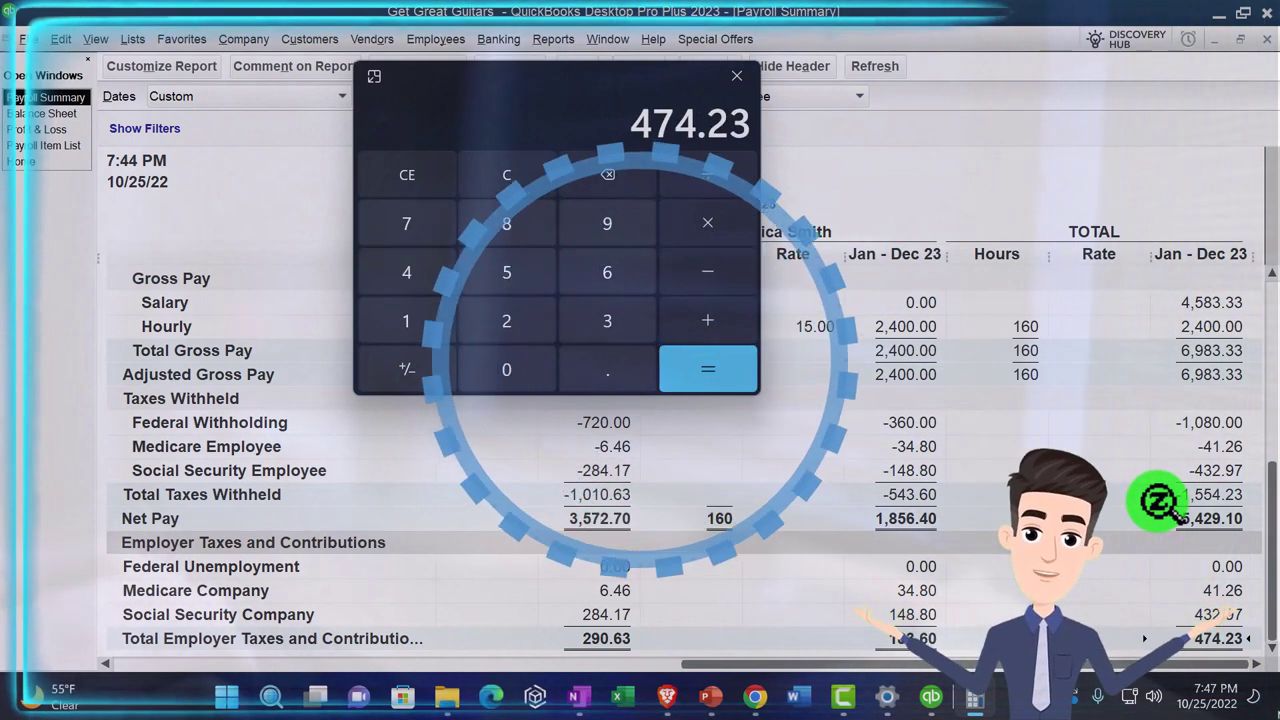
{"action": "key", "text": "Return"}
Compare the calculated tax sum with Payroll Liabilities on the Balance Sheet, and close the calculator
{"action": "left_click", "coordinate": [52, 114]}
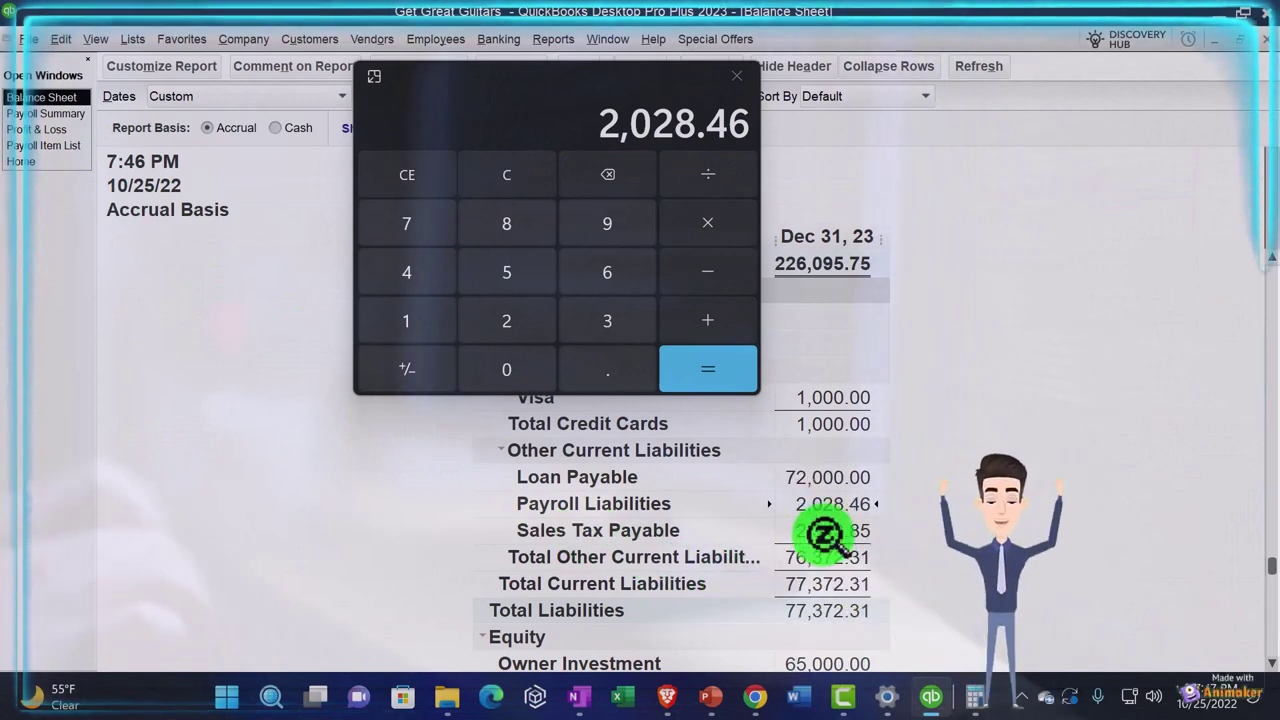
{"action": "left_click", "coordinate": [586, 137]}
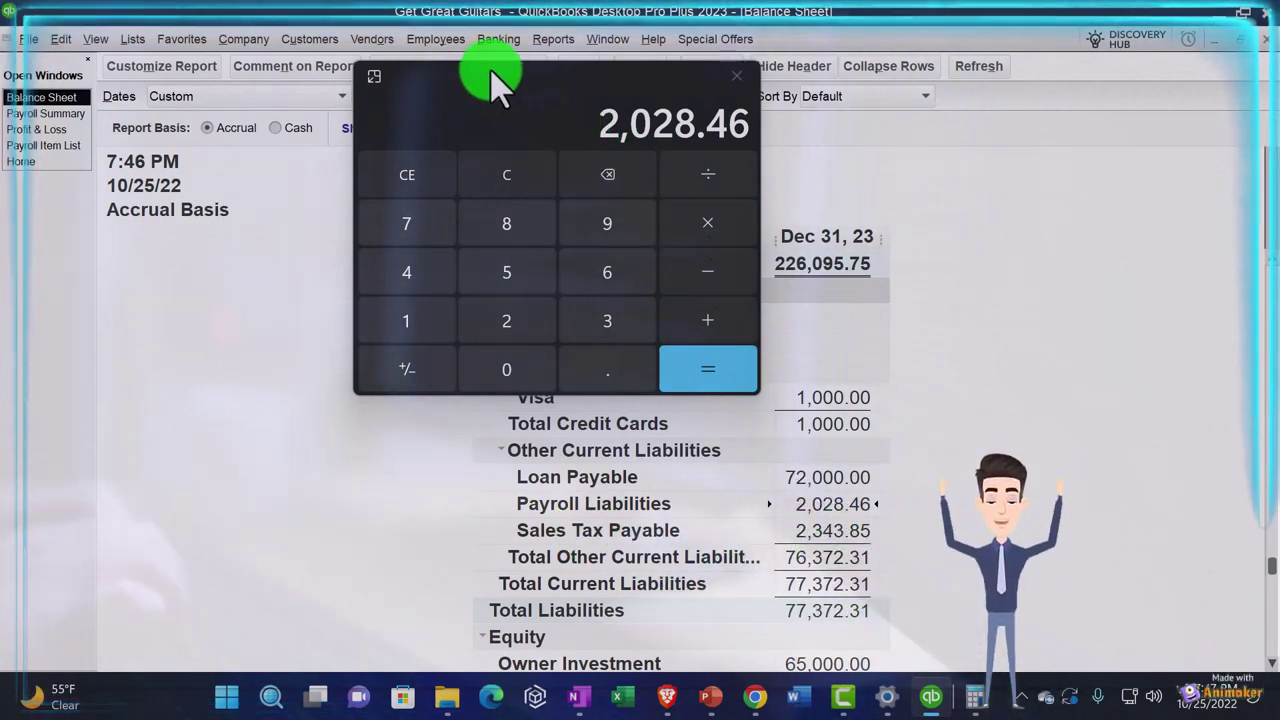
{"action": "key", "text": "alt+F4"}
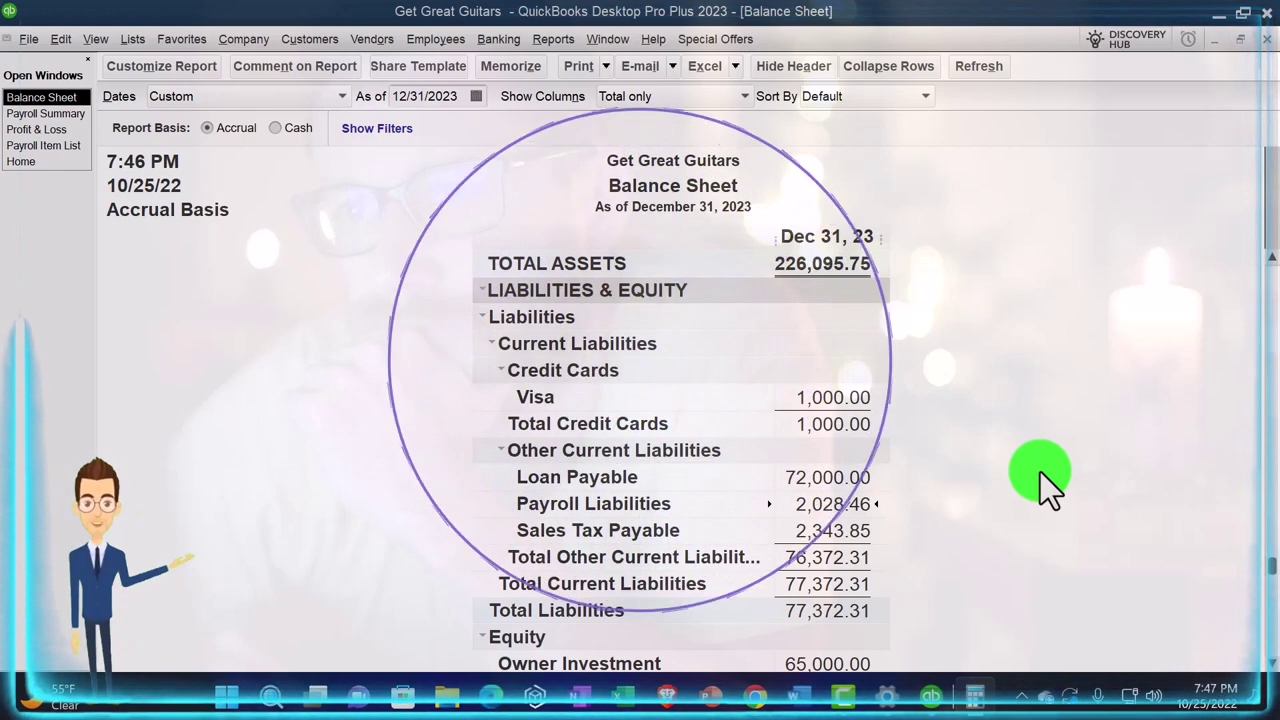
Review the equity section of the Balance Sheet, and cross-check the Profit & Loss payroll expense lines against the Payroll Summary
{"action": "scroll", "coordinate": [1040, 472], "scroll_direction": "down", "scroll_amount": 3}
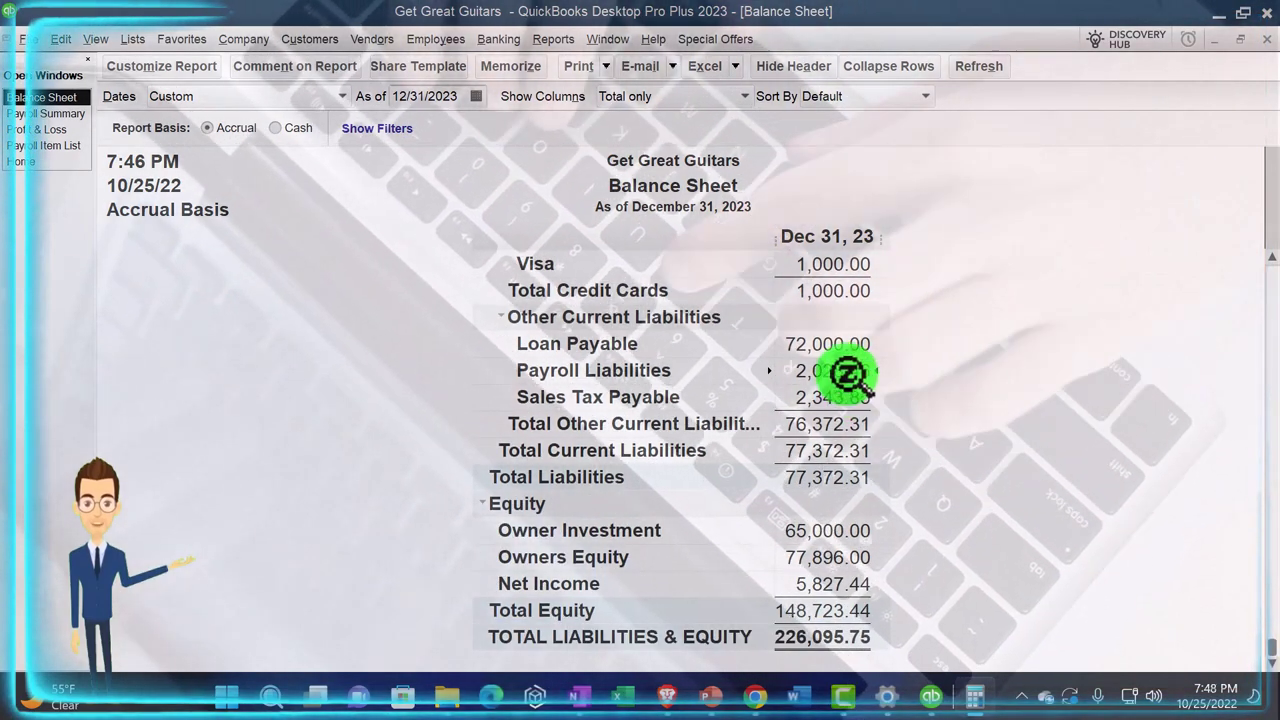
{"action": "left_click", "coordinate": [41, 129]}
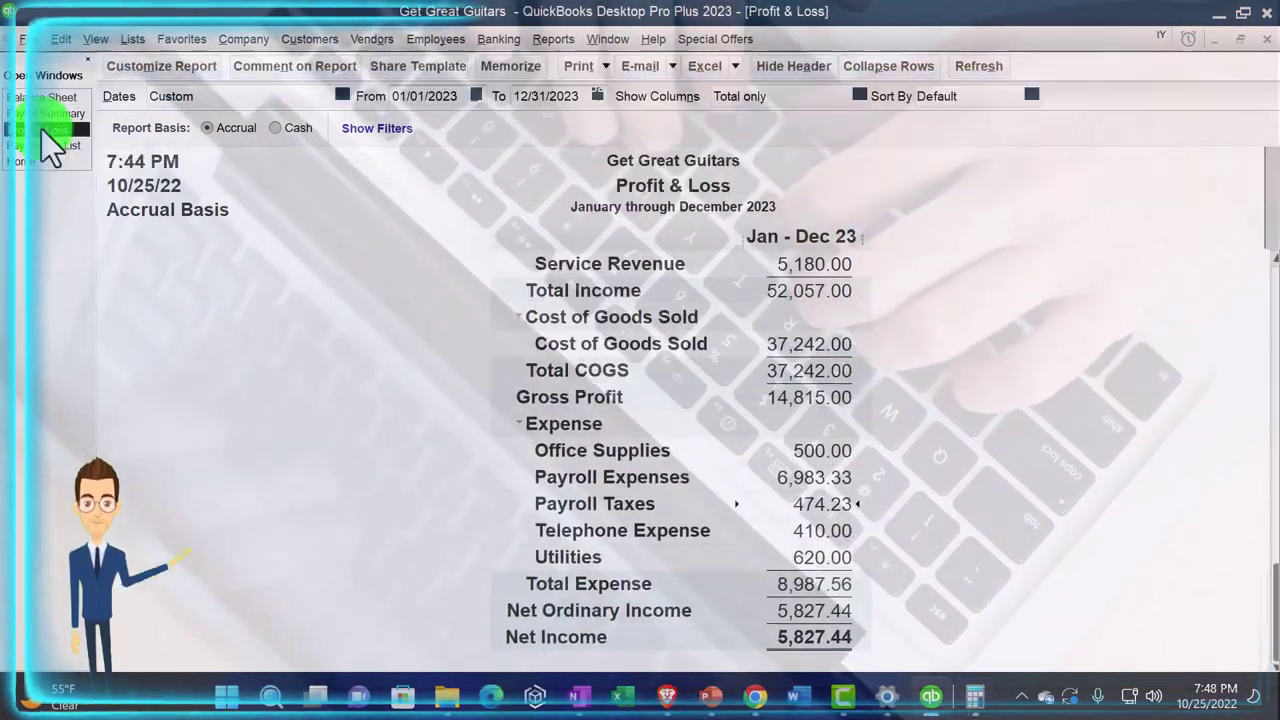
{"action": "left_click", "coordinate": [41, 129]}
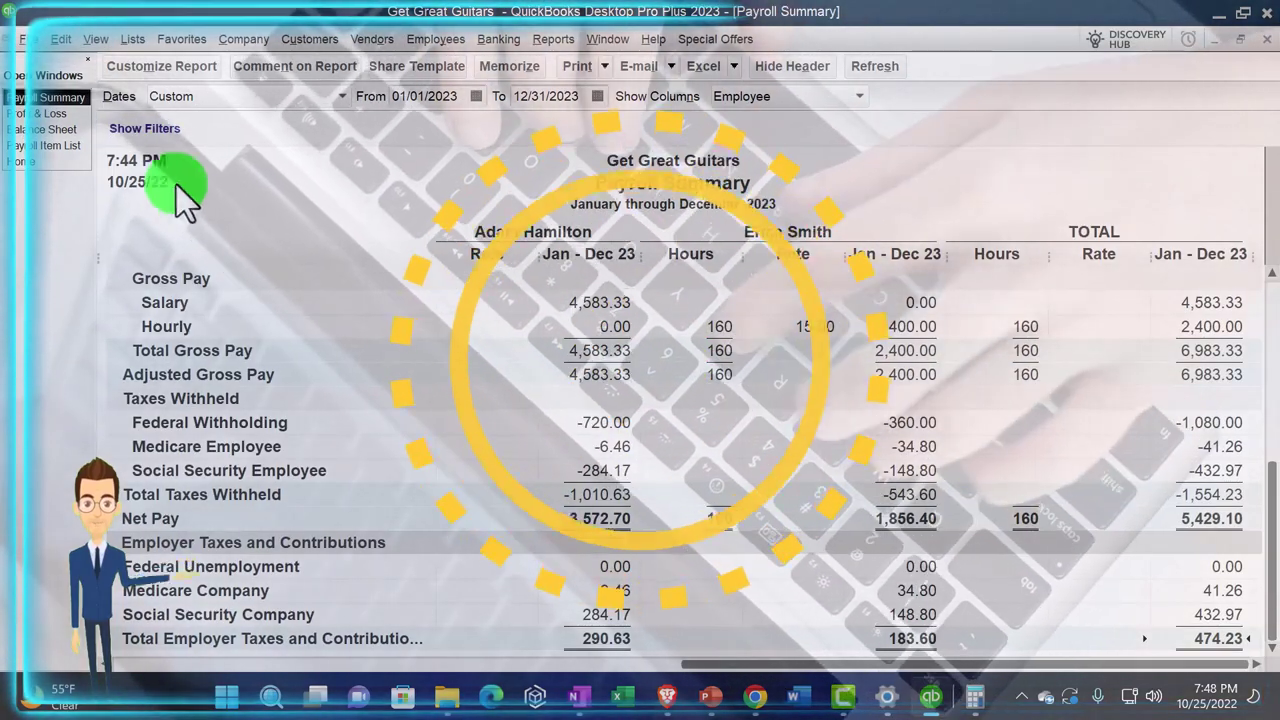
{"action": "left_click", "coordinate": [40, 113]}
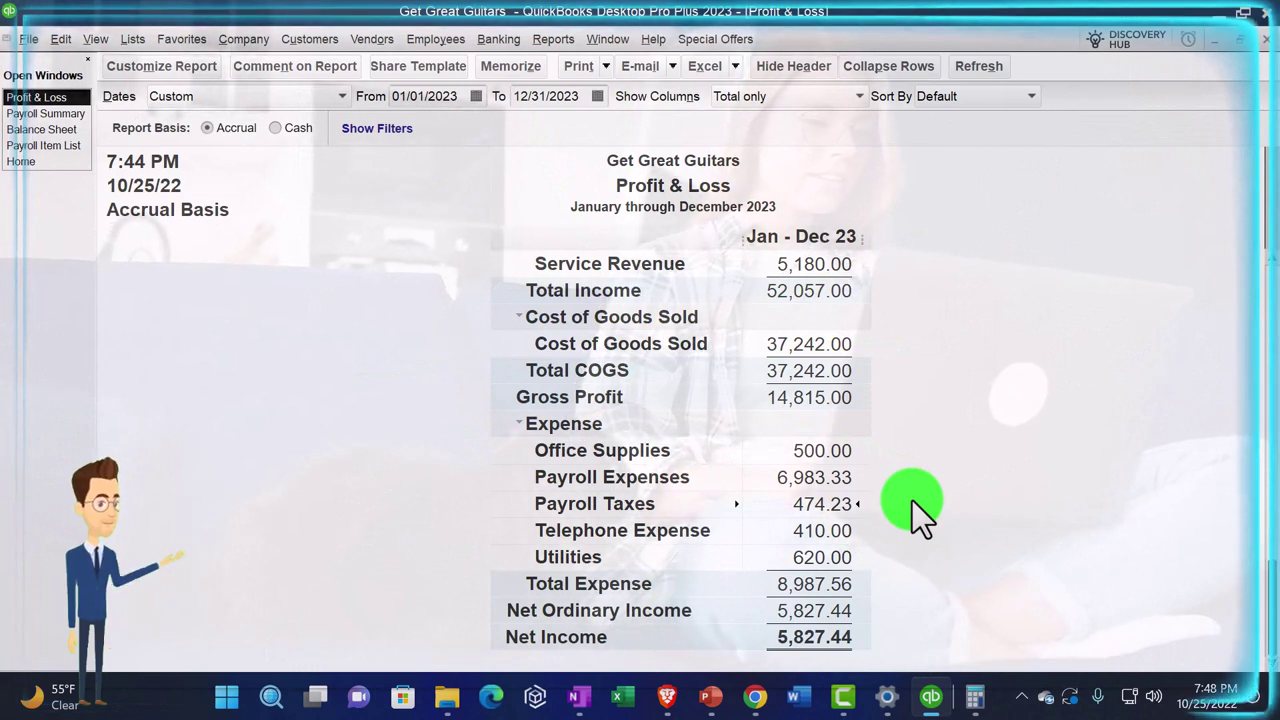
{"action": "key", "text": "Up"}
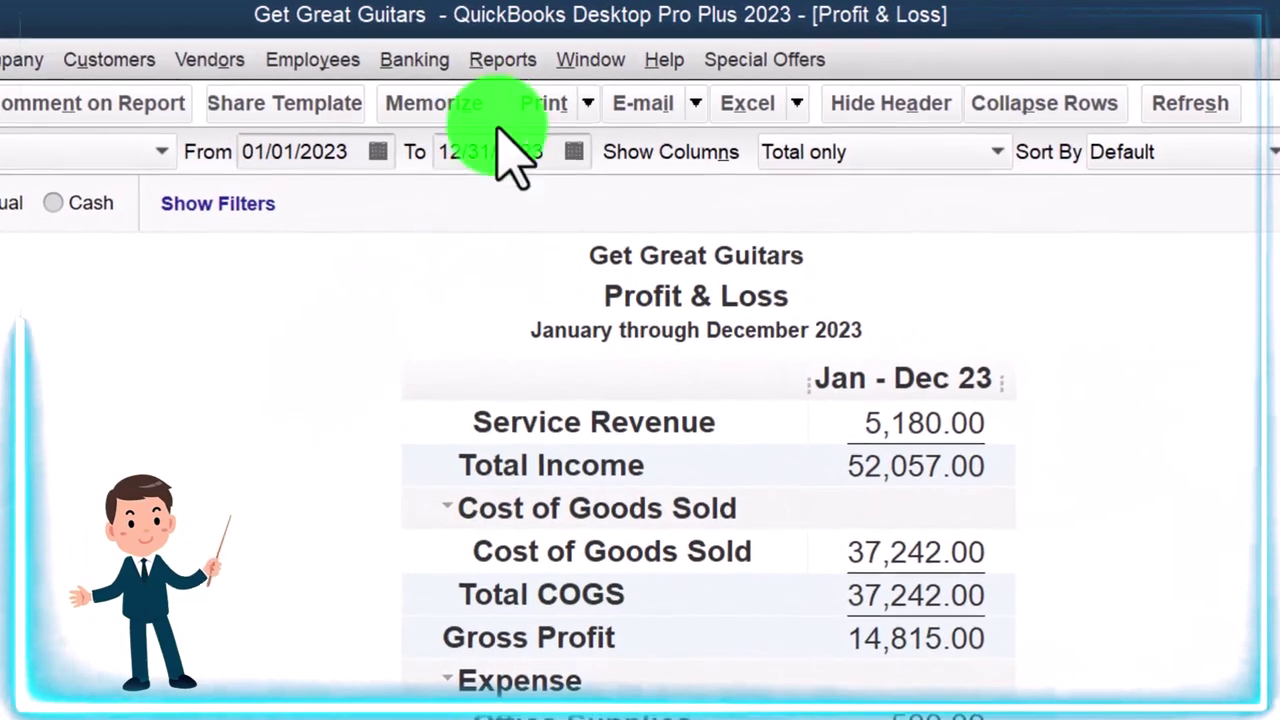
Run a Trial Balance report for 01/01/2023 to 12/31/2023
{"action": "left_click", "coordinate": [499, 64]}
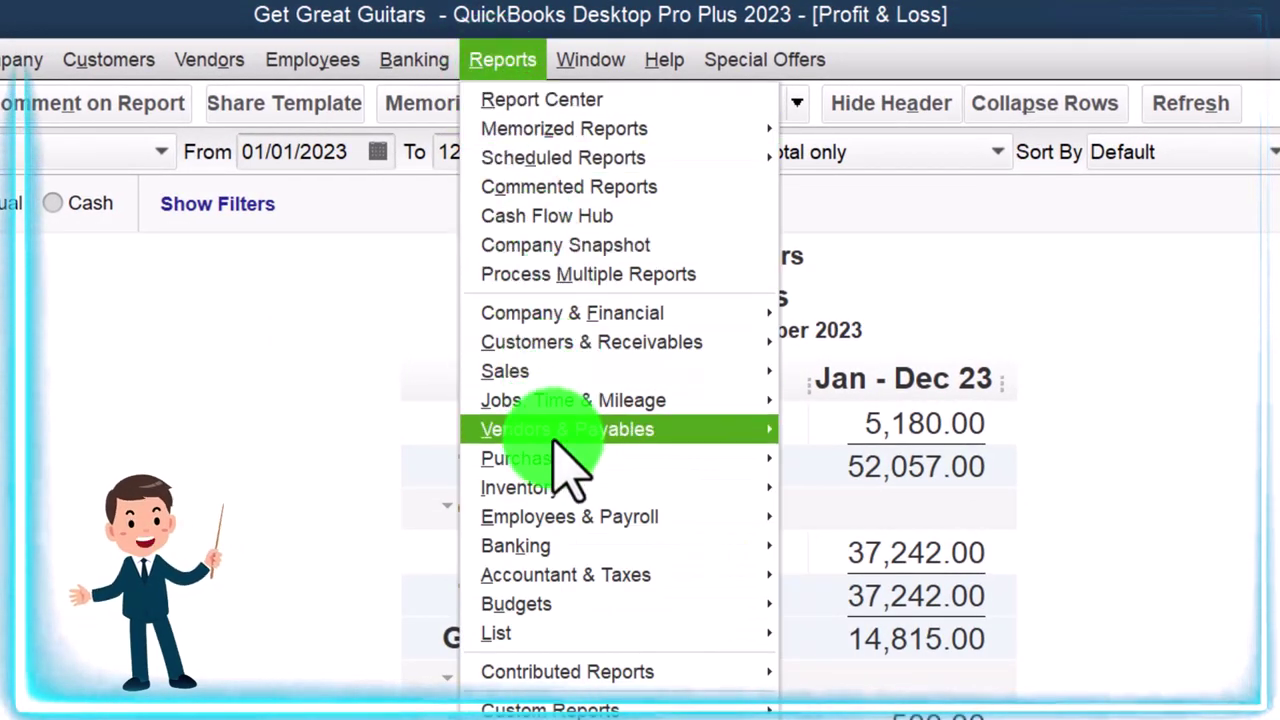
{"action": "mouse_move", "coordinate": [758, 590]}
{"action": "left_click", "coordinate": [814, 579]}
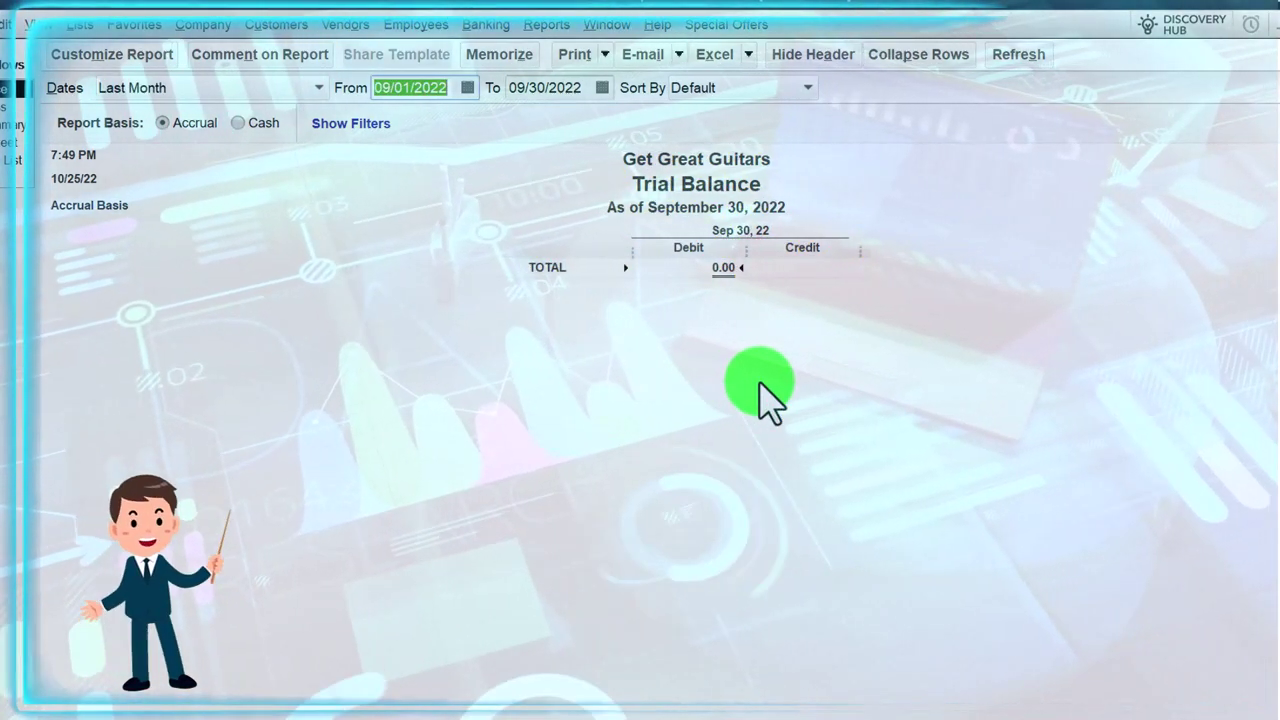
{"action": "type", "text": "01012023"}
{"action": "key", "text": "Tab"}
{"action": "type", "text": "12/"}
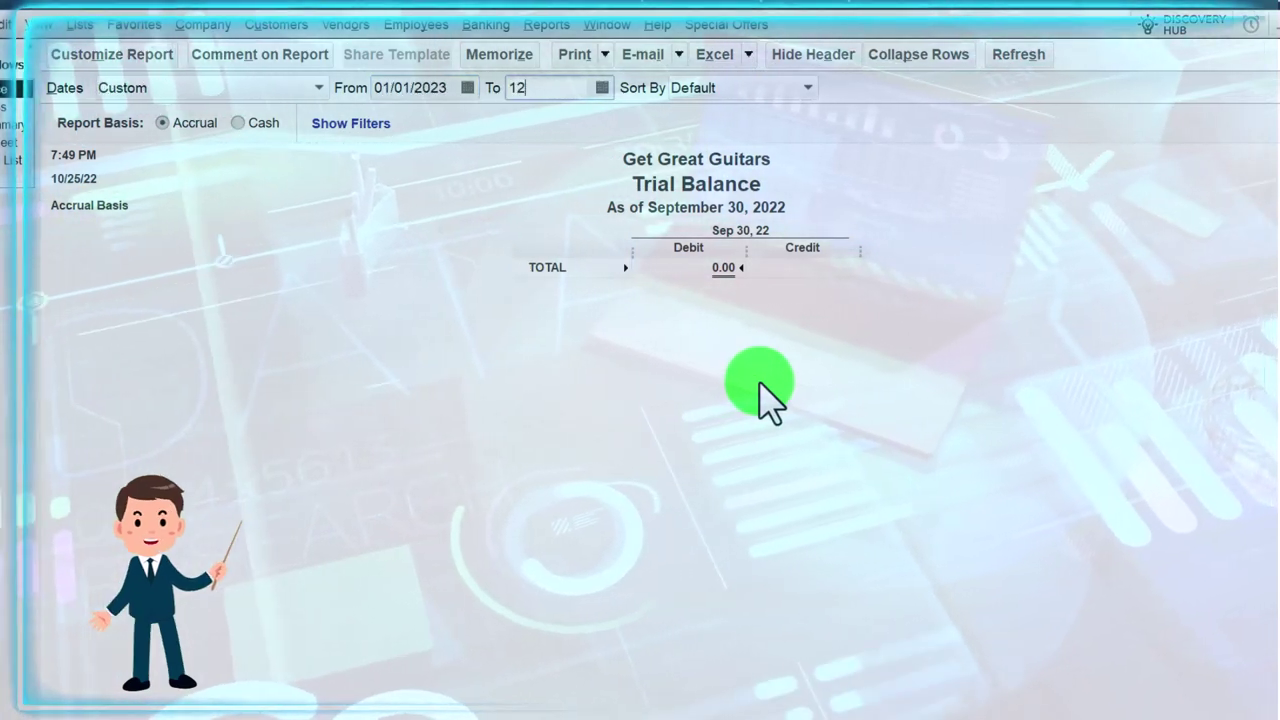
{"action": "type", "text": "31/2023"}
{"action": "key", "text": "Tab"}
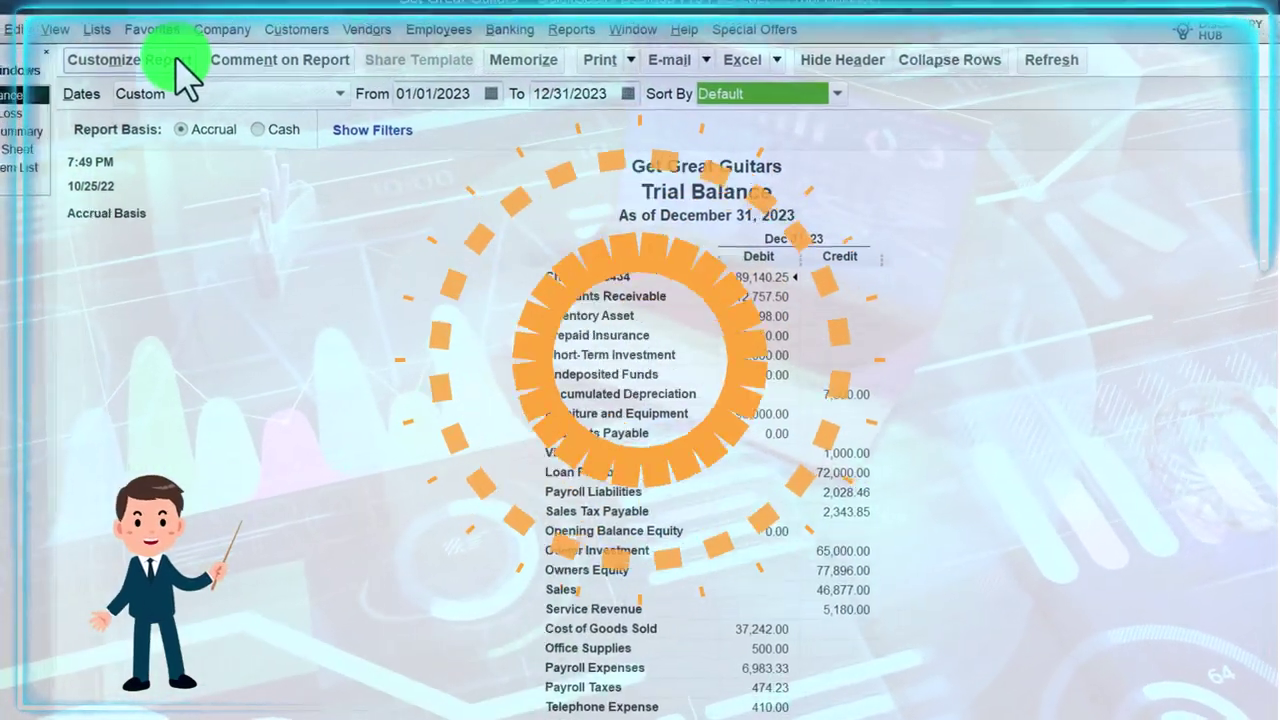
Set the Trial Balance column labels and all related fonts to size 14, and review the accounts down to the totals
{"action": "left_click", "coordinate": [175, 60]}
{"action": "left_click", "coordinate": [506, 56]}
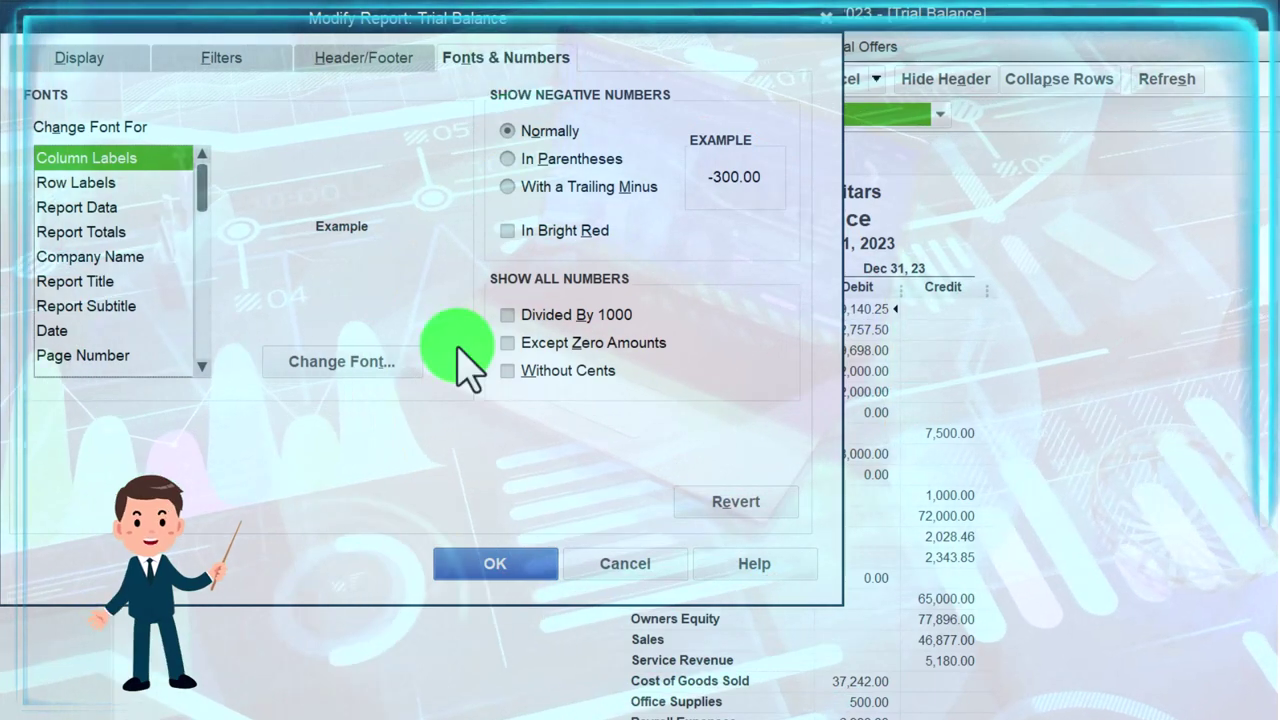
{"action": "left_click", "coordinate": [395, 363]}
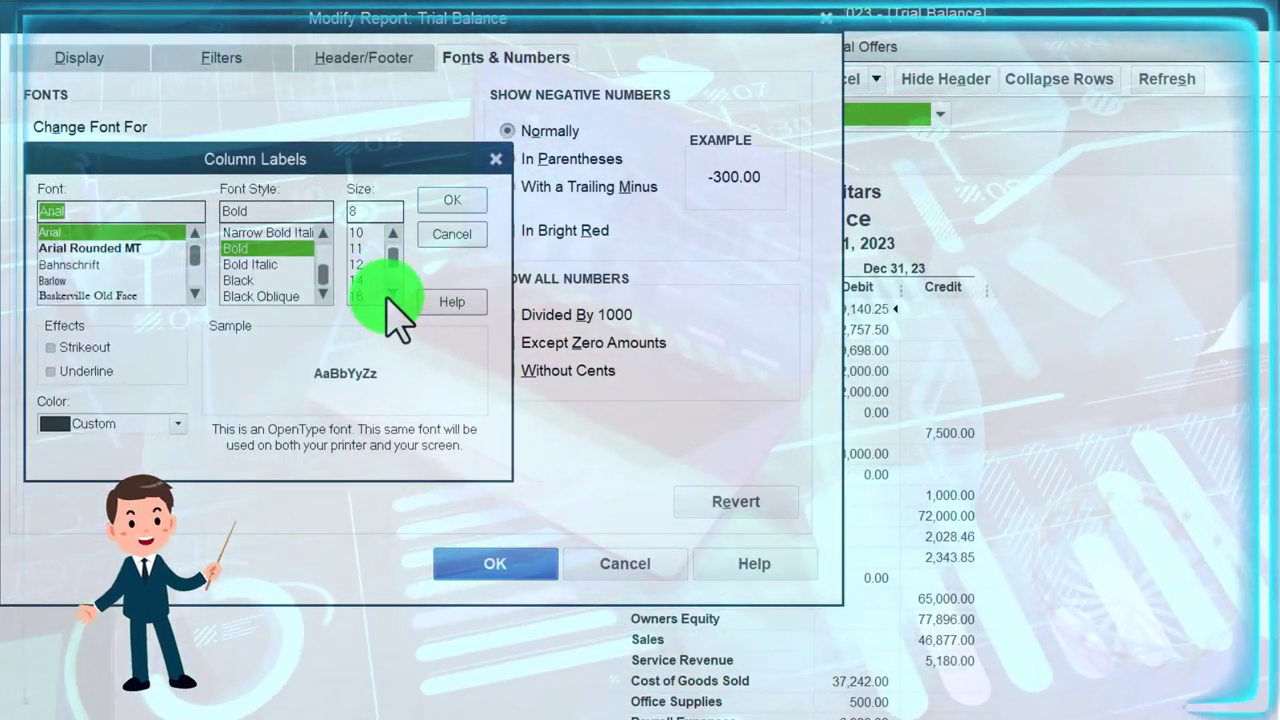
{"action": "left_click", "coordinate": [357, 281]}
{"action": "left_click", "coordinate": [450, 200]}
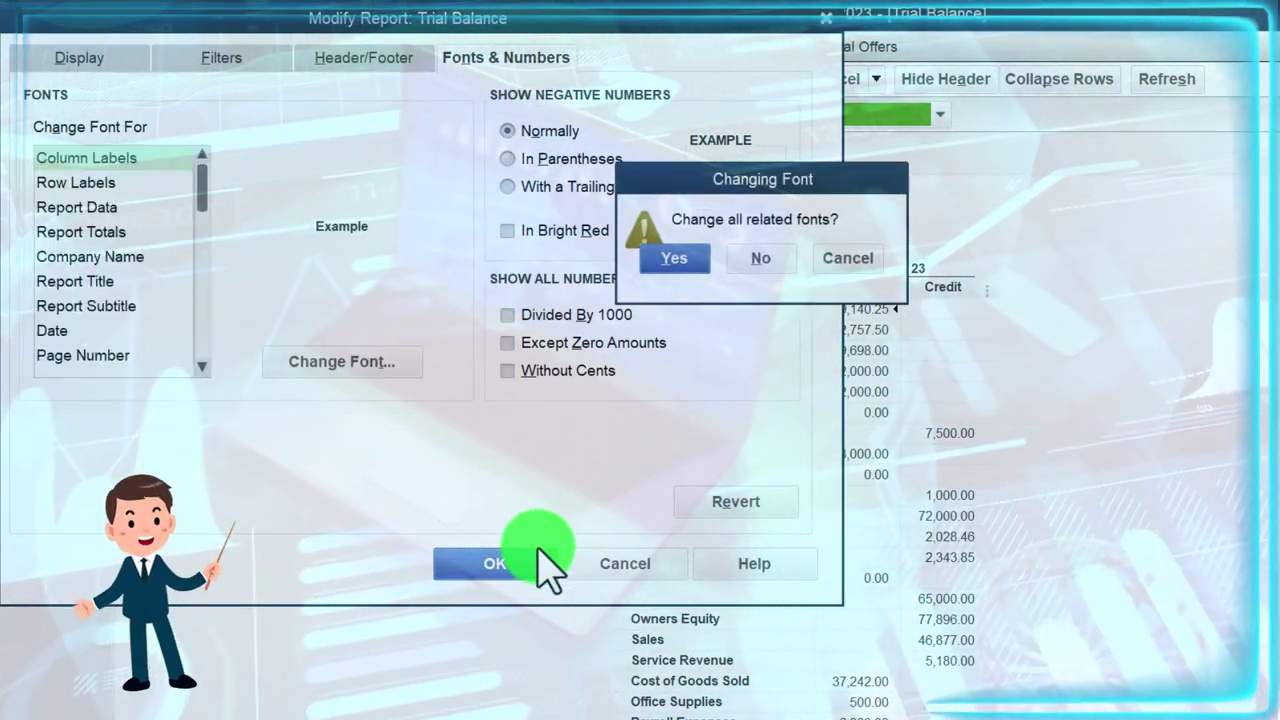
{"action": "left_click", "coordinate": [674, 258]}
{"action": "left_click", "coordinate": [523, 560]}
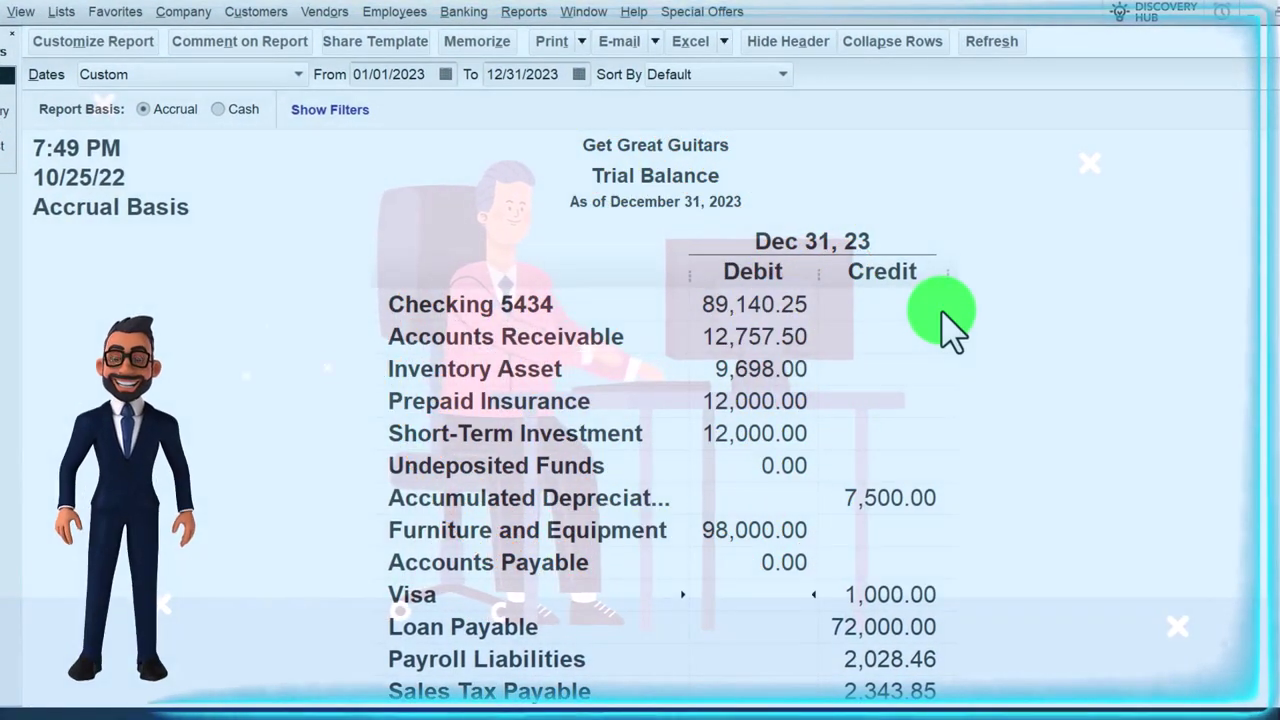
{"action": "scroll", "coordinate": [950, 325], "scroll_direction": "down", "scroll_amount": 3}
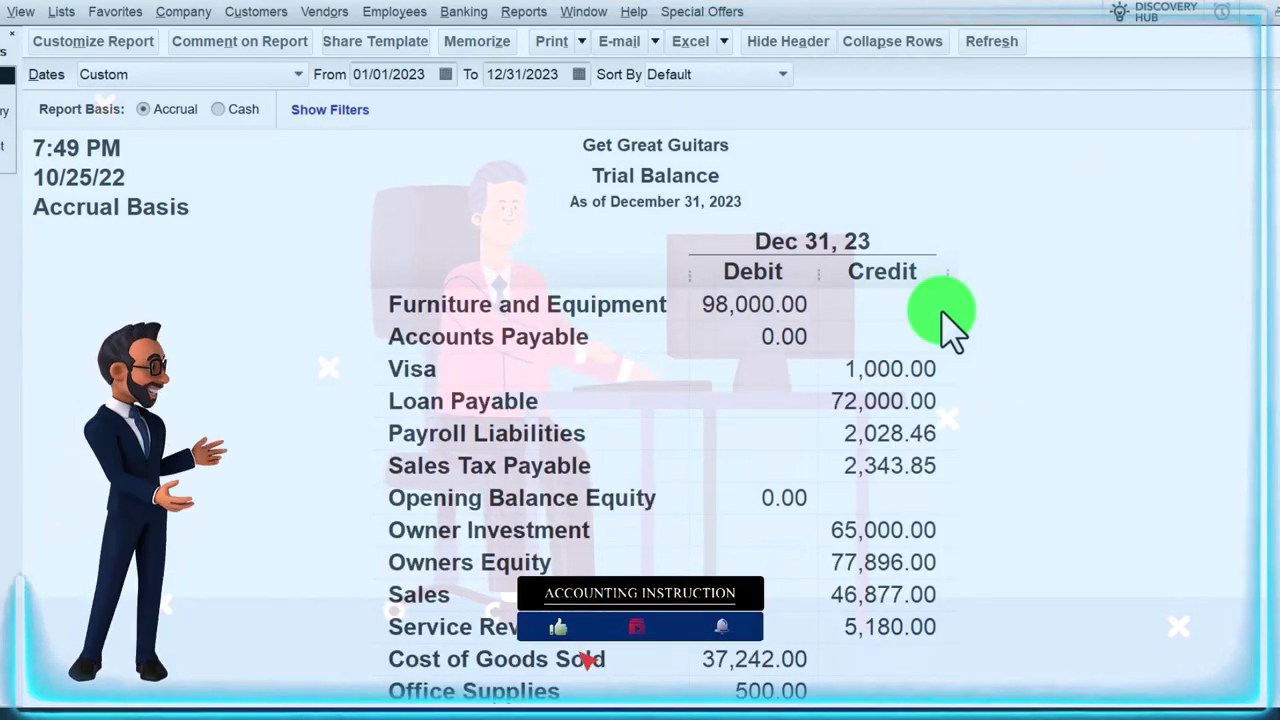
{"action": "scroll", "coordinate": [950, 325], "scroll_direction": "down", "scroll_amount": 2}
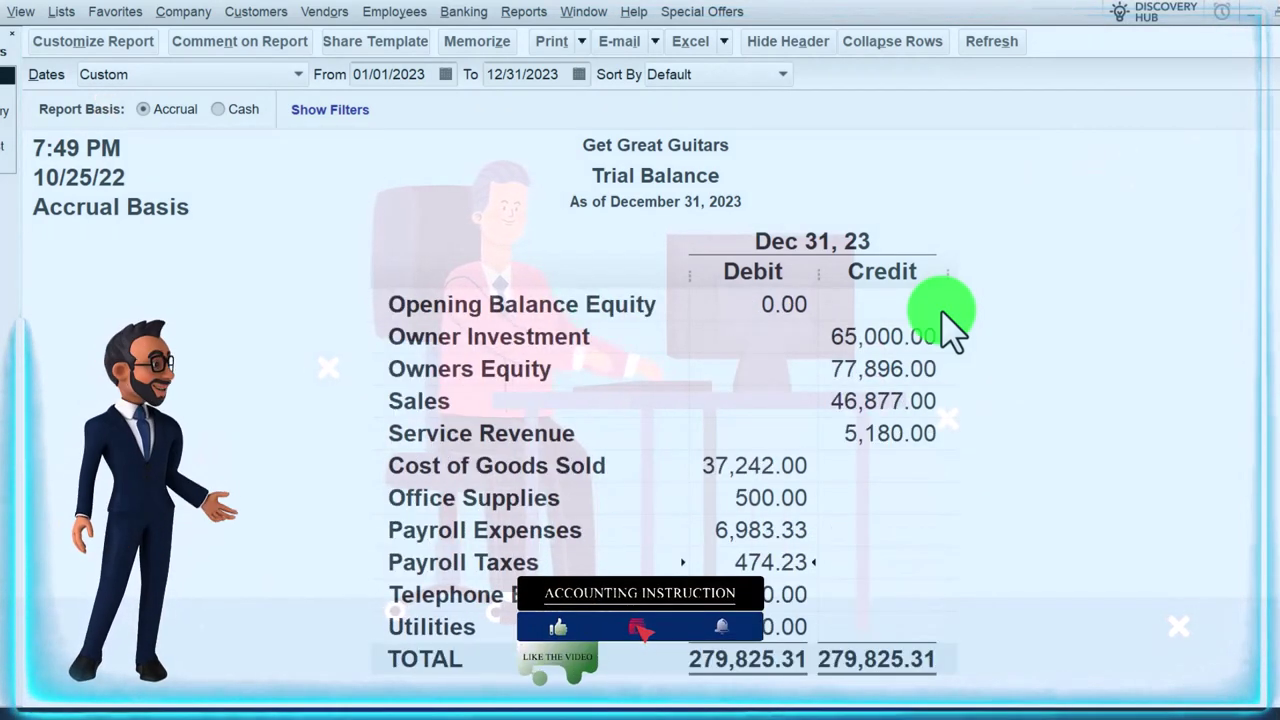